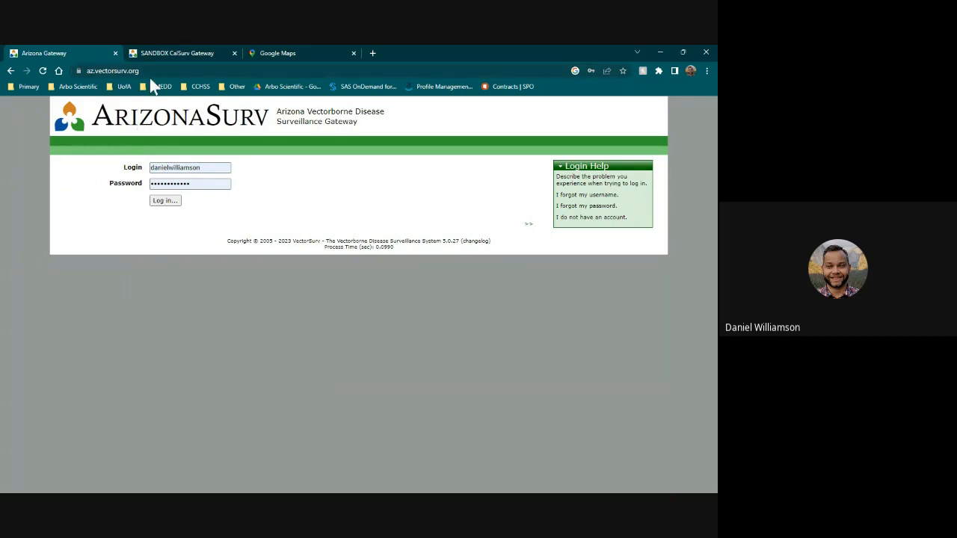
- Switch to the VectorSurv sandbox, check the help page for people without an account, and log in with the prefilled credentials
left_click(162, 53)
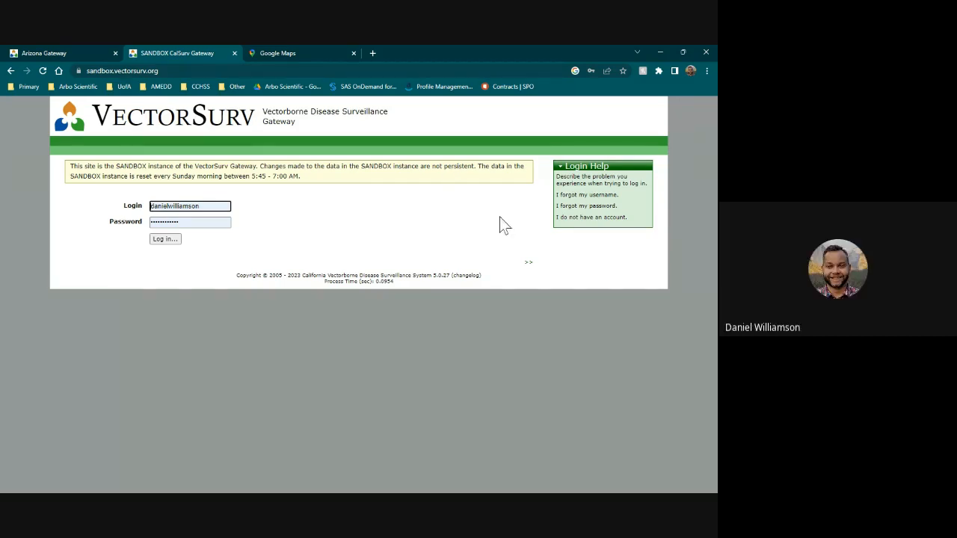
left_click(606, 218)
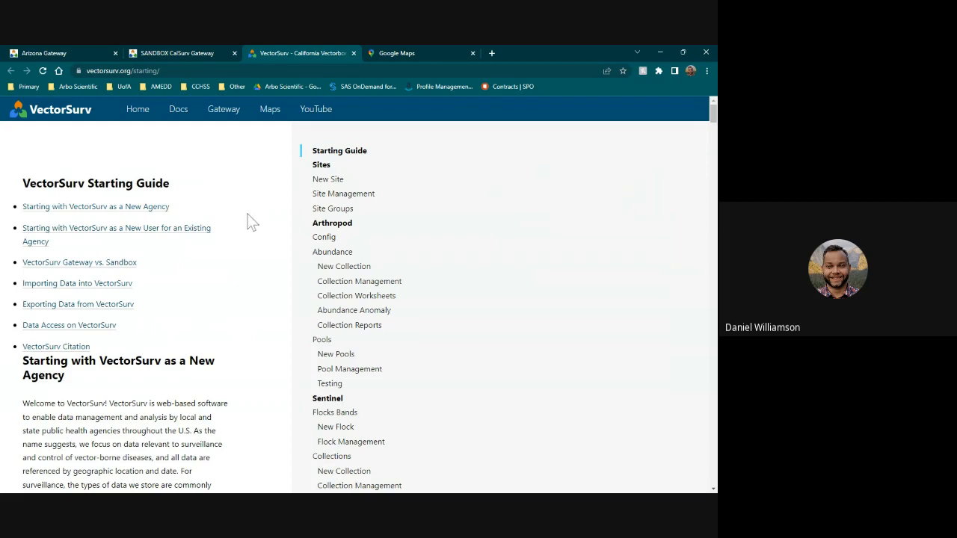
left_click(354, 53)
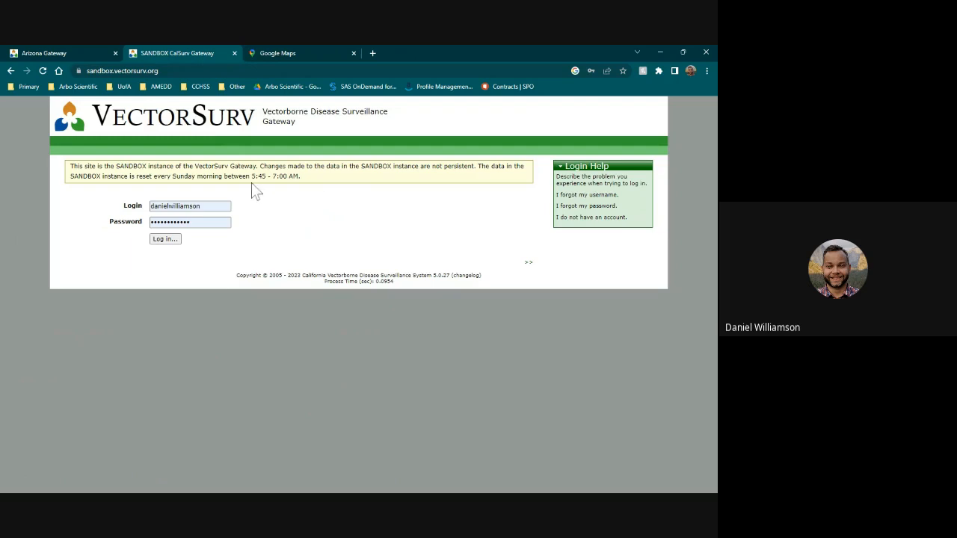
left_click(170, 240)
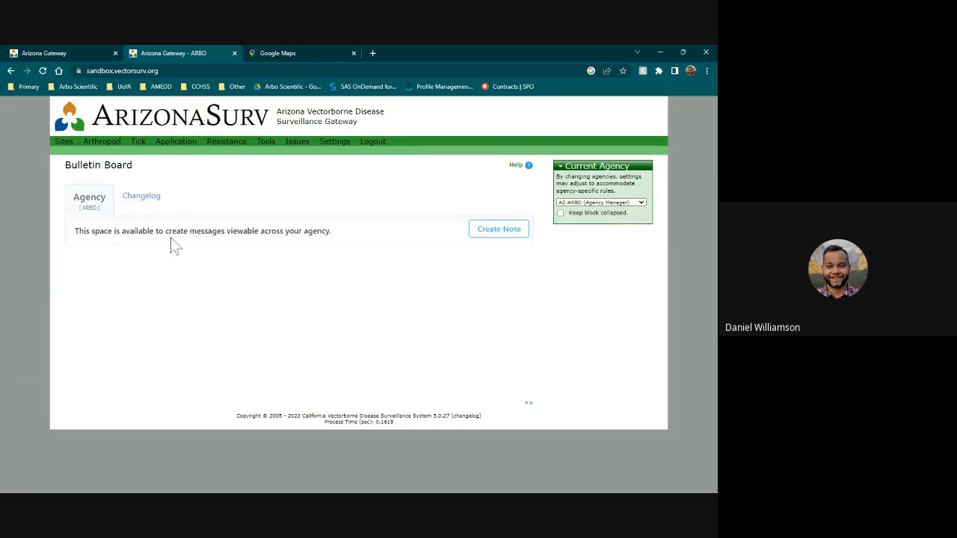
- Open a new site form and check the agencies available under the current agency setting
mouse_move(66, 146)
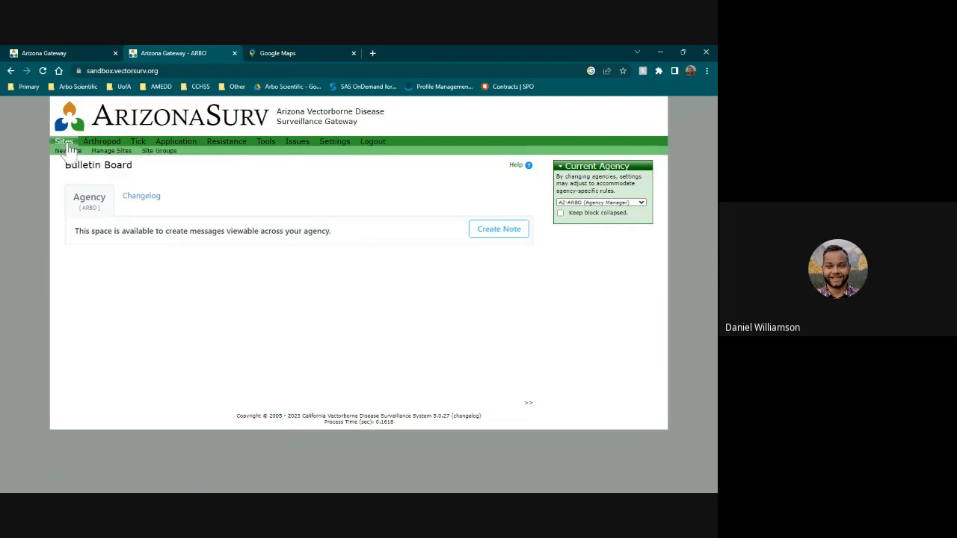
mouse_move(336, 146)
left_click(66, 152)
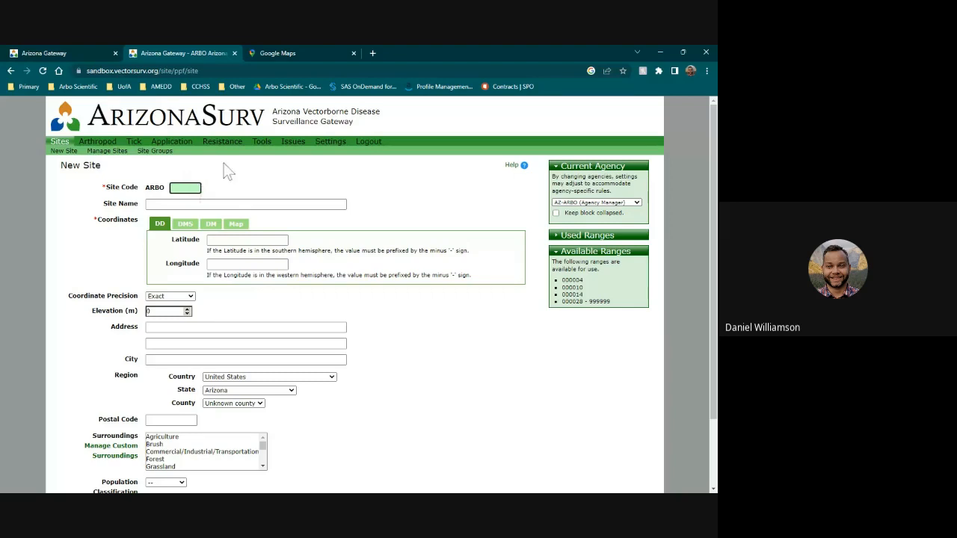
left_click(639, 204)
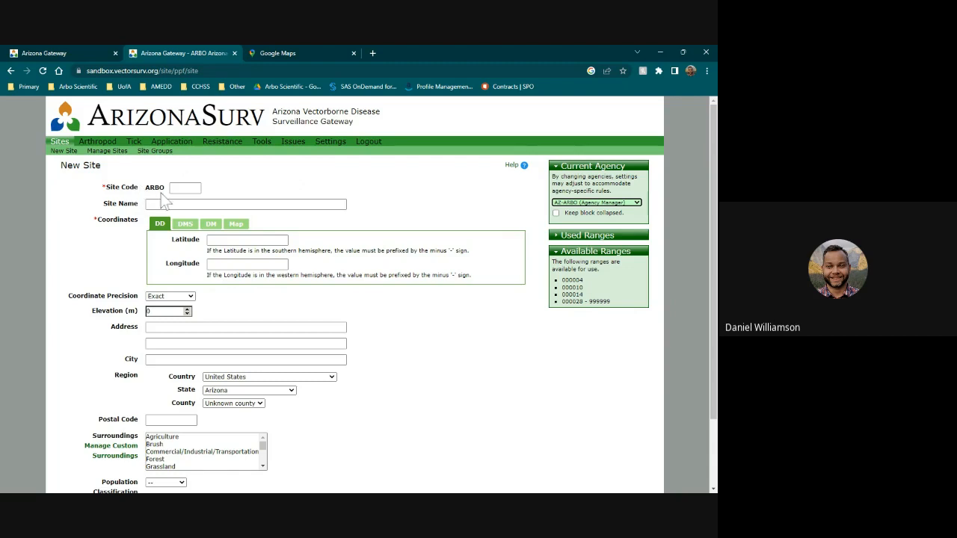
- Set the new site's code to 000101 and its name to P101
left_click(183, 189)
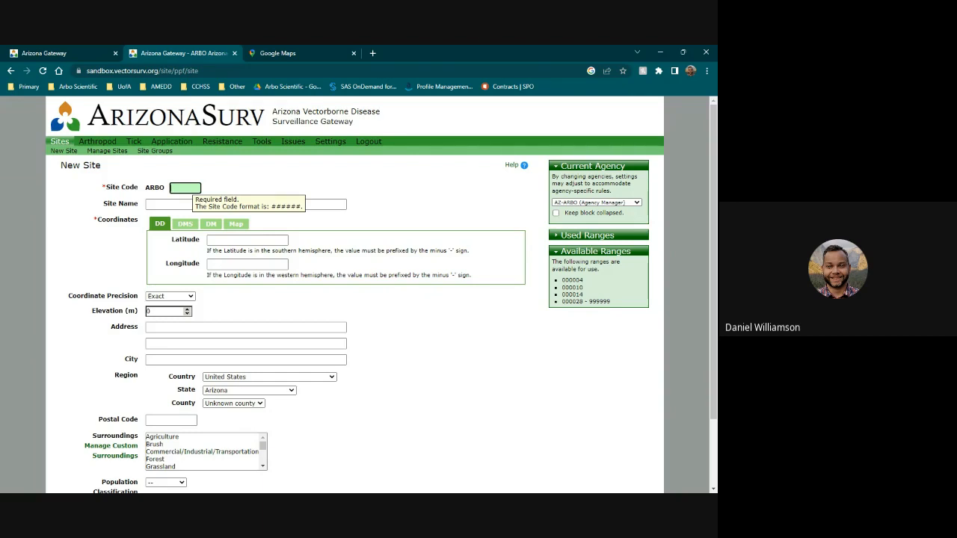
type("101")
left_click(203, 183)
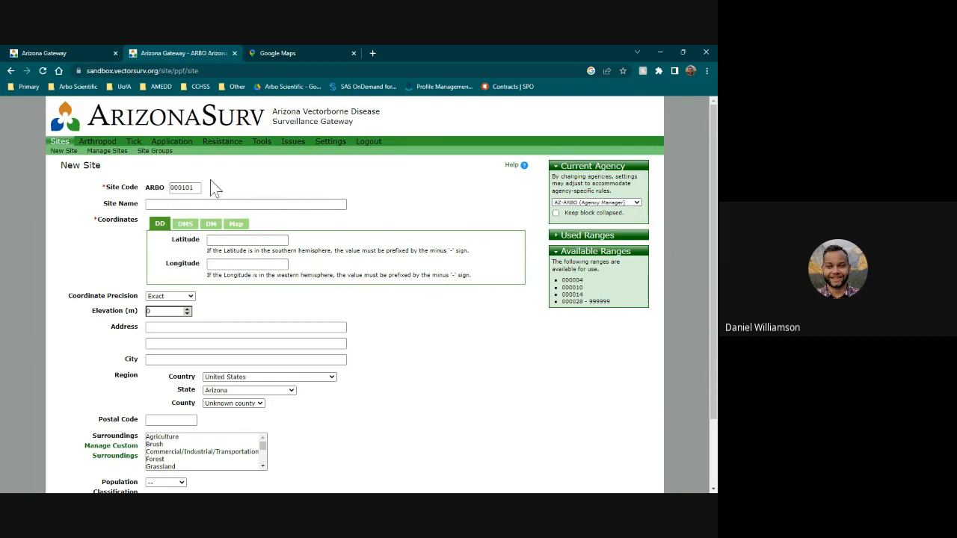
left_click(154, 204)
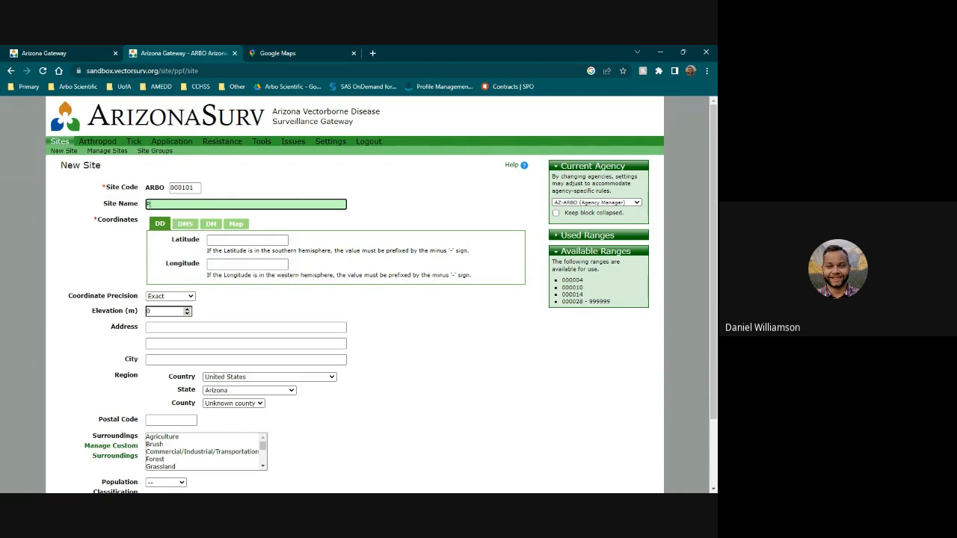
type("101")
- Place the site marker on the satellite coordinate map at the northwest corner of the Arizona Stadium field
left_click(243, 227)
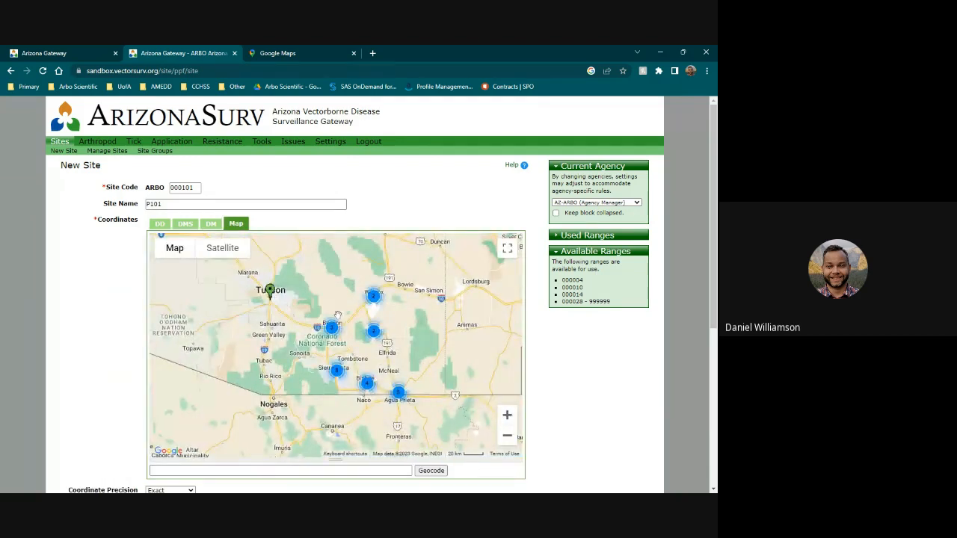
scroll(271, 306, "up", 2)
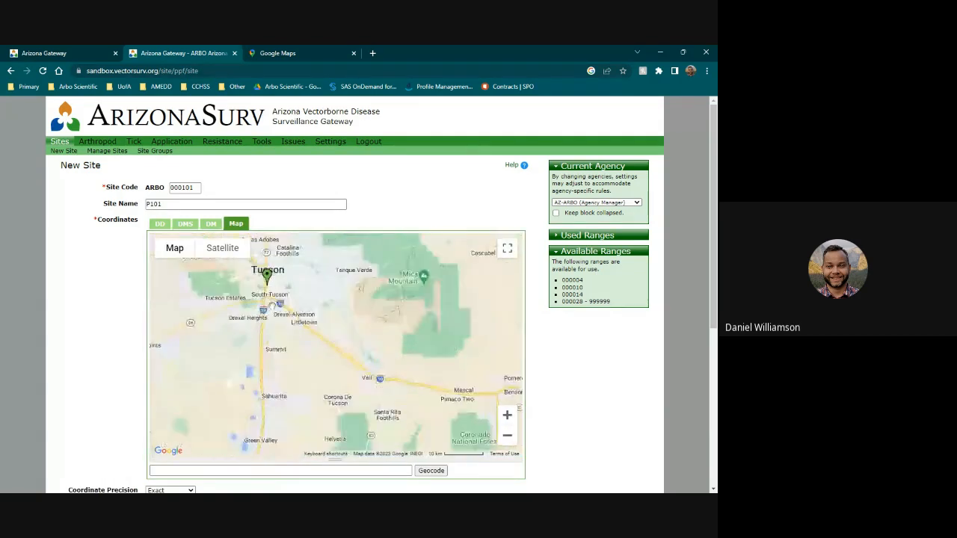
scroll(272, 306, "up", 2)
left_click_drag(283, 293, 317, 368)
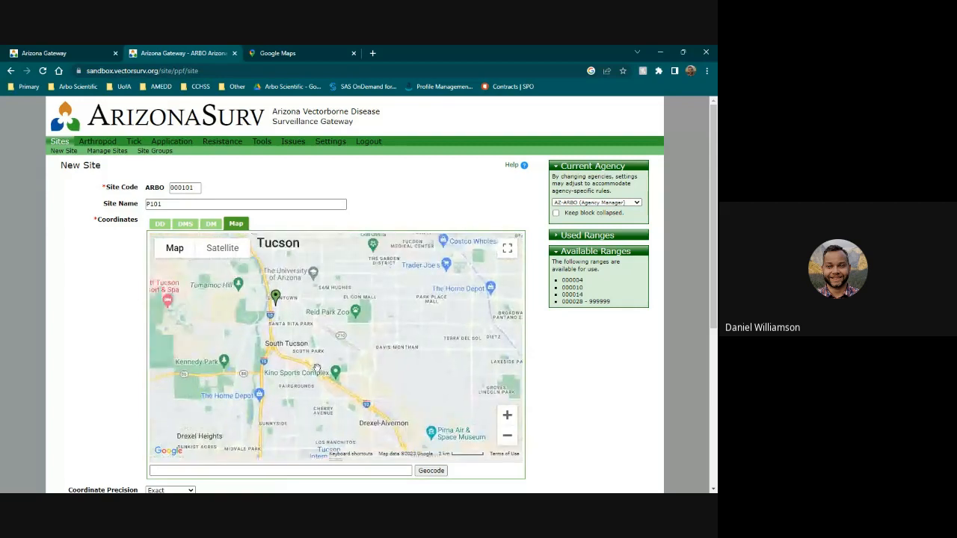
scroll(291, 338, "up", 1)
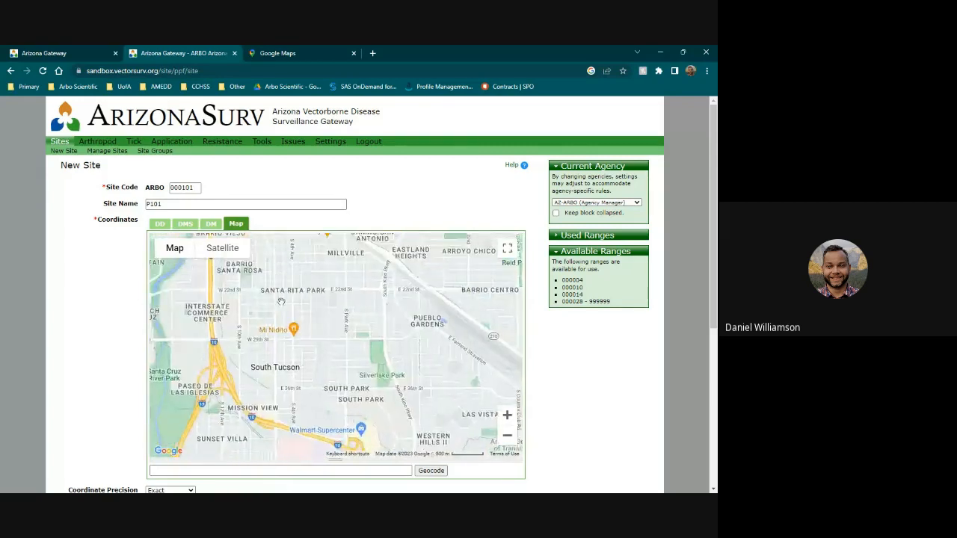
left_click_drag(284, 327, 249, 453)
scroll(359, 314, "up", 5)
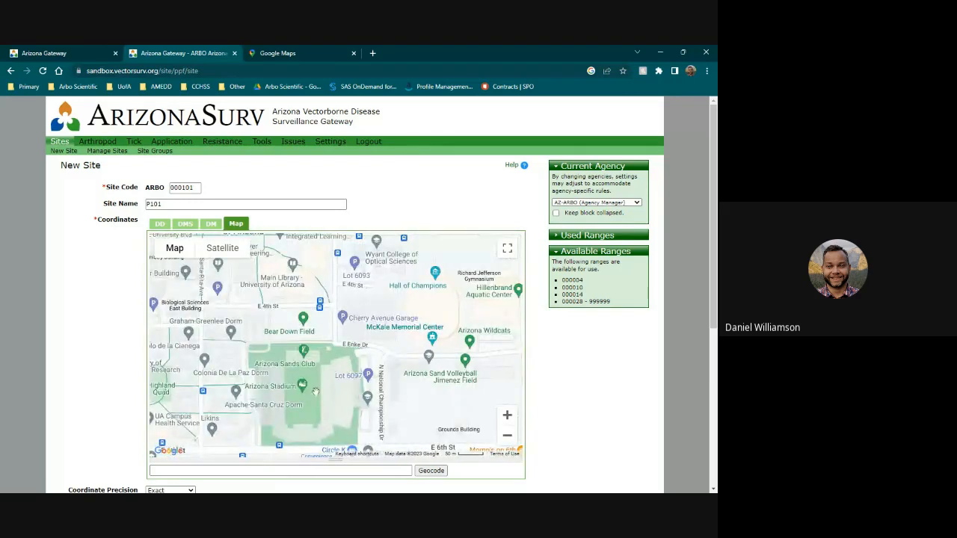
left_click(222, 254)
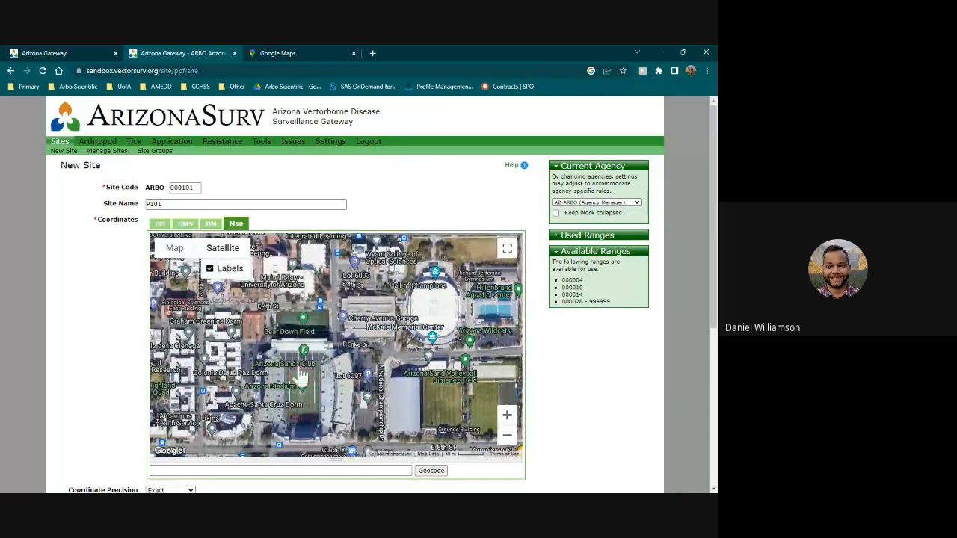
scroll(307, 366, "up", 3)
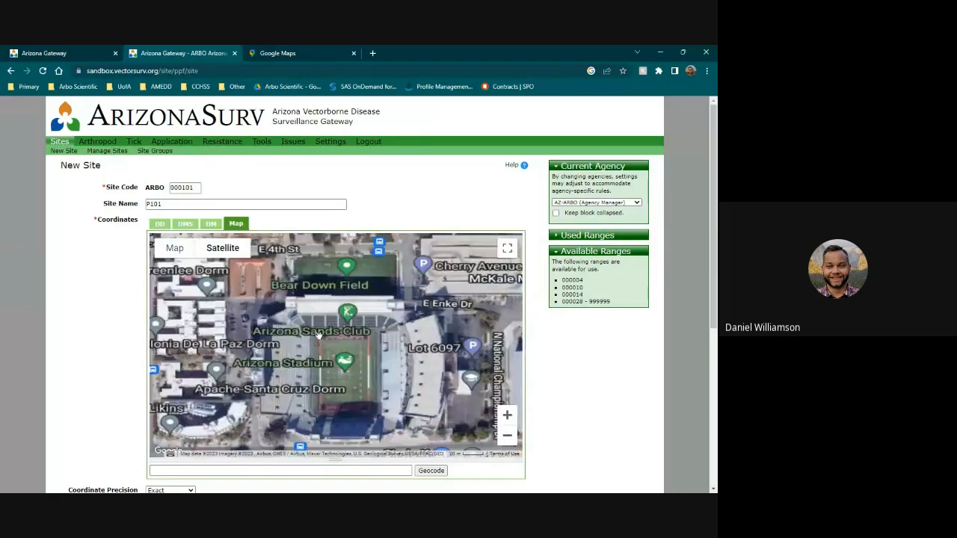
scroll(318, 334, "up", 3)
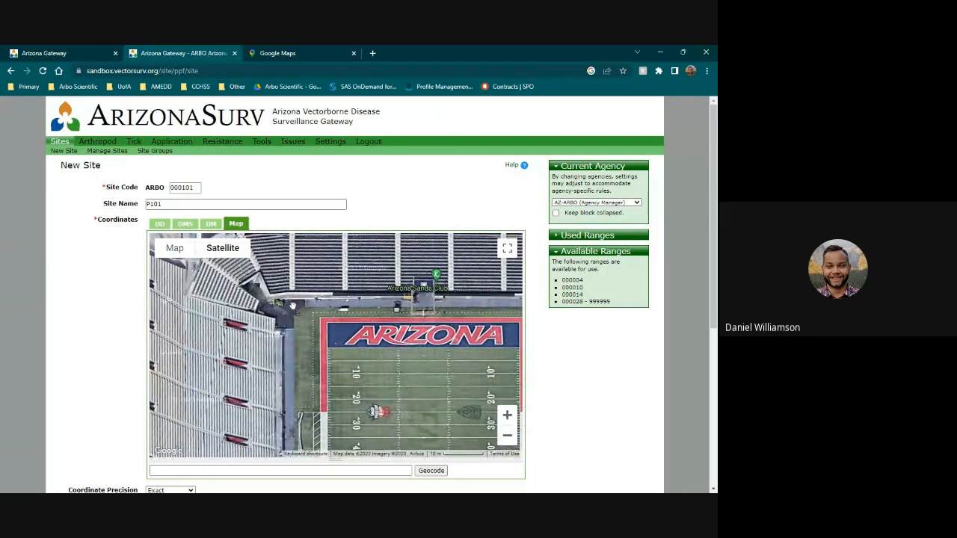
left_click(293, 306)
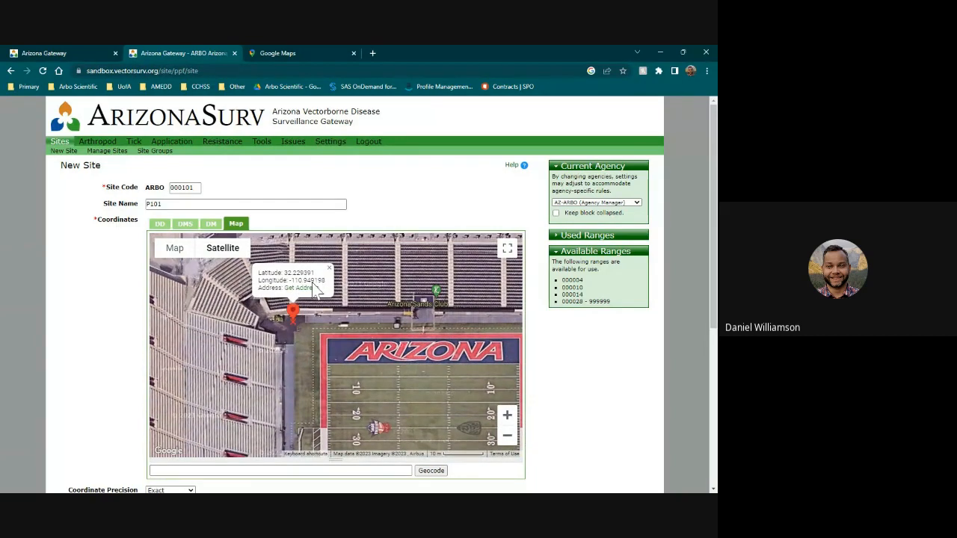
- Check the marker's latitude and longitude in decimal degrees and return to the coordinate map
left_click(166, 225)
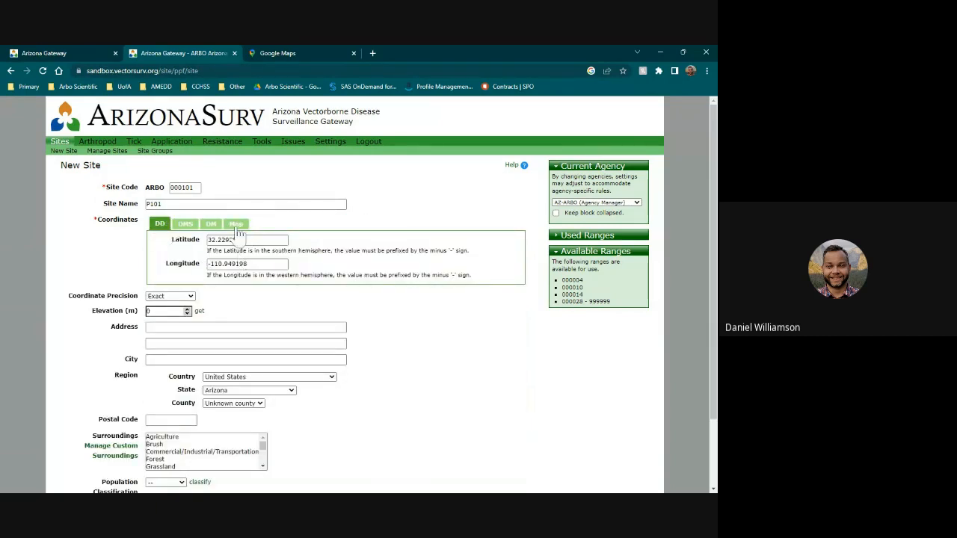
left_click(236, 224)
scroll(299, 289, "down", 3)
scroll(369, 361, "up", 3)
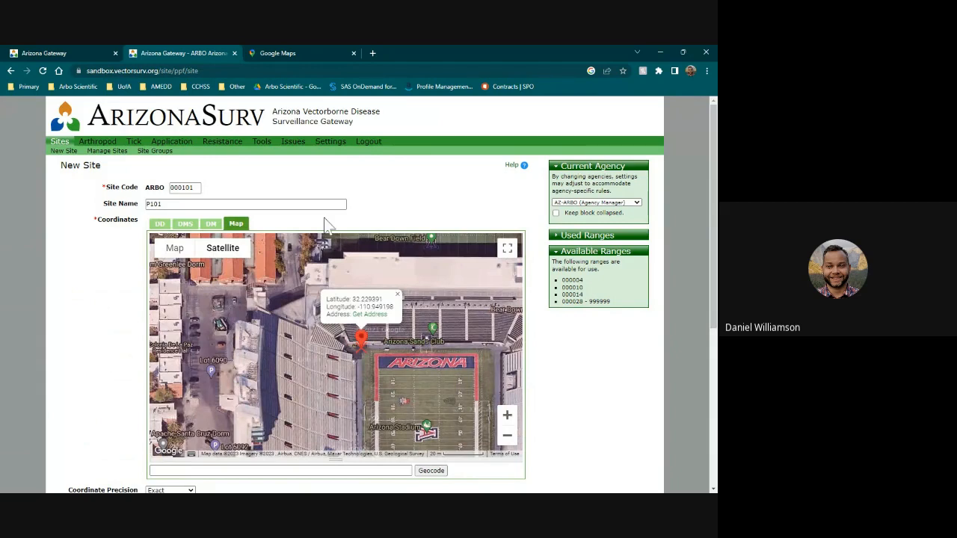
- Switch to Google Maps and look up the coordinates of a point at the northwest corner of the Arizona Stadium field
left_click(278, 53)
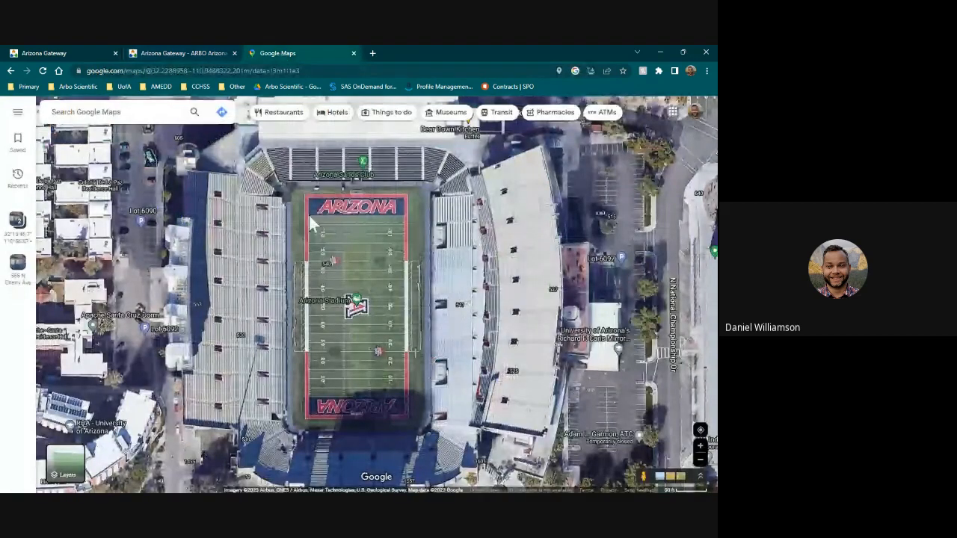
left_click_drag(309, 215, 347, 326)
scroll(326, 299, "up", 3)
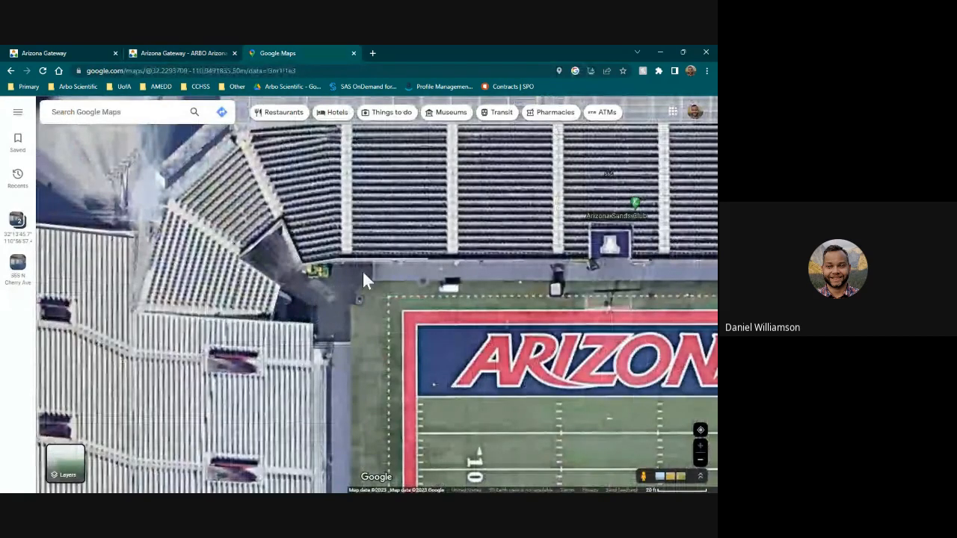
left_click(323, 336)
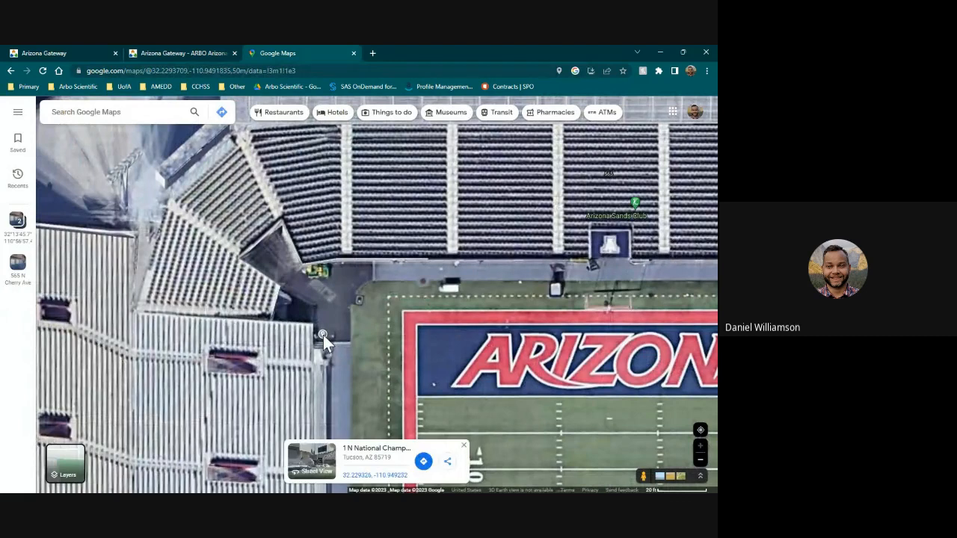
left_click(356, 478)
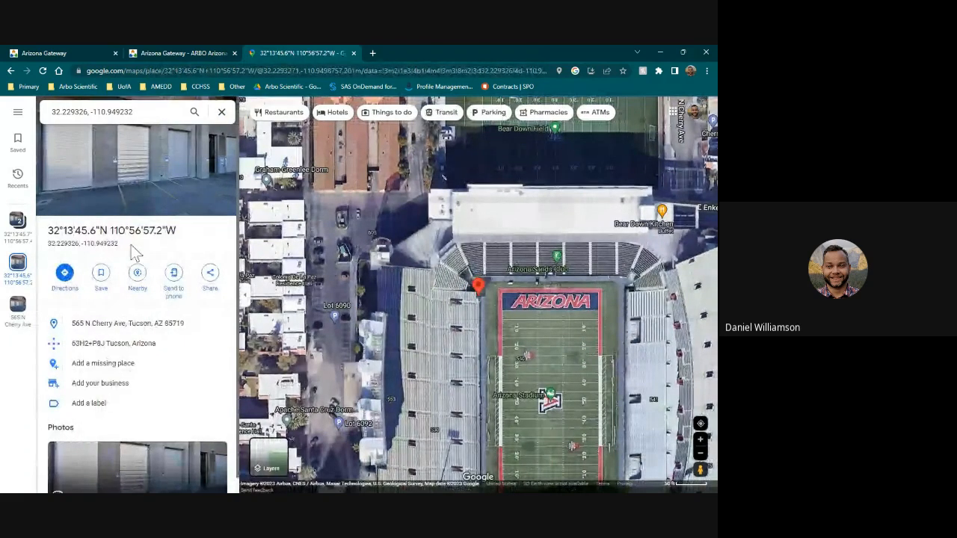
- Clear the place search and copy the coordinates 32.22940, -110.94918 of the spot near the stadium field's northwest corner
left_click(221, 112)
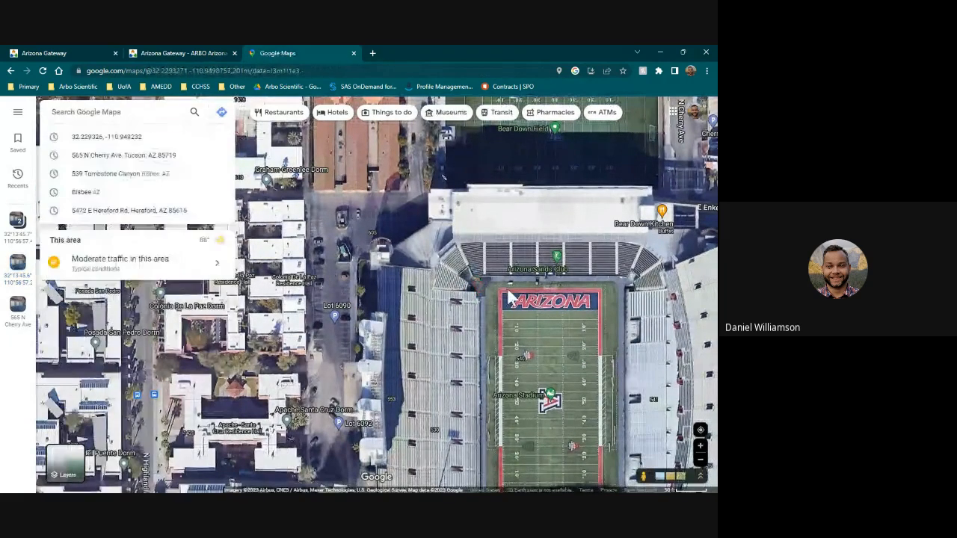
left_click_drag(495, 294, 403, 303)
scroll(407, 300, "up", 4)
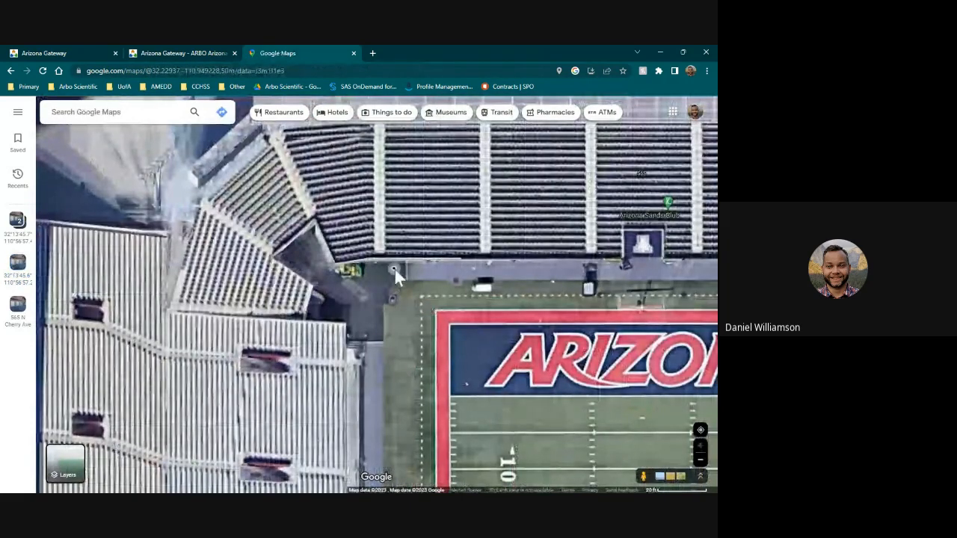
left_click(396, 276)
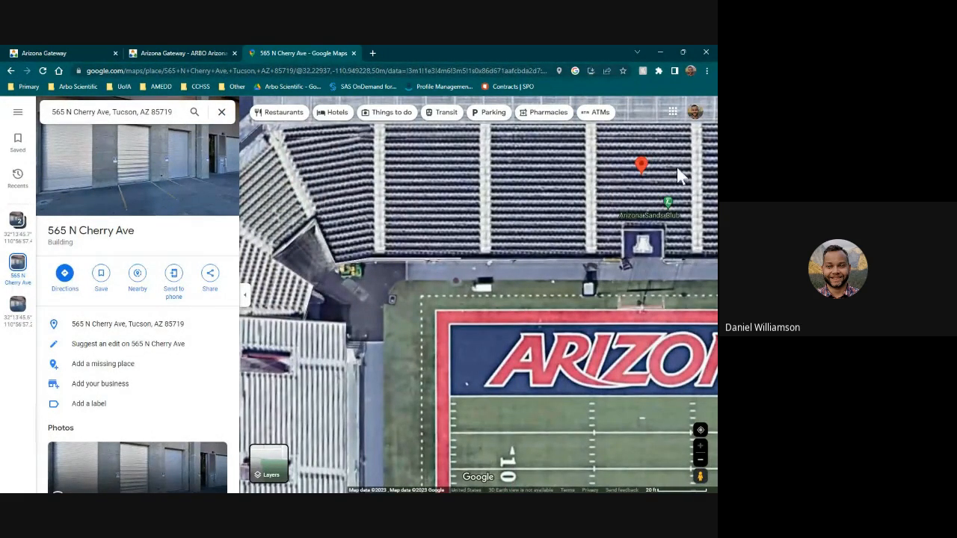
right_click(396, 274)
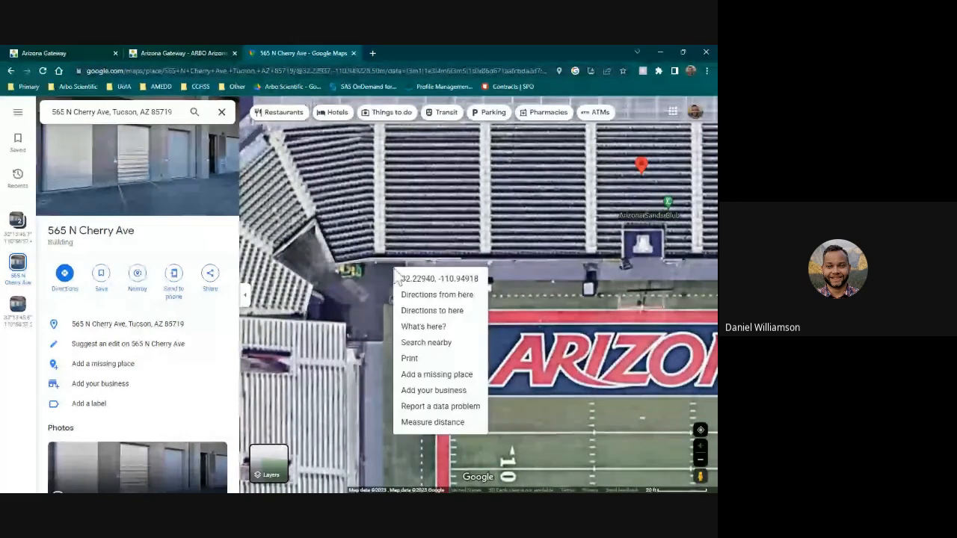
left_click(439, 279)
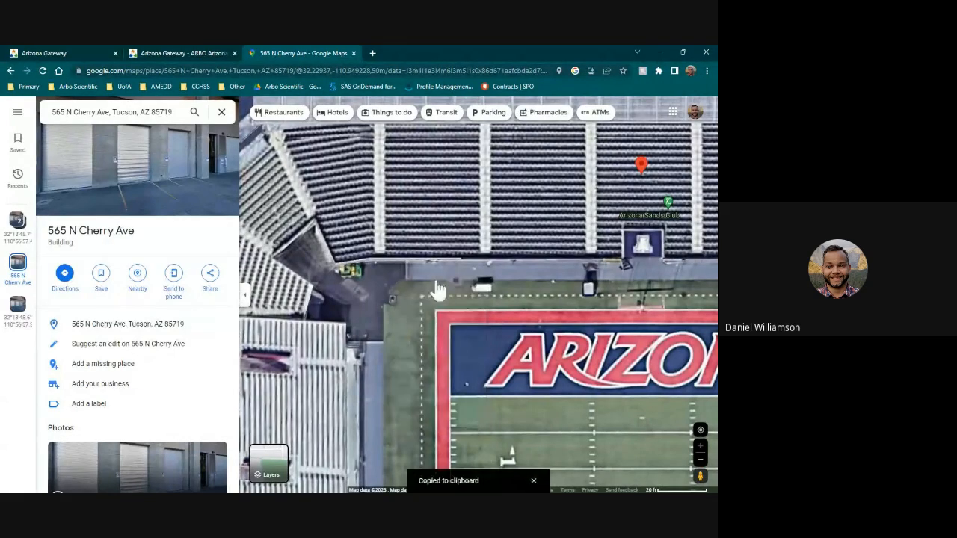
- Return to the ArizonaSurv new site form, show the coordinates in decimal degrees, and fetch the site's elevation
left_click(161, 55)
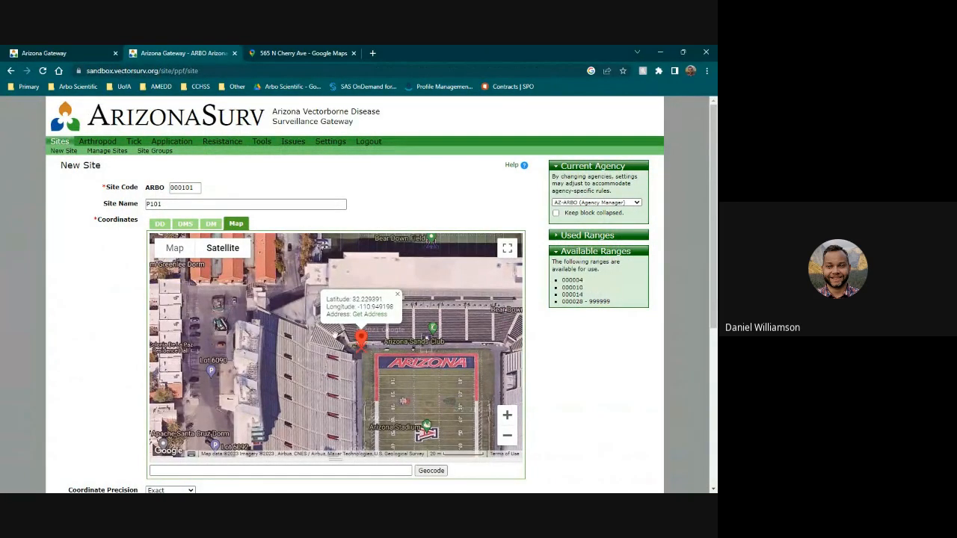
left_click(159, 224)
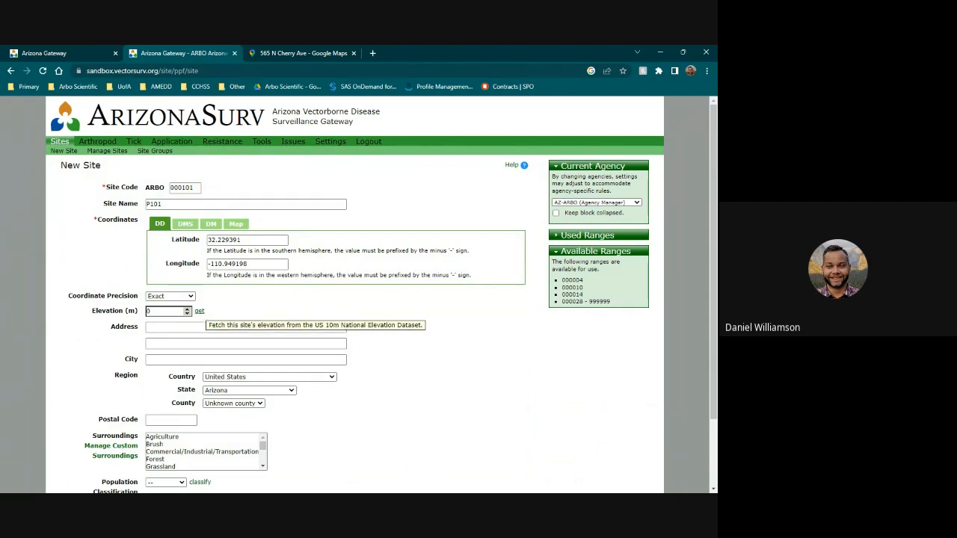
left_click(199, 312)
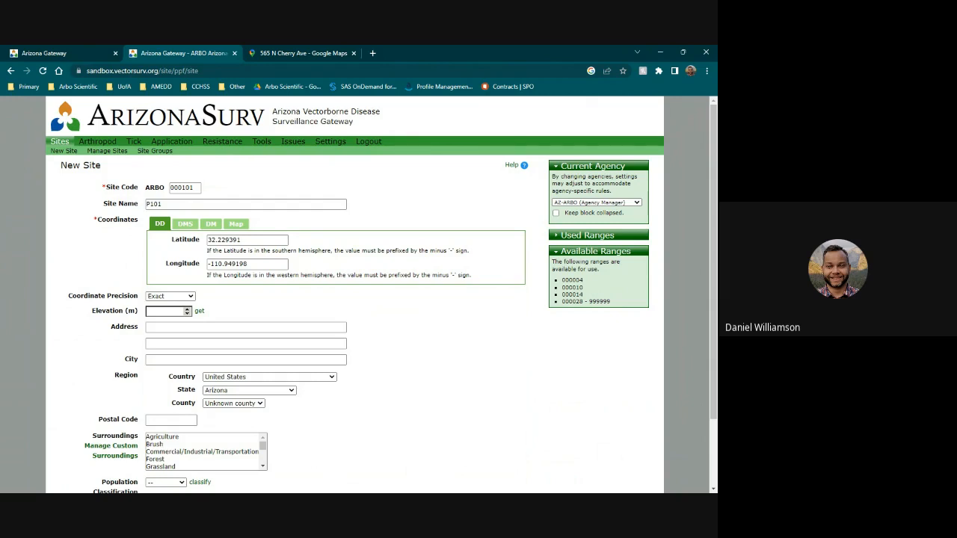
- Look up the address of the site's marker on the coordinate map and copy it without the country
left_click(272, 327)
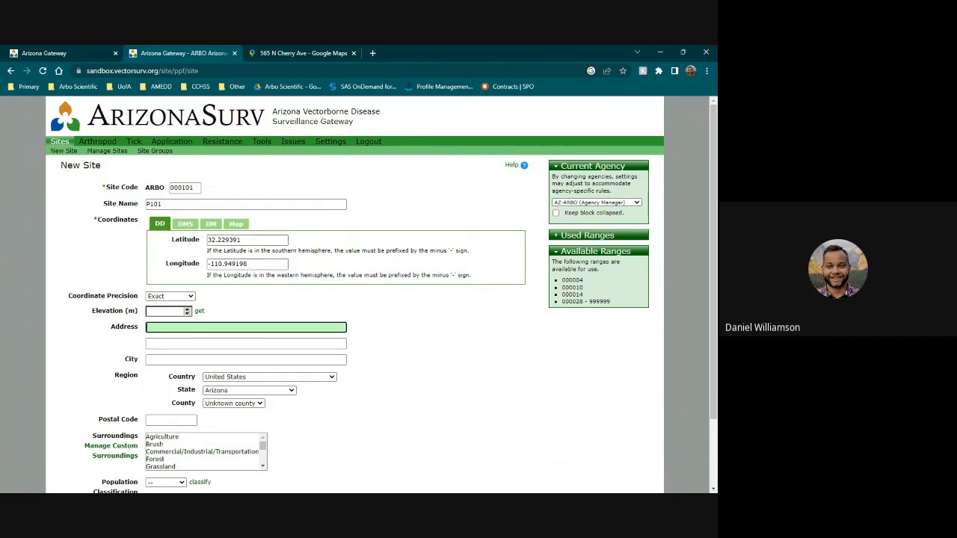
left_click(246, 227)
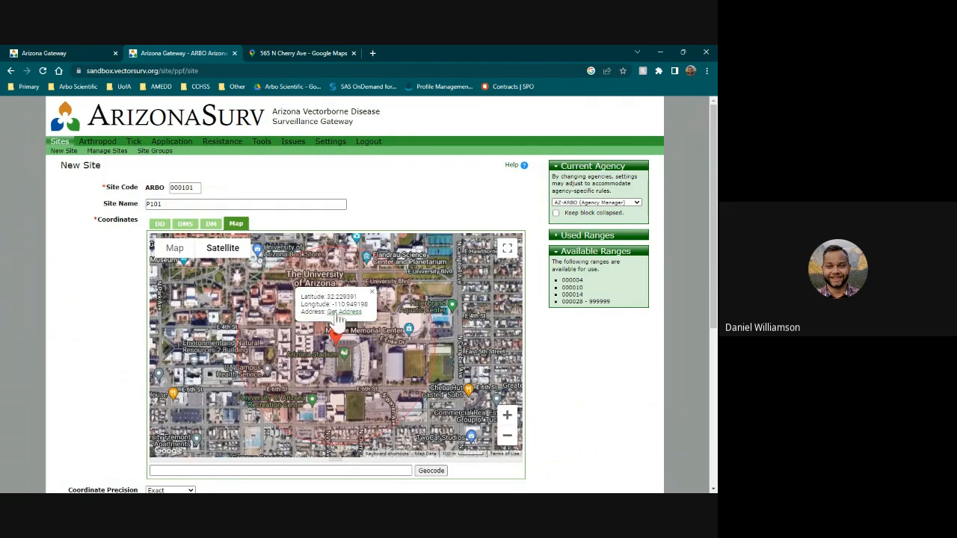
left_click(348, 312)
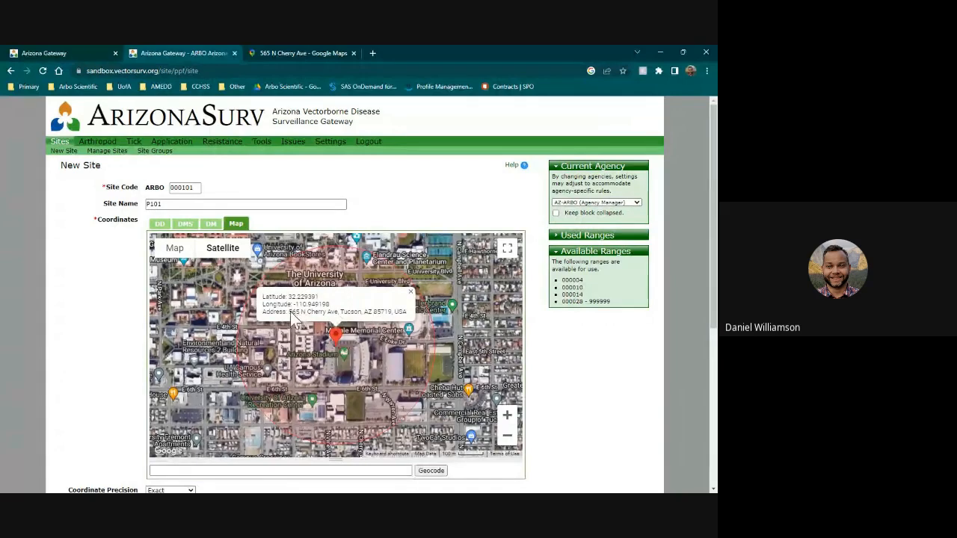
left_click_drag(291, 312, 396, 315)
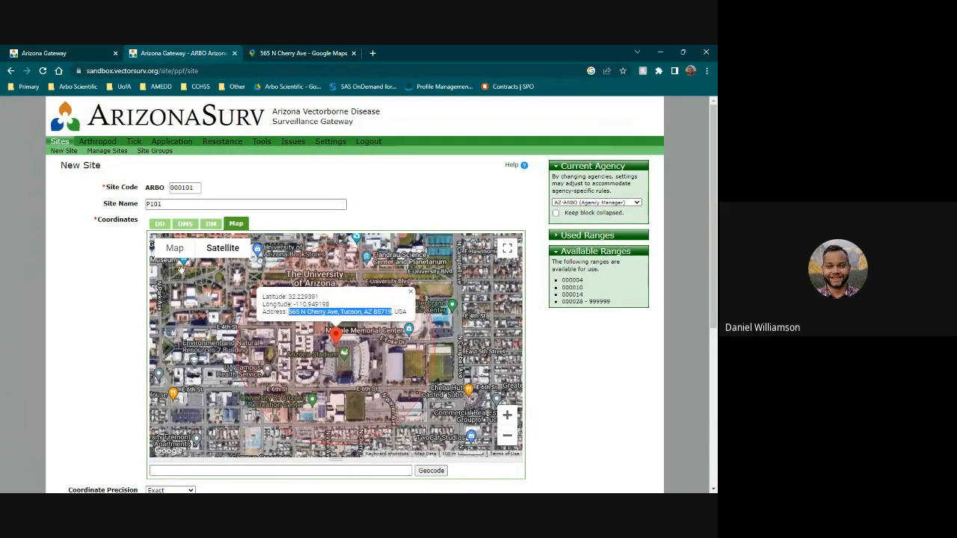
- Enter "U of A Football Stadium" as the first address line of the new site
scroll(121, 299, "down", 3)
left_click(172, 323)
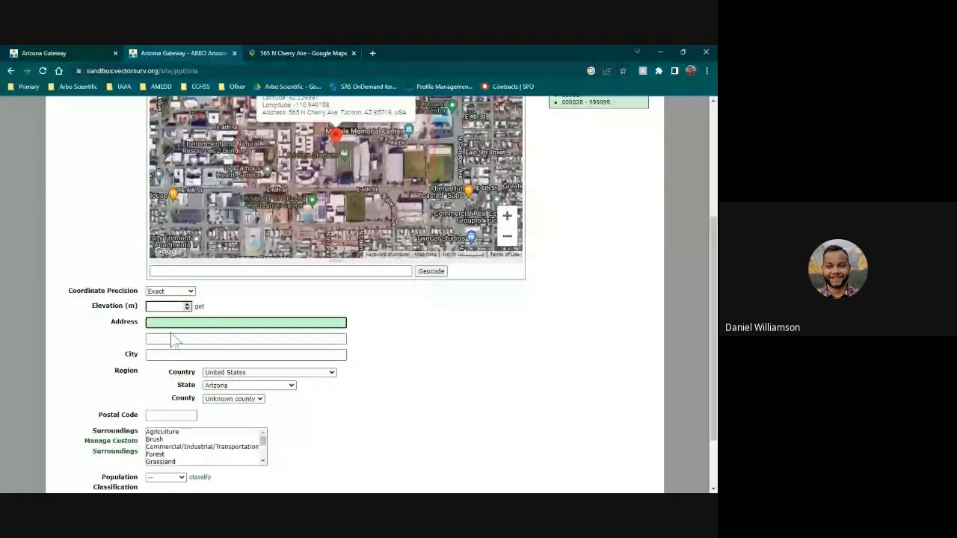
type("U")
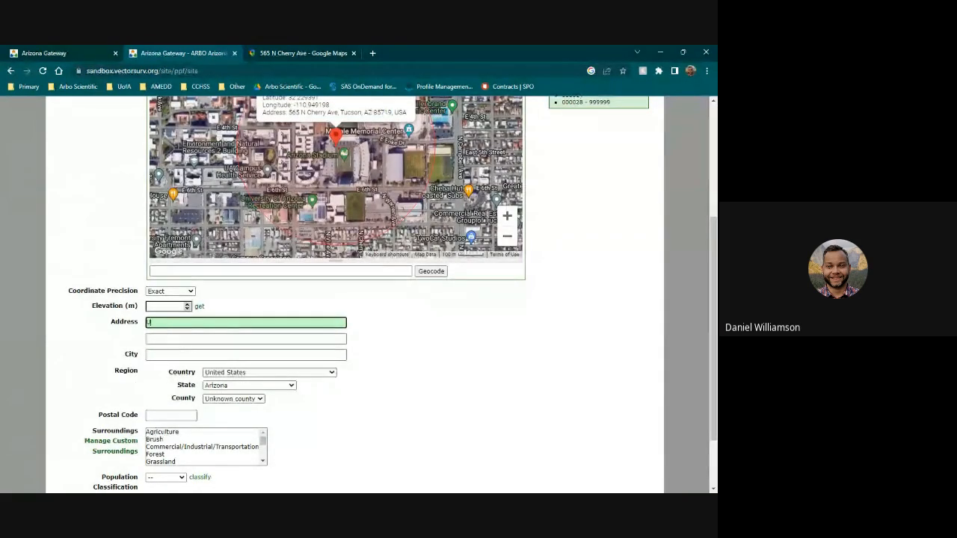
type(" of A ")
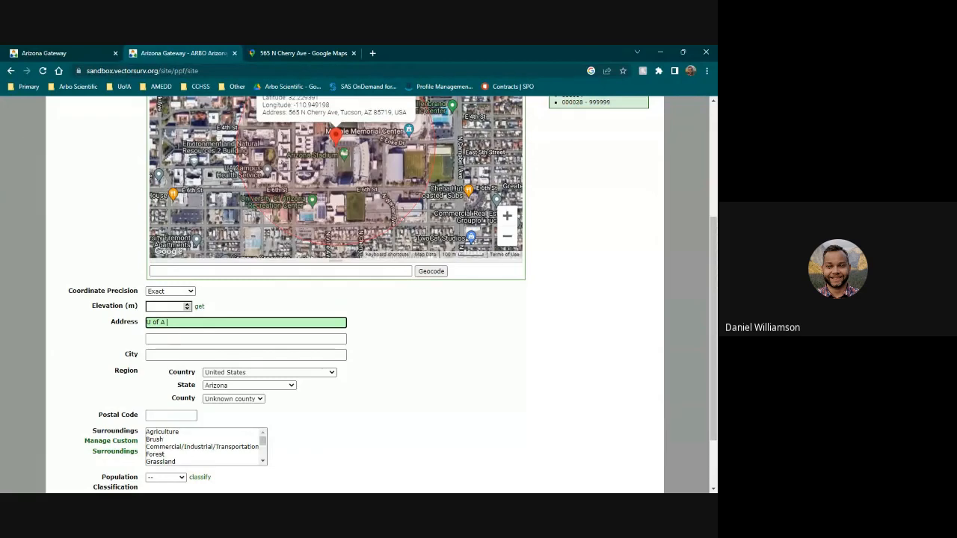
type("Football Sta")
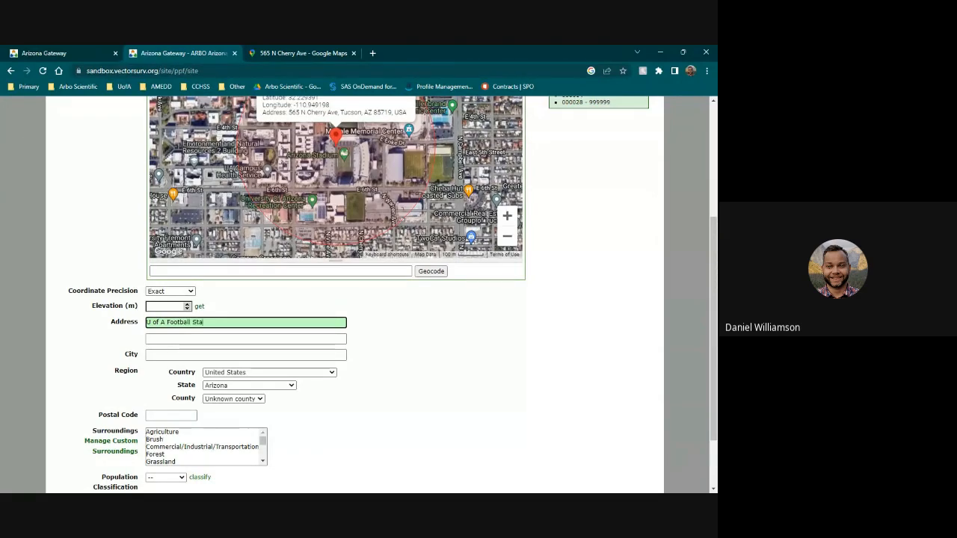
type("dium")
key("Tab")
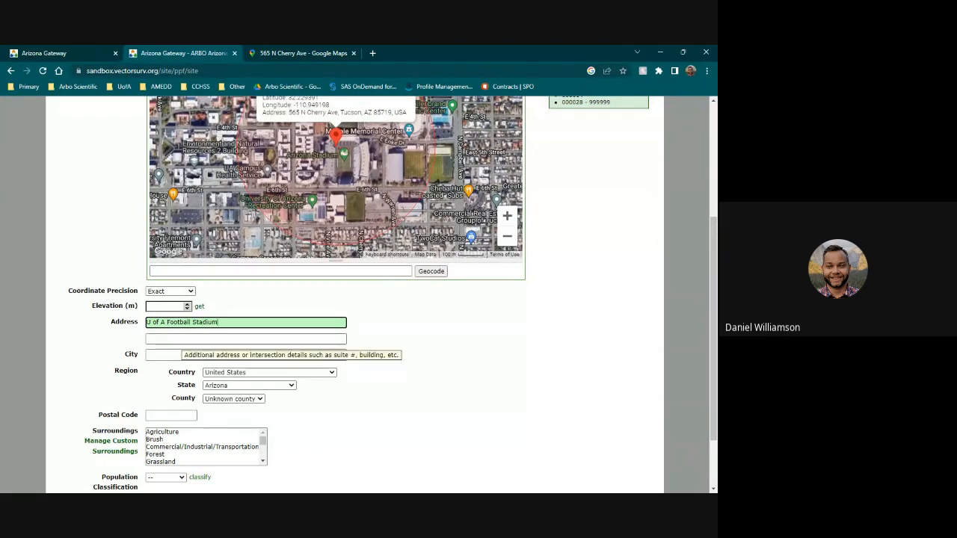
- Paste the copied address into the second address line and cut it down to the street number and name
key("ctrl+v")
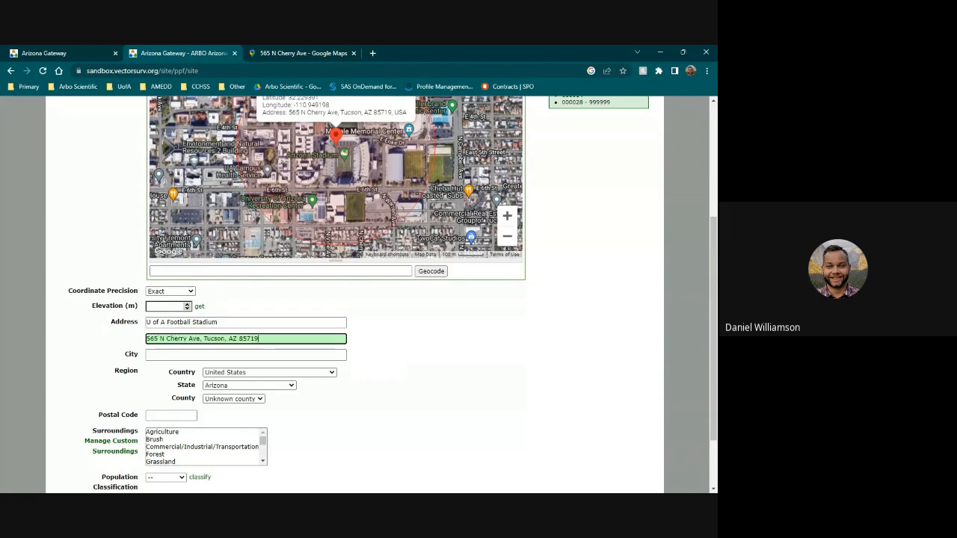
key("ctrl+shift+Left")
key("ctrl+shift+Left")
key("ctrl+shift+Left")
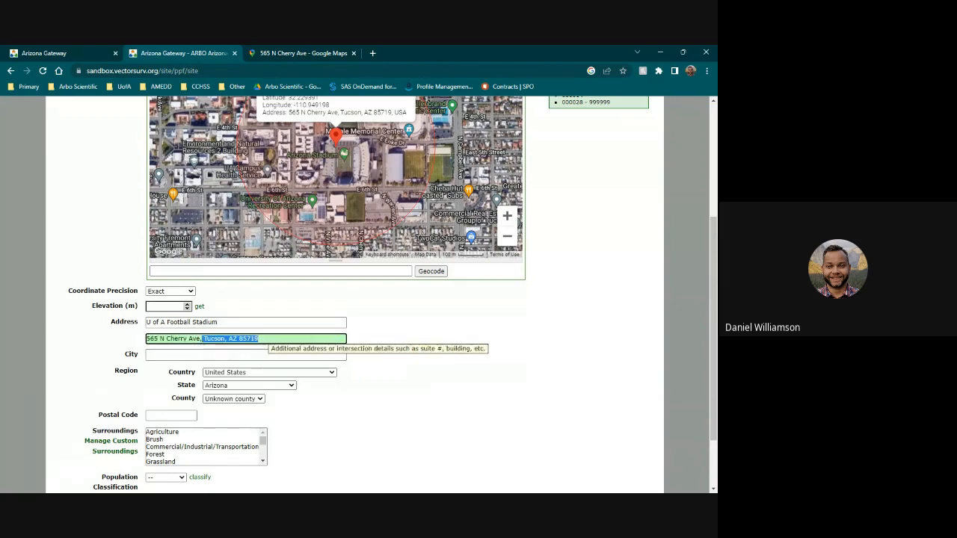
key("BackSpace")
key("BackSpace")
key("BackSpace")
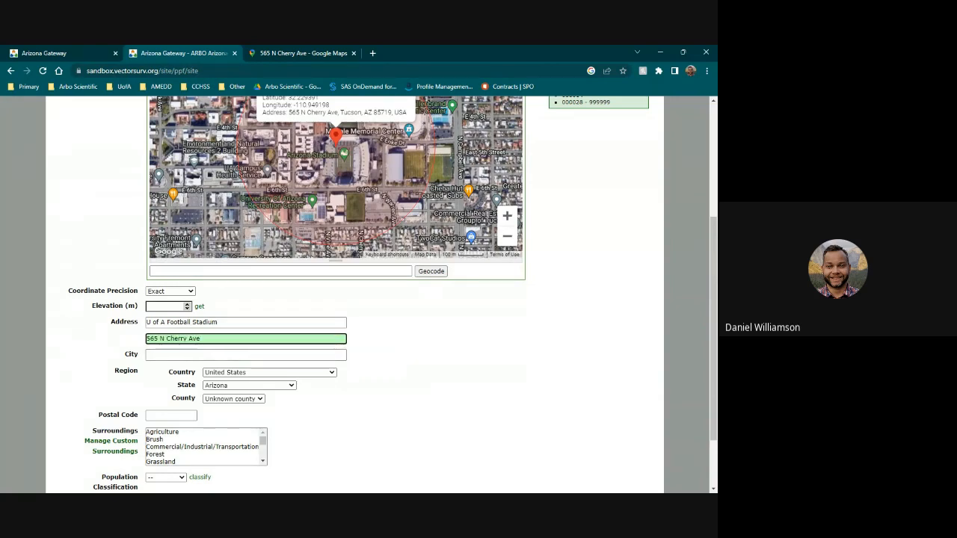
- Fill in the postal code from the marker's address, choose Pima as the county and enter Tucson as the city
key("Tab")
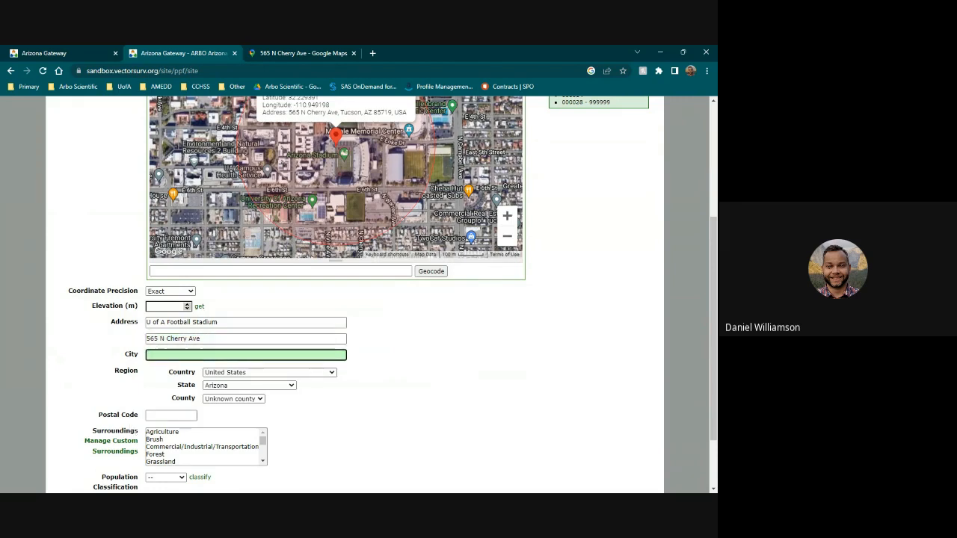
key("Tab")
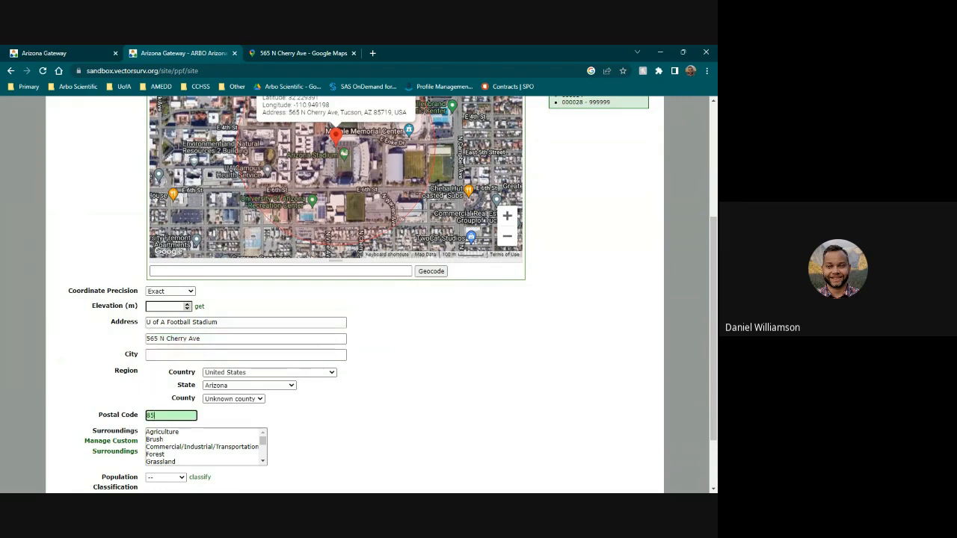
type("85")
left_click(176, 425)
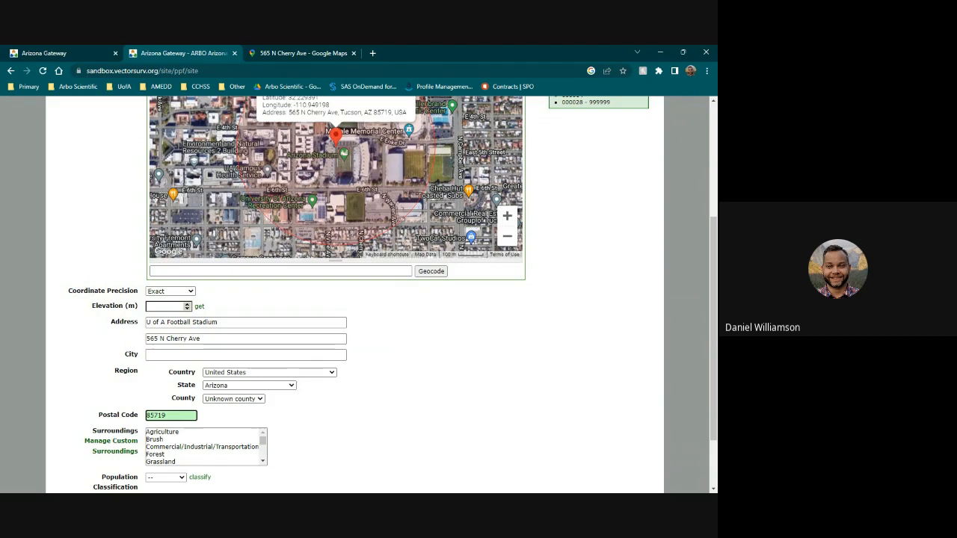
left_click(233, 401)
key("p")
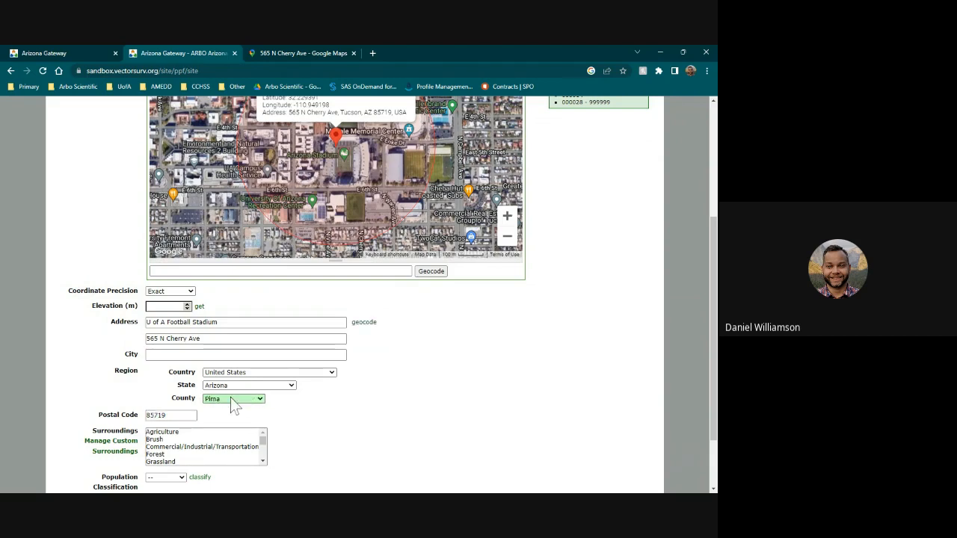
left_click(341, 413)
left_click(238, 354)
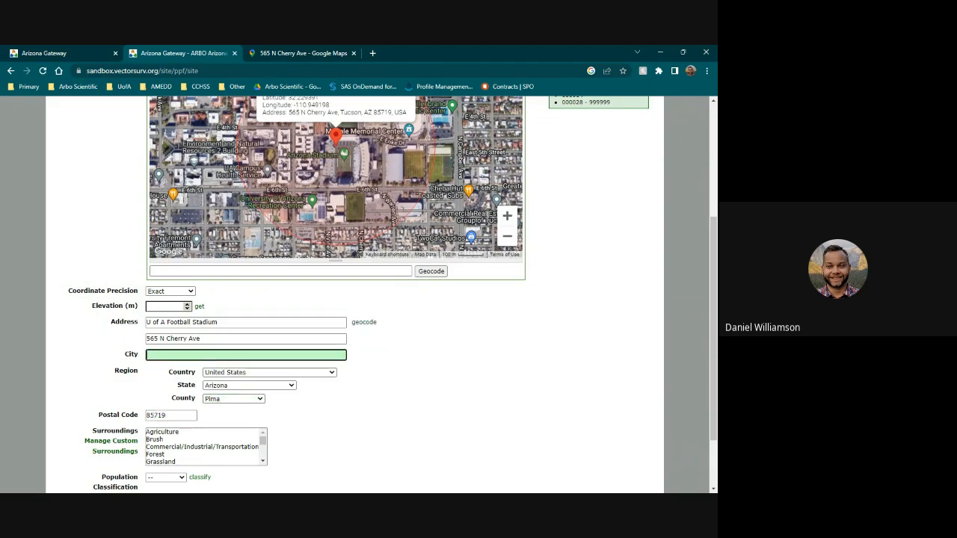
type("Tucson")
left_click(384, 406)
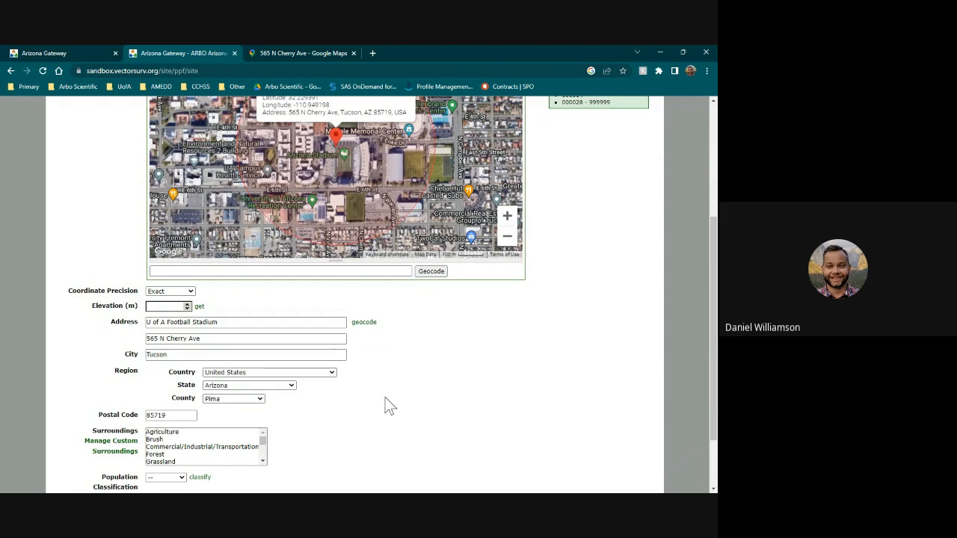
- Show the site's coordinates in decimal degrees instead of on the map
scroll(384, 406, "up", 1)
scroll(137, 160, "up", 1)
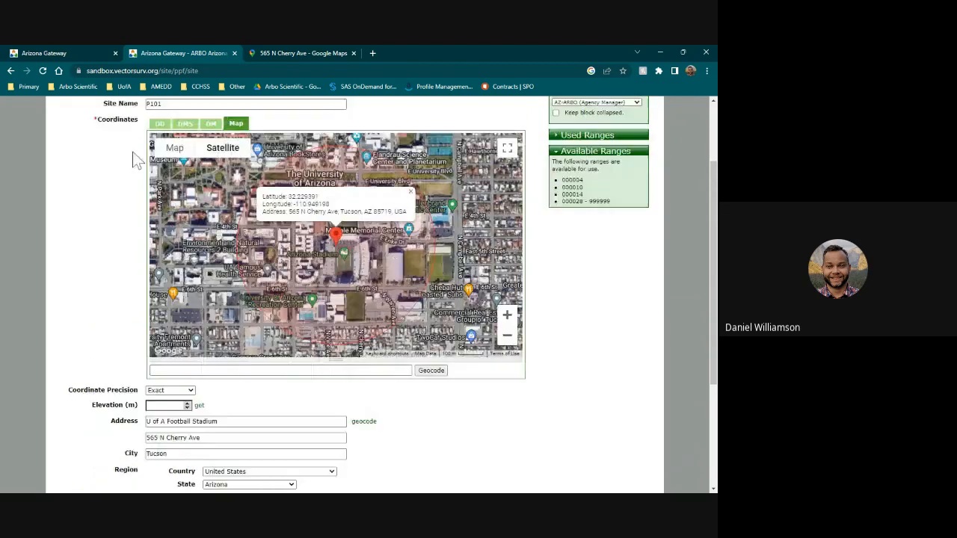
left_click(159, 123)
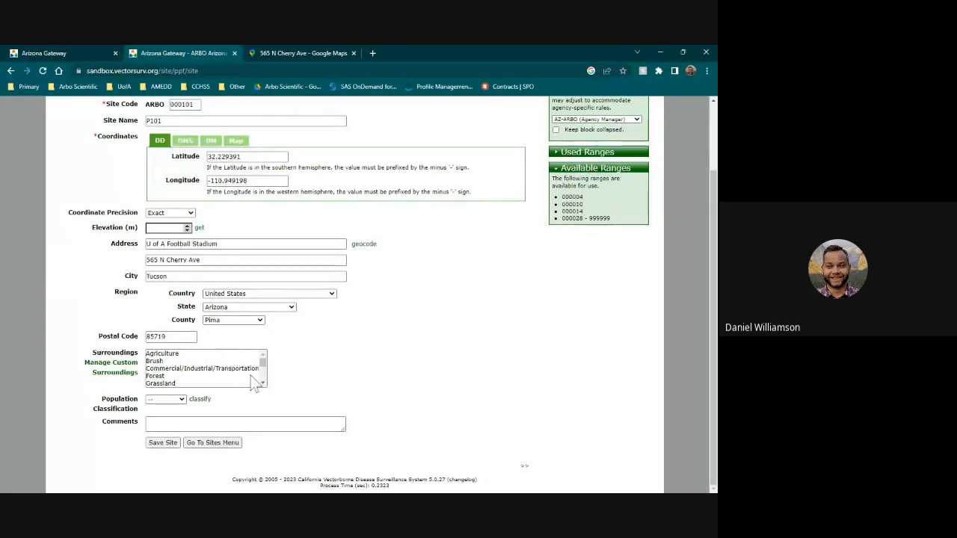
- Browse the site's surroundings options, trying School and then Other
left_click(263, 383)
left_click(264, 384)
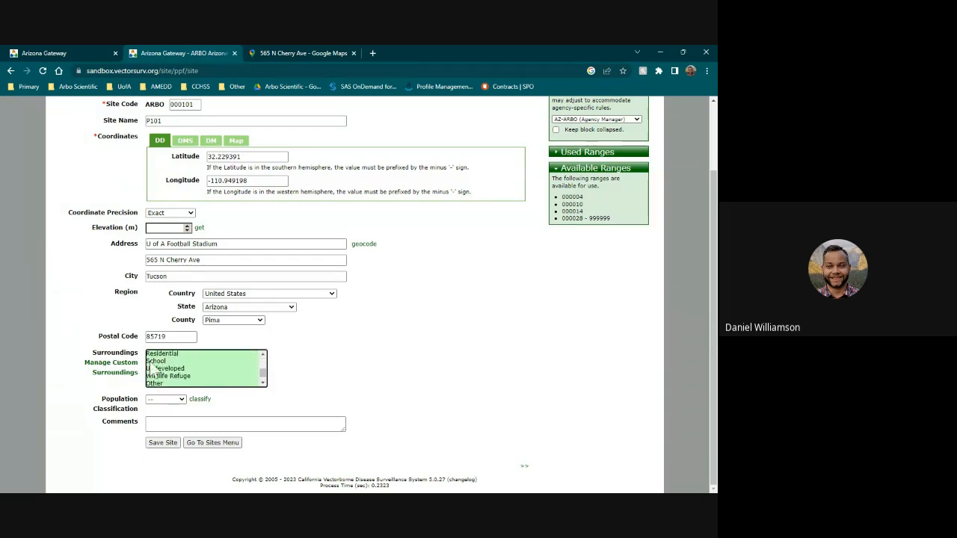
left_click(157, 362)
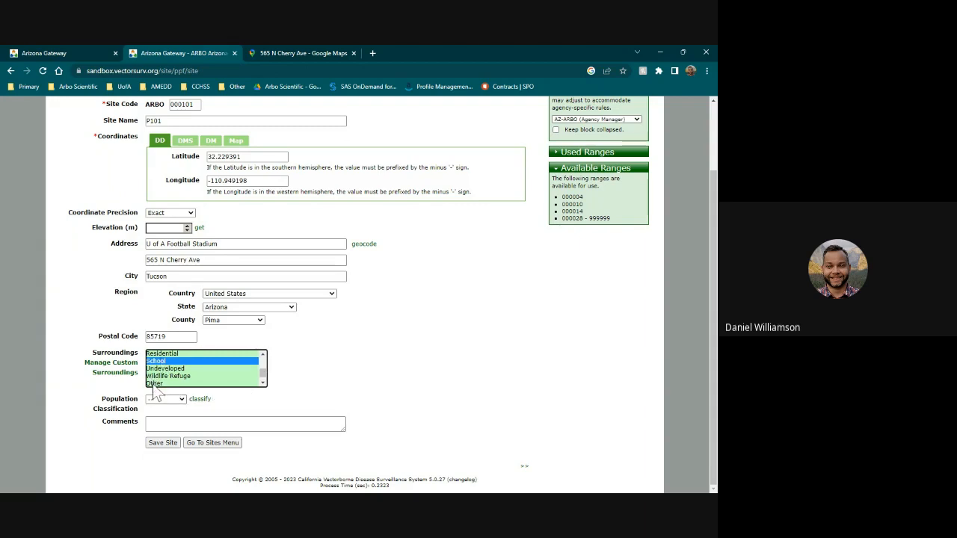
scroll(215, 368, "up", 4)
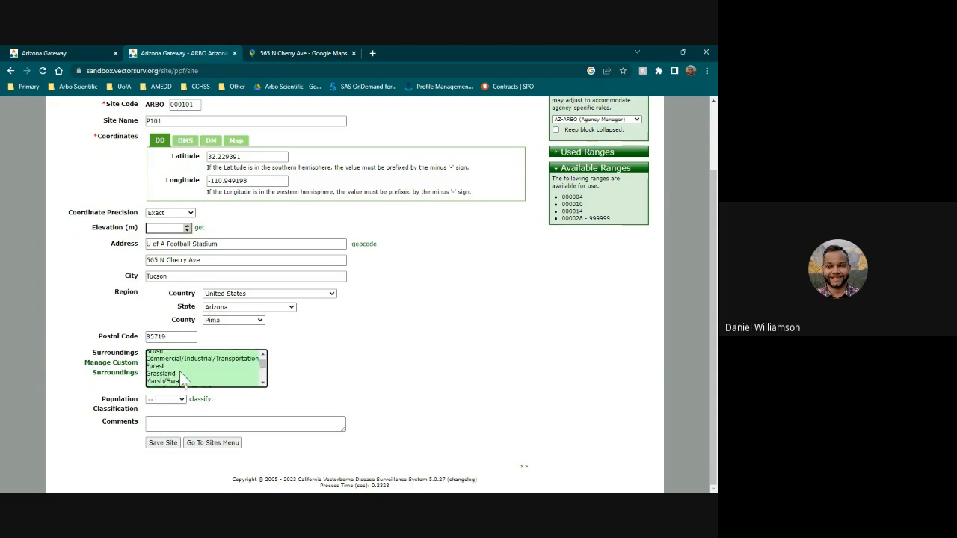
scroll(264, 377, "down", 4)
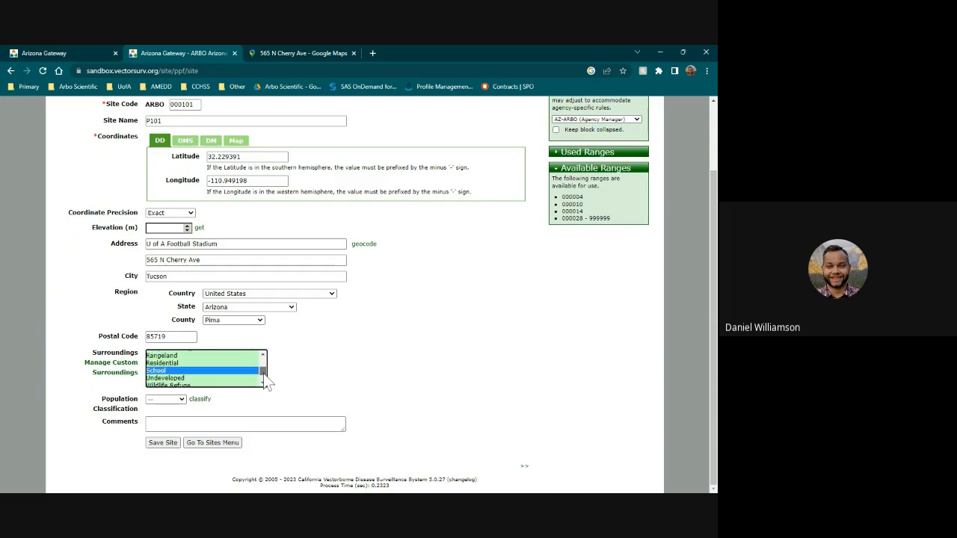
scroll(267, 383, "down", 1)
left_click(163, 377)
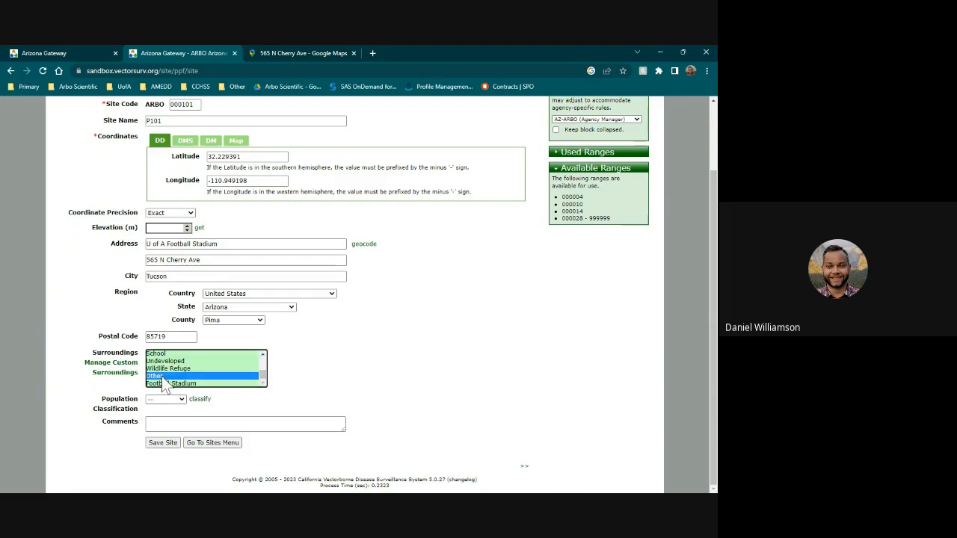
scroll(189, 383, "down", 1)
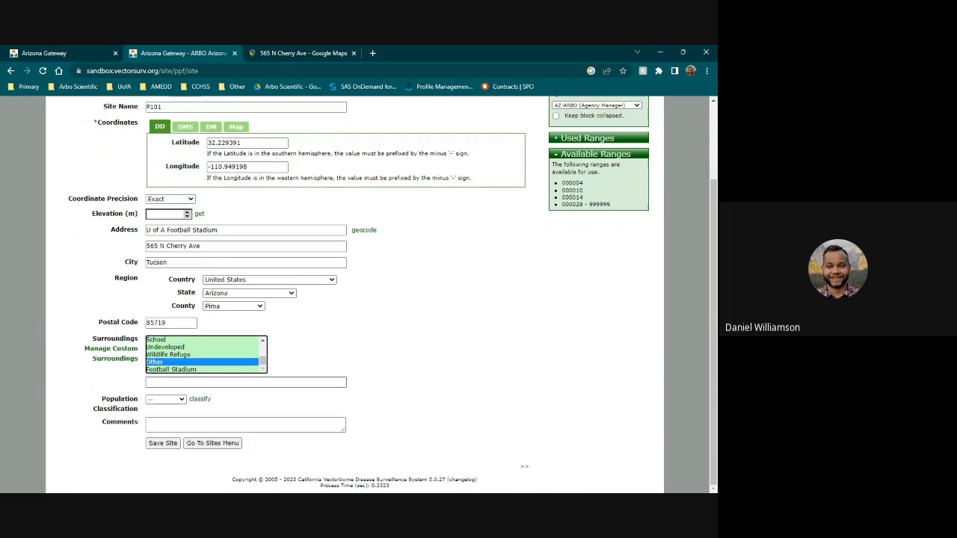
- Select both Football Stadium and School as the site's surroundings, leaving Other unselected
left_click(186, 369)
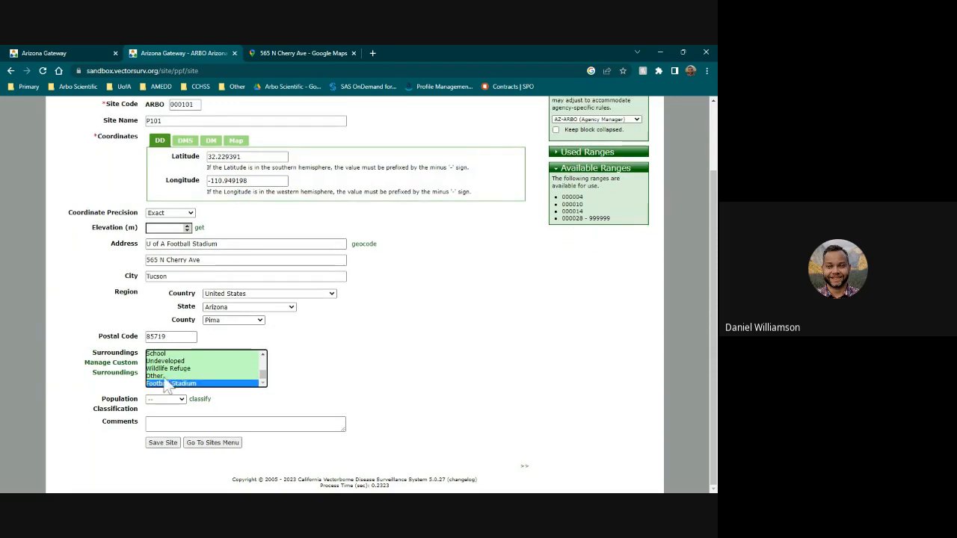
left_click(165, 376)
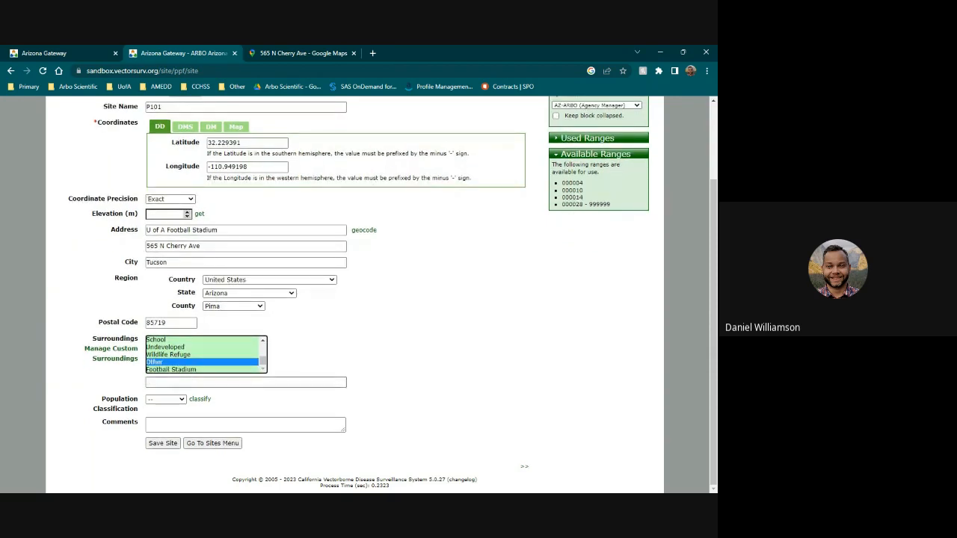
left_click(160, 383)
left_click(204, 367)
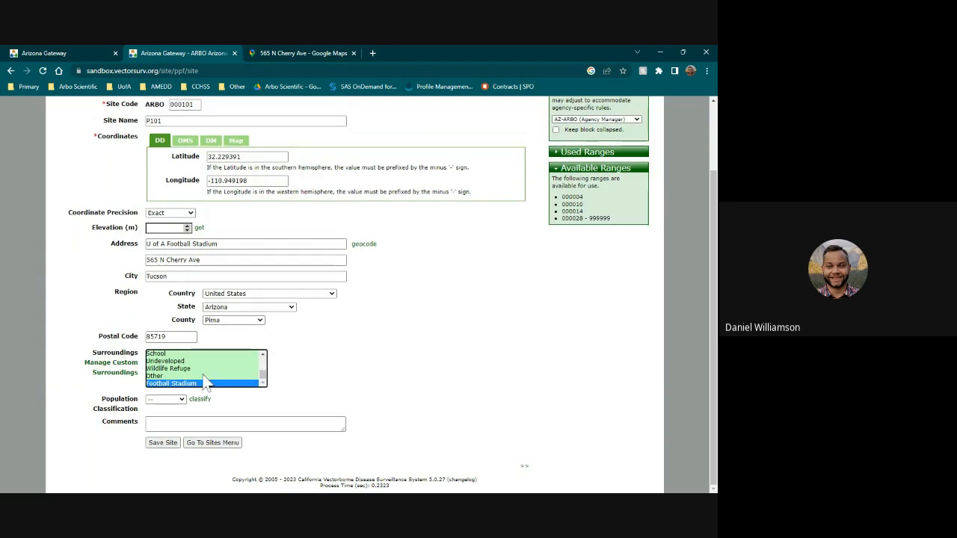
left_click(167, 355, "ctrl")
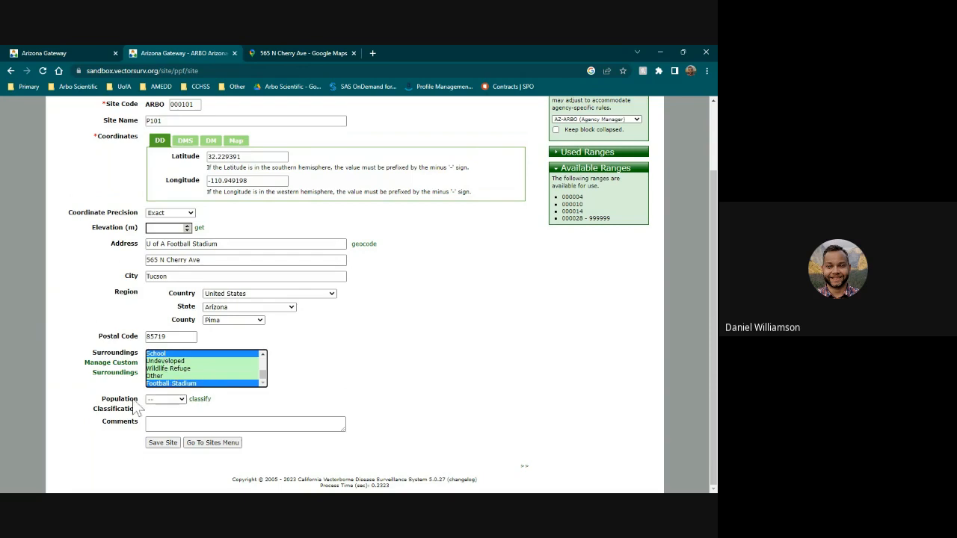
- Set the population classification to Urban, leave the comments empty and save the new site
left_click(179, 402)
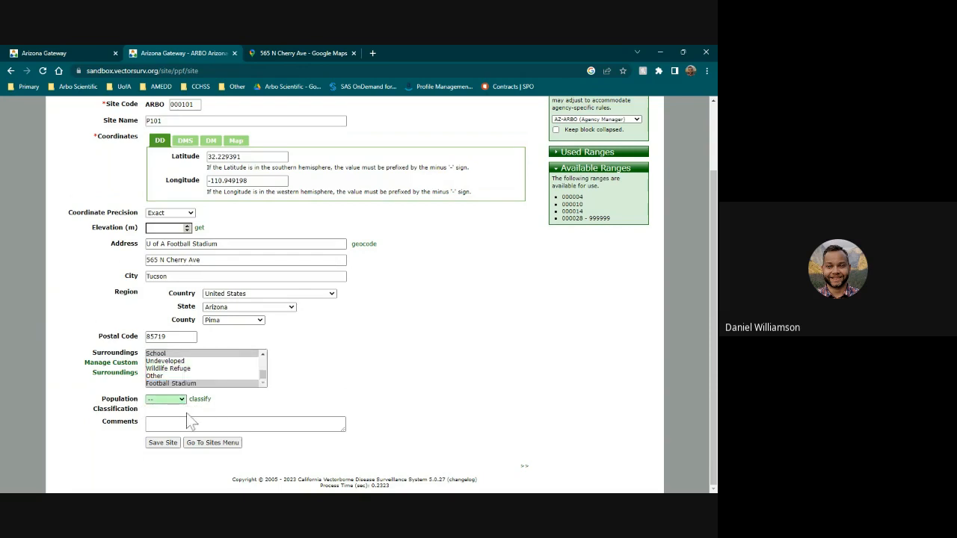
key("u")
left_click(198, 422)
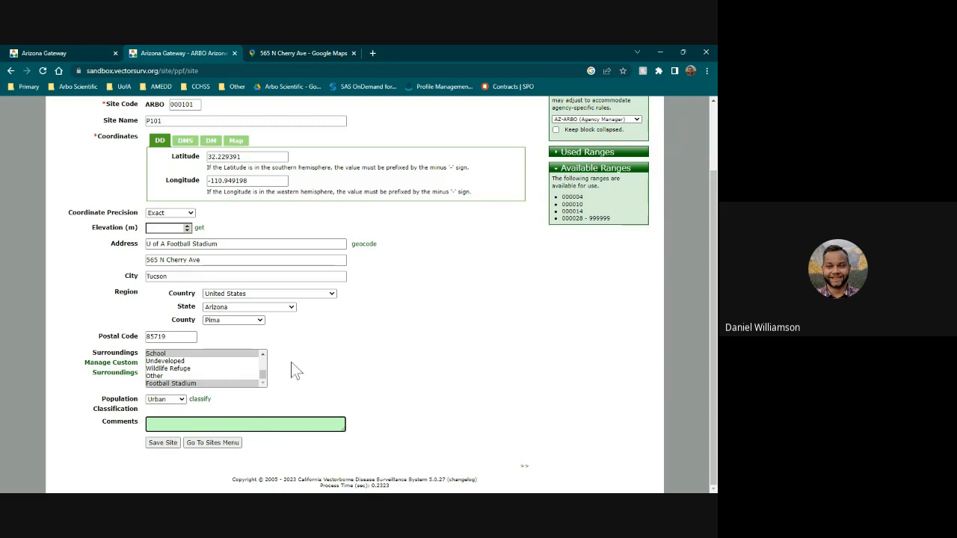
left_click(166, 444)
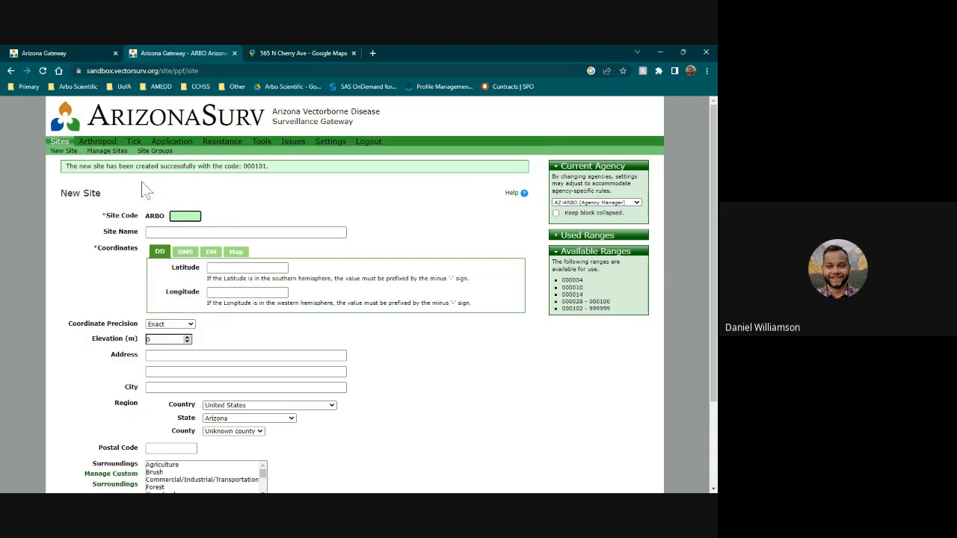
- Open a blank arthropod abundance collection form to look over its fields
mouse_move(98, 142)
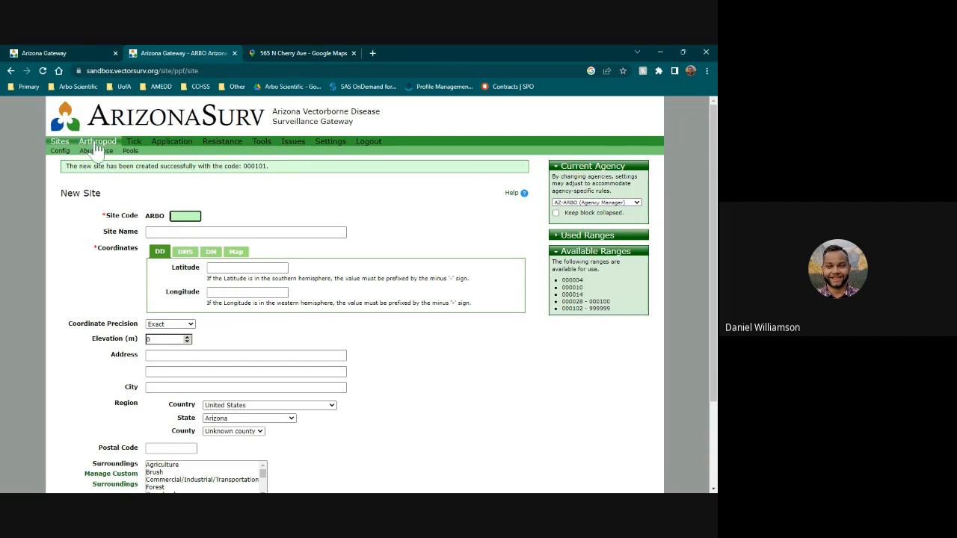
left_click(99, 152)
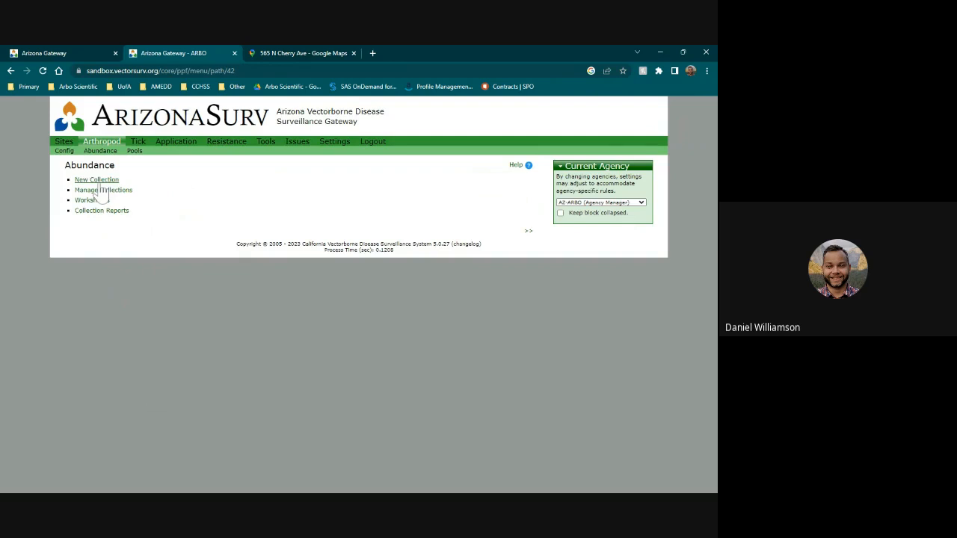
left_click(97, 181)
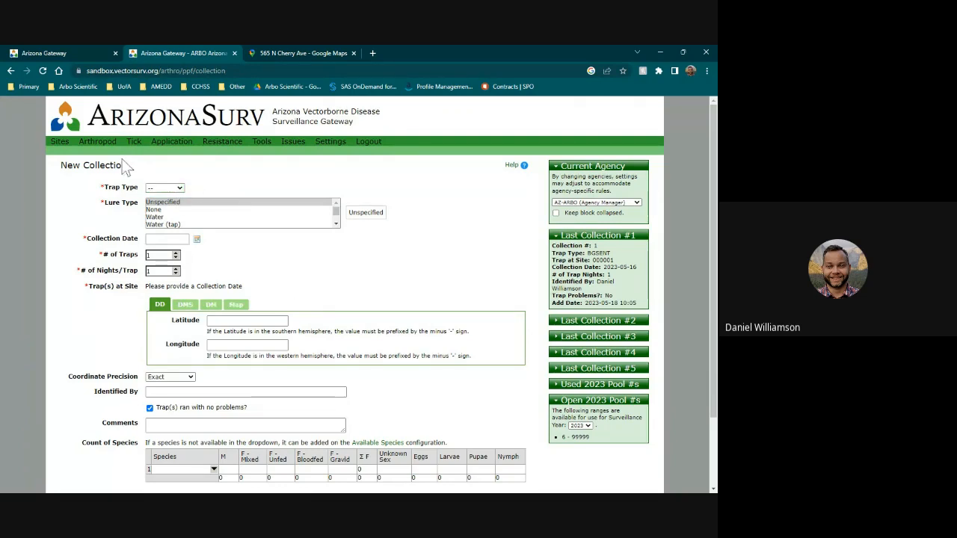
- Open the arthropod trap types configuration and examine which traps are marked as used by the agency
mouse_move(110, 146)
left_click(65, 152)
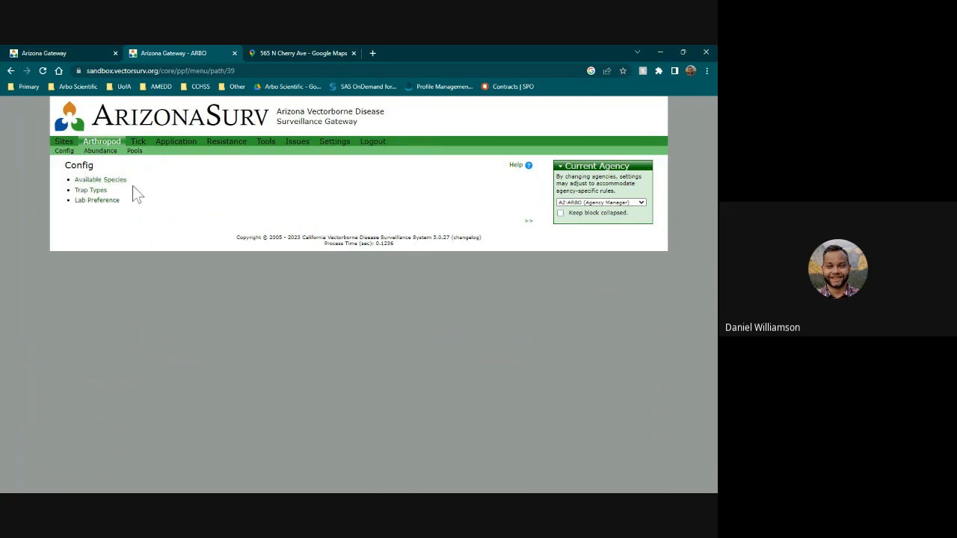
left_click(94, 191)
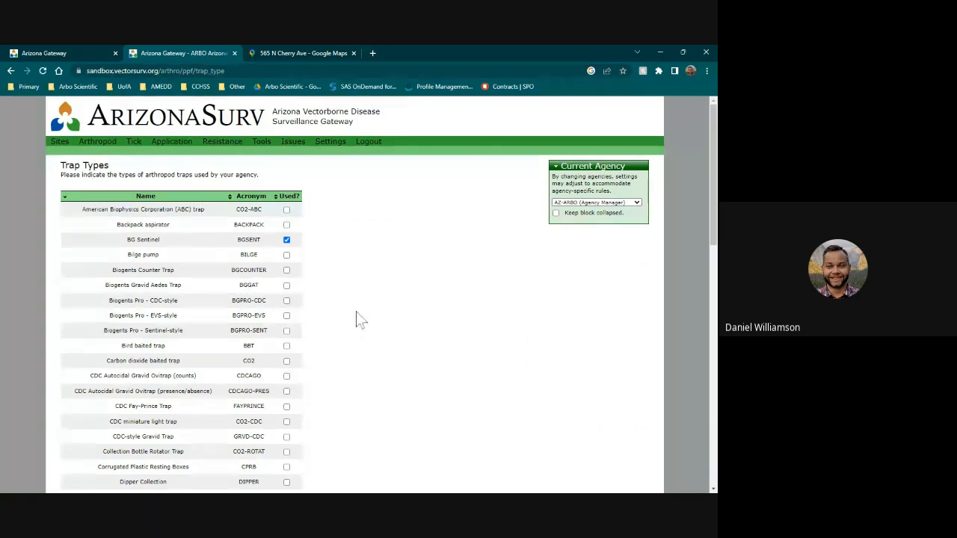
scroll(358, 311, "down", 3)
scroll(366, 303, "down", 2)
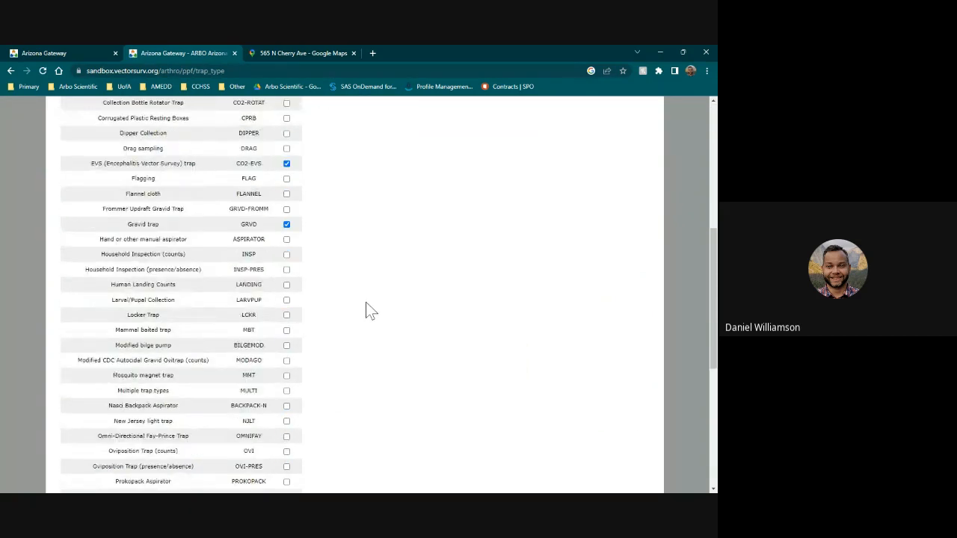
scroll(366, 303, "up", 2)
scroll(366, 311, "up", 2)
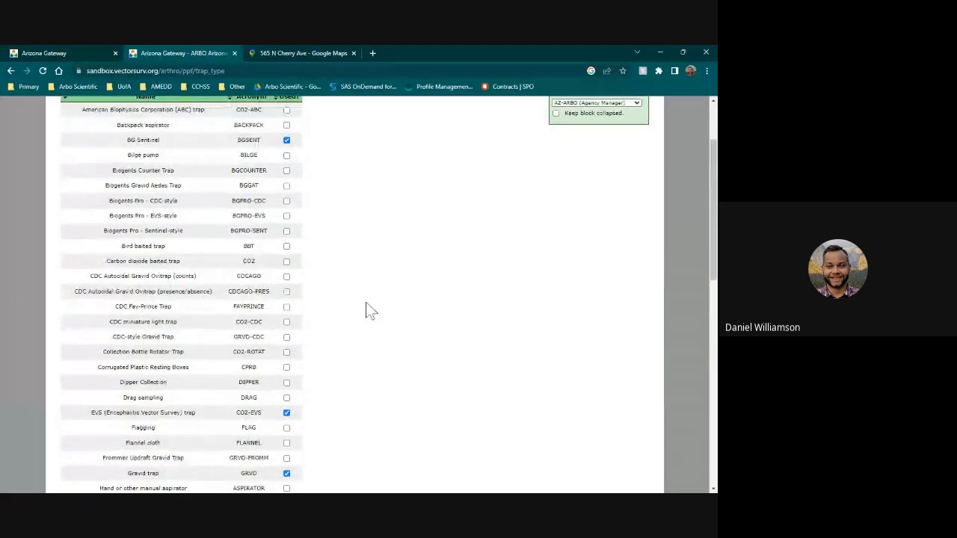
left_click(162, 139)
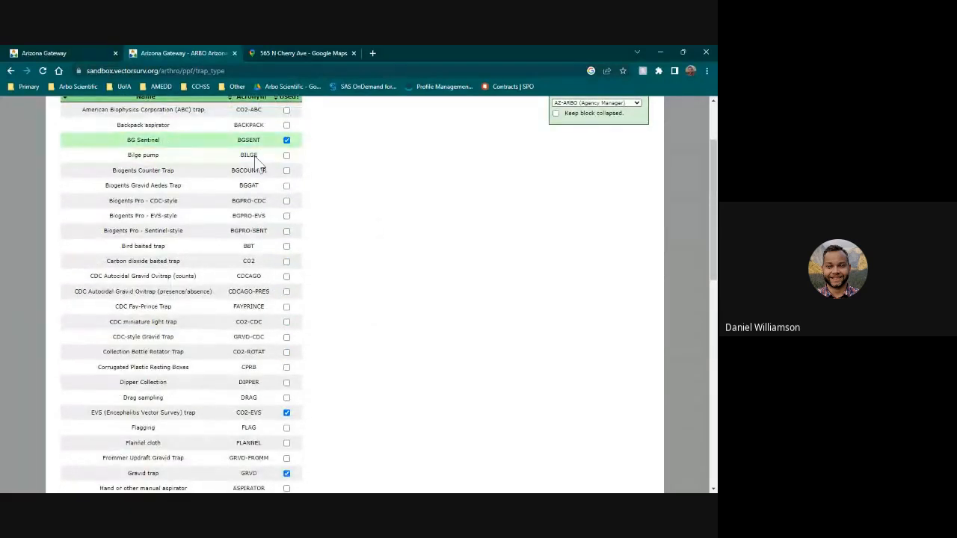
left_click(180, 413)
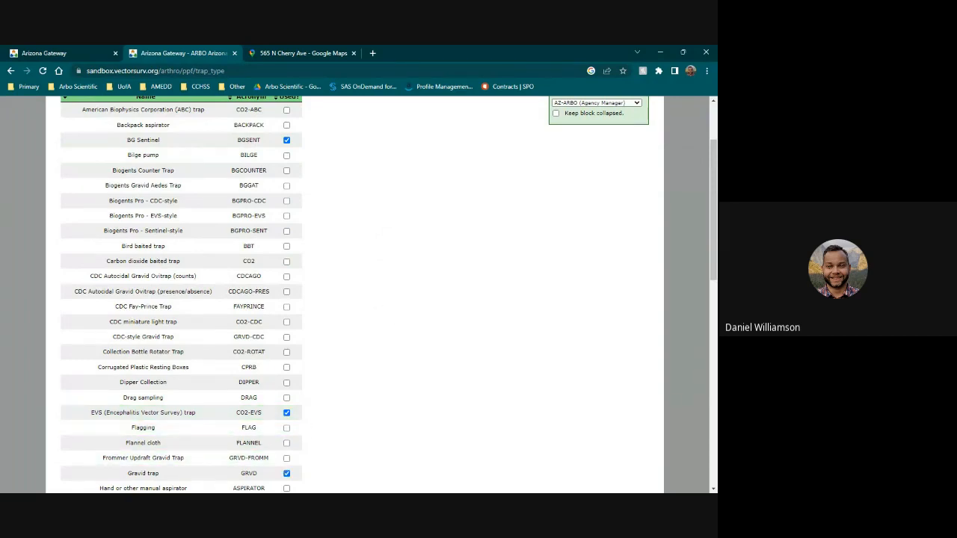
scroll(343, 261, "up", 3)
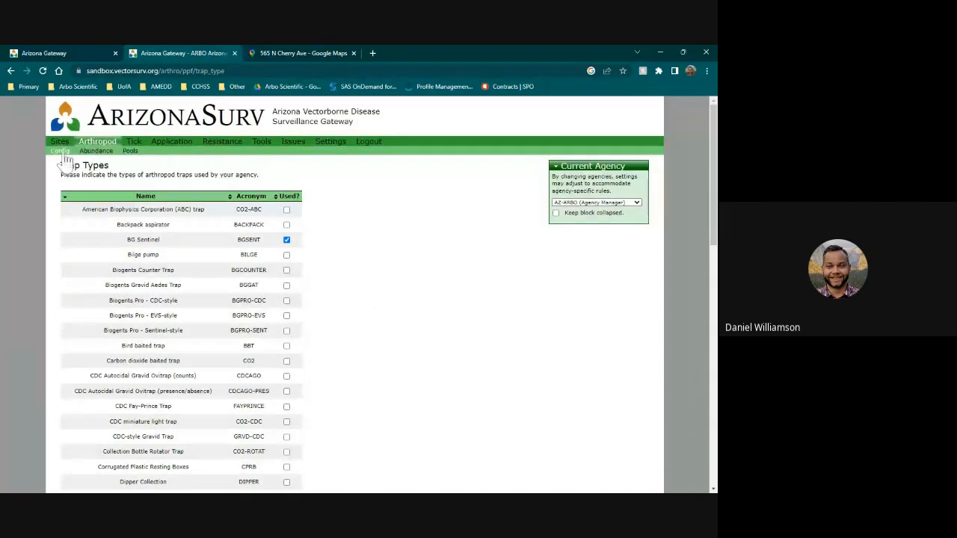
- Open the available species configuration, expand the Culex genus and examine which of its species are enabled
left_click(72, 152)
left_click(100, 179)
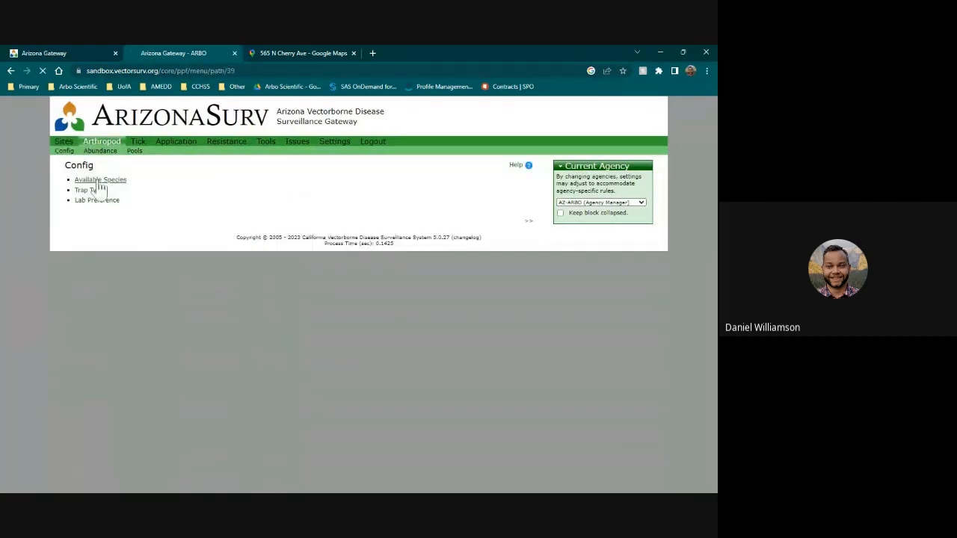
scroll(257, 261, "down", 1)
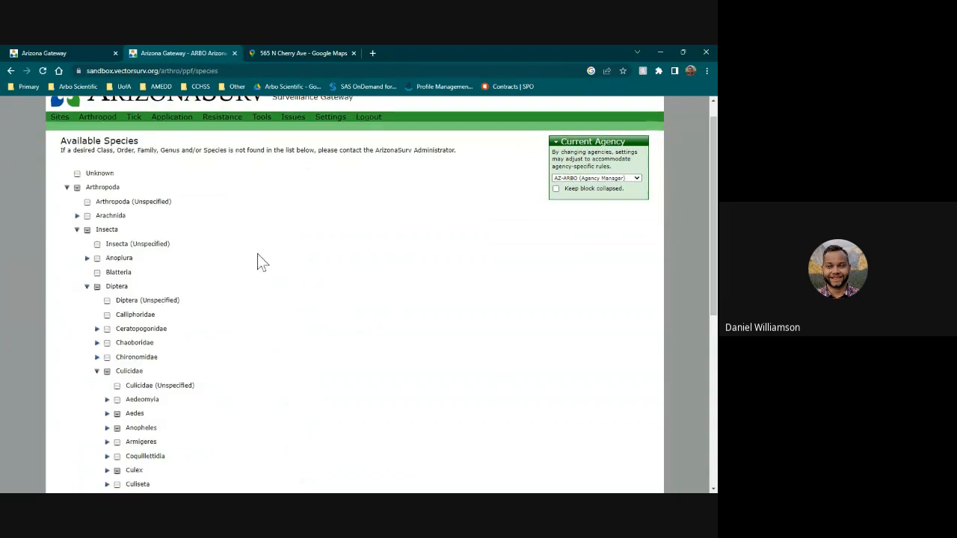
scroll(309, 353, "down", 5)
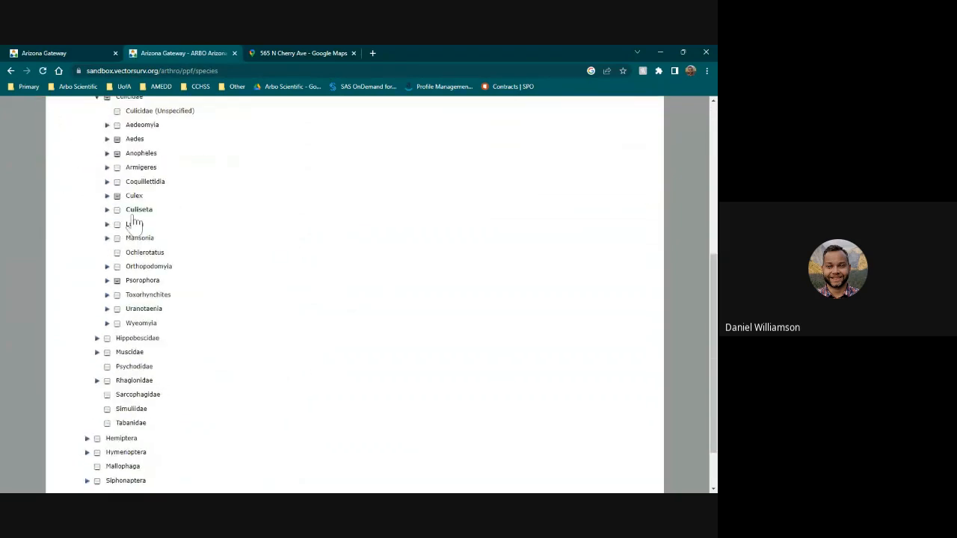
scroll(192, 208, "up", 2)
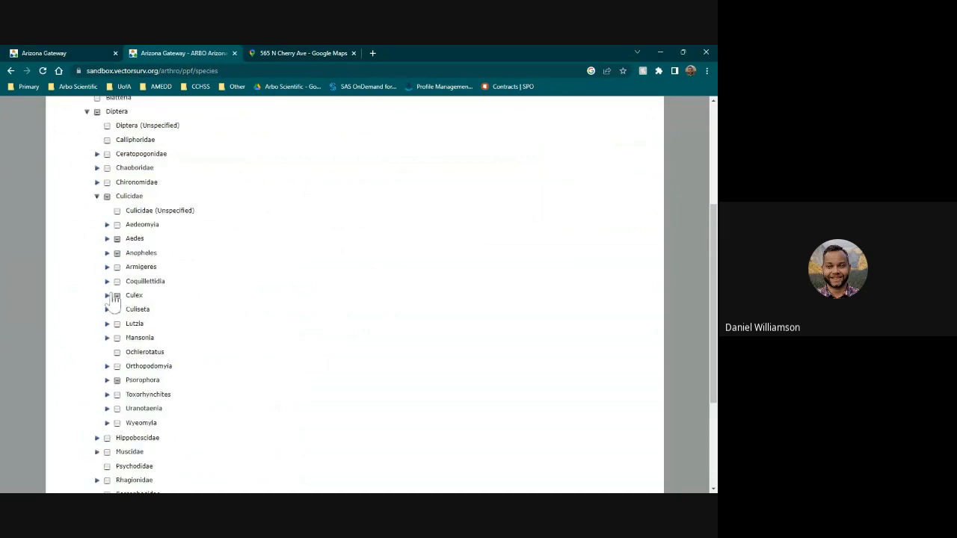
left_click(107, 297)
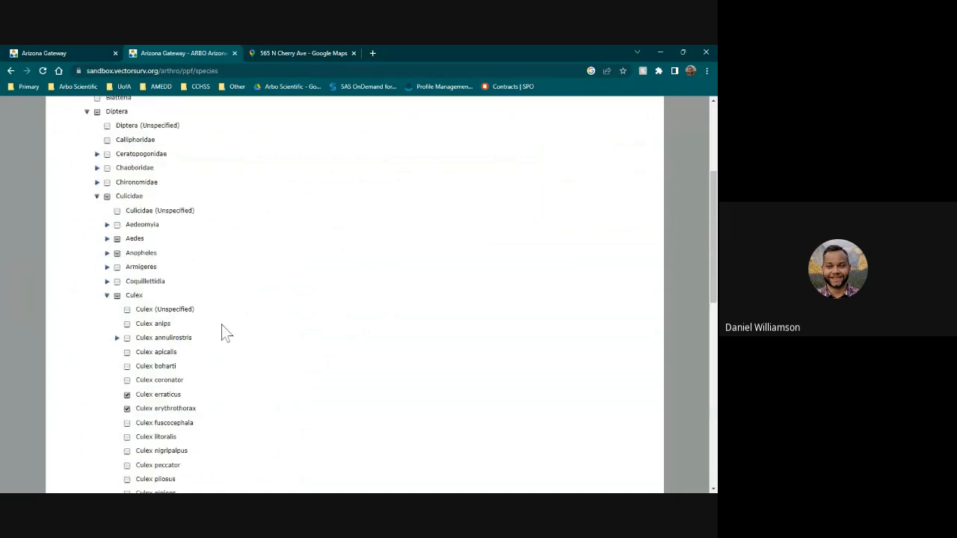
scroll(221, 326, "down", 2)
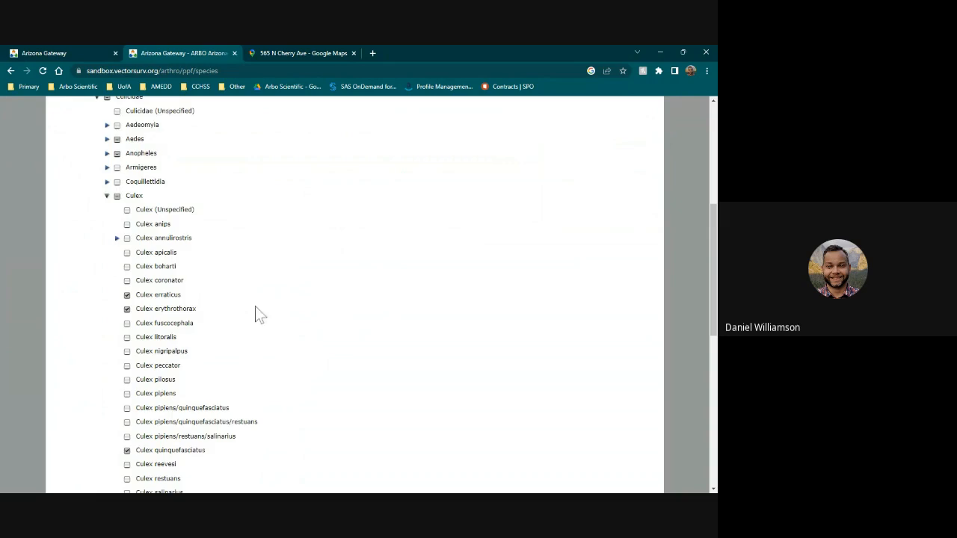
scroll(262, 299, "down", 1)
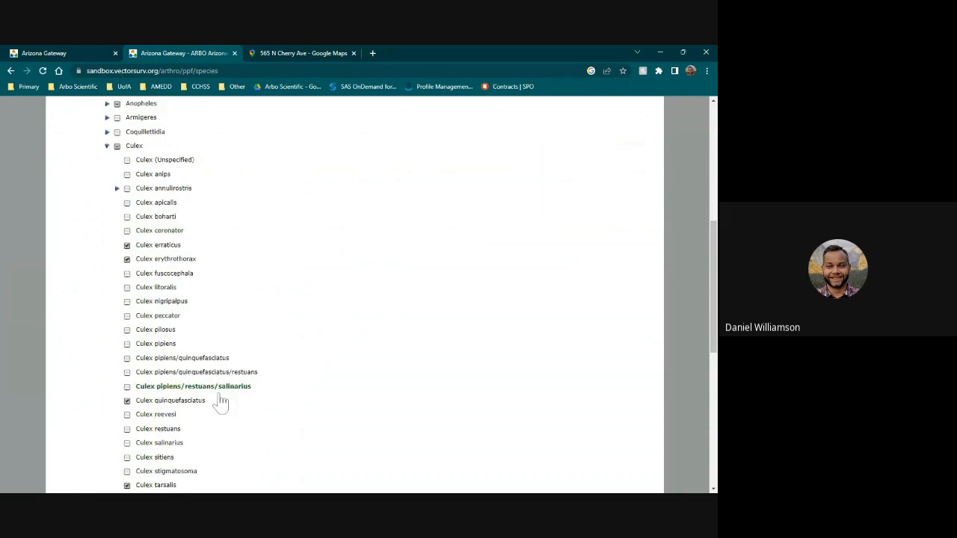
scroll(306, 260, "up", 6)
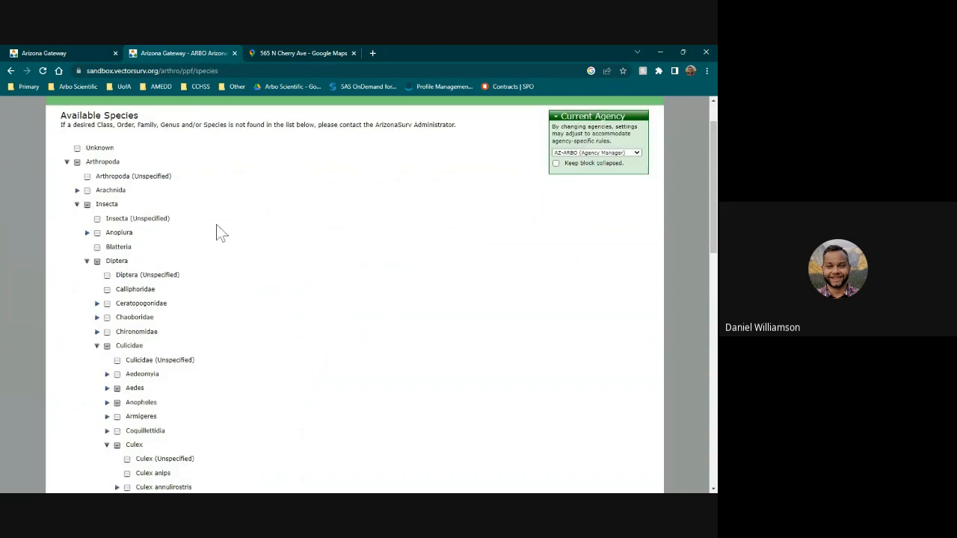
scroll(216, 224, "up", 1)
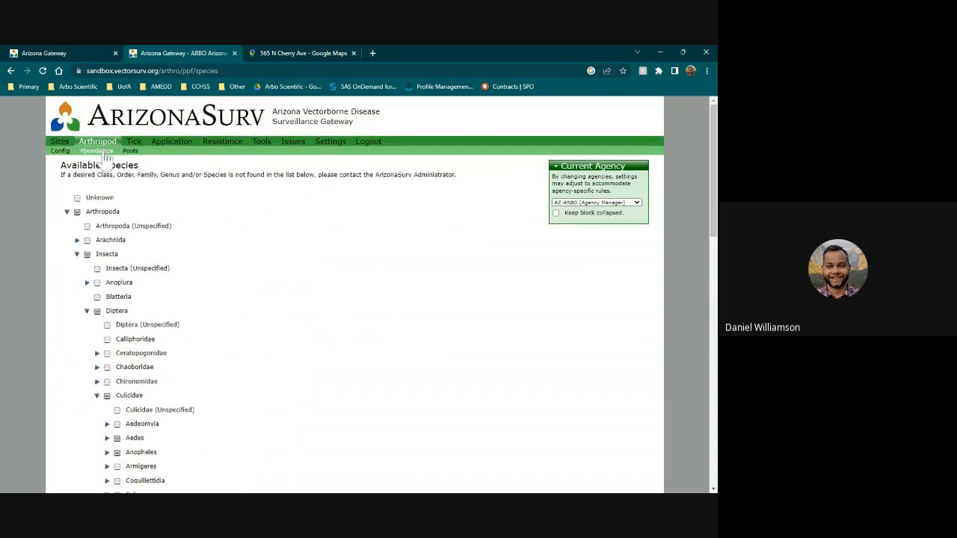
- Start a new arthropod abundance collection and set its trap type to CO2-EVS
left_click(106, 154)
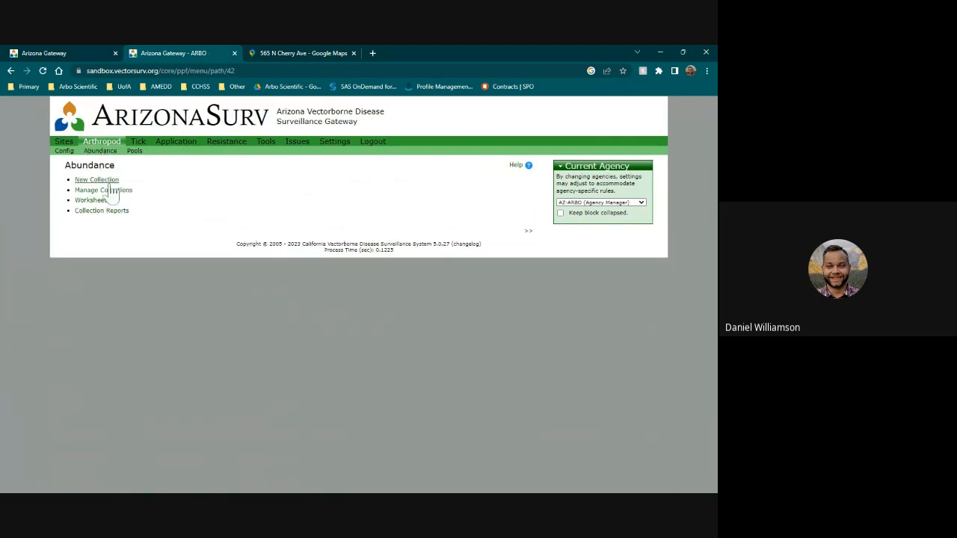
left_click(104, 180)
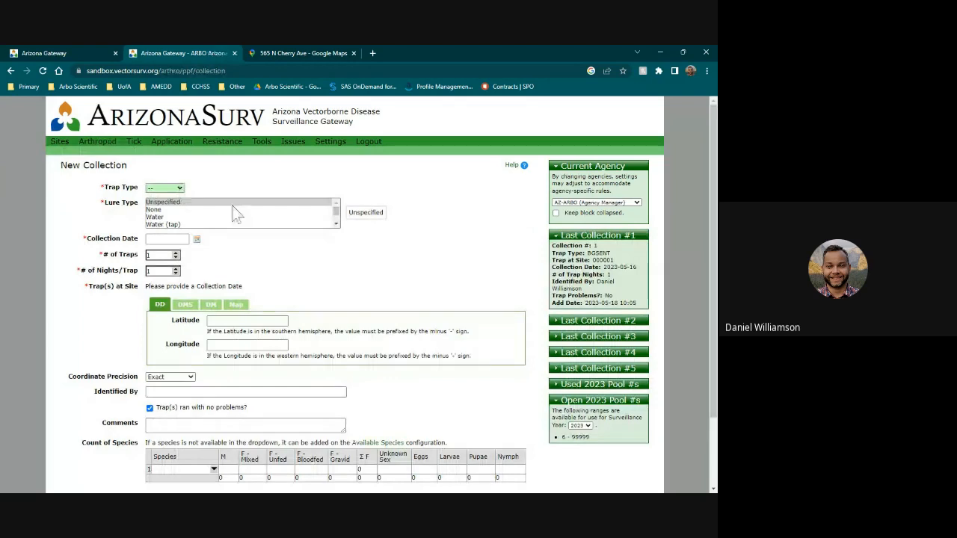
left_click(178, 220)
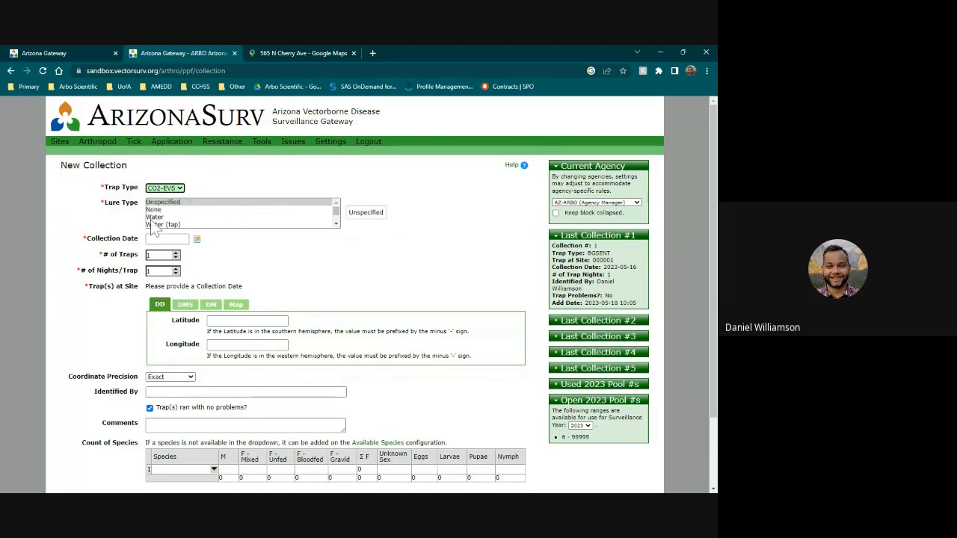
- Select both CO2 (dry ice) and BG-Lure as the collection's lure types
left_click(337, 225)
left_click(336, 225)
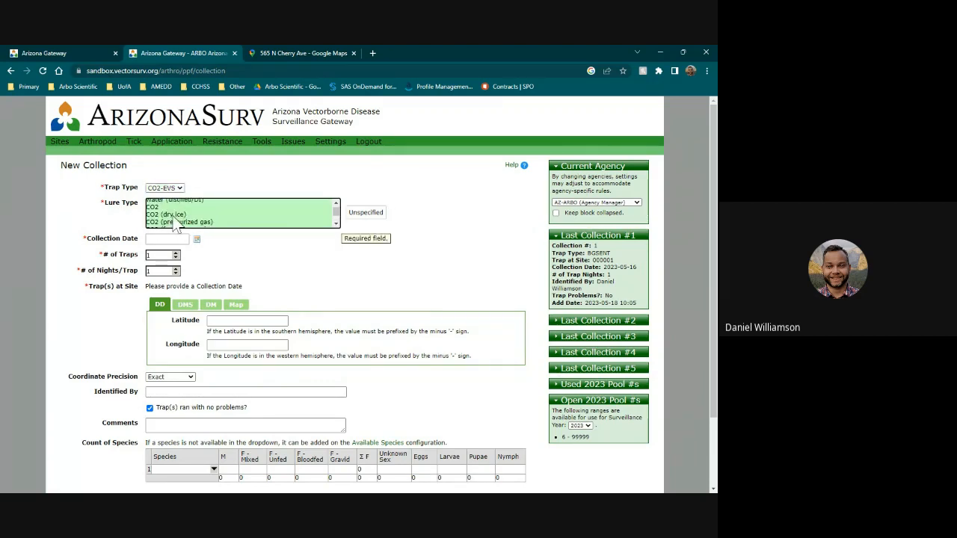
left_click(172, 216)
left_click(337, 224)
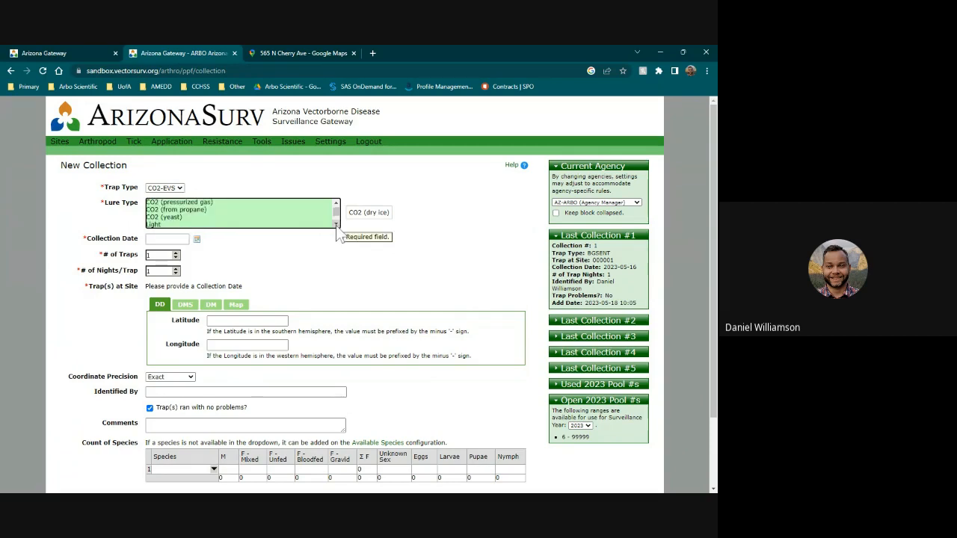
left_click(336, 225)
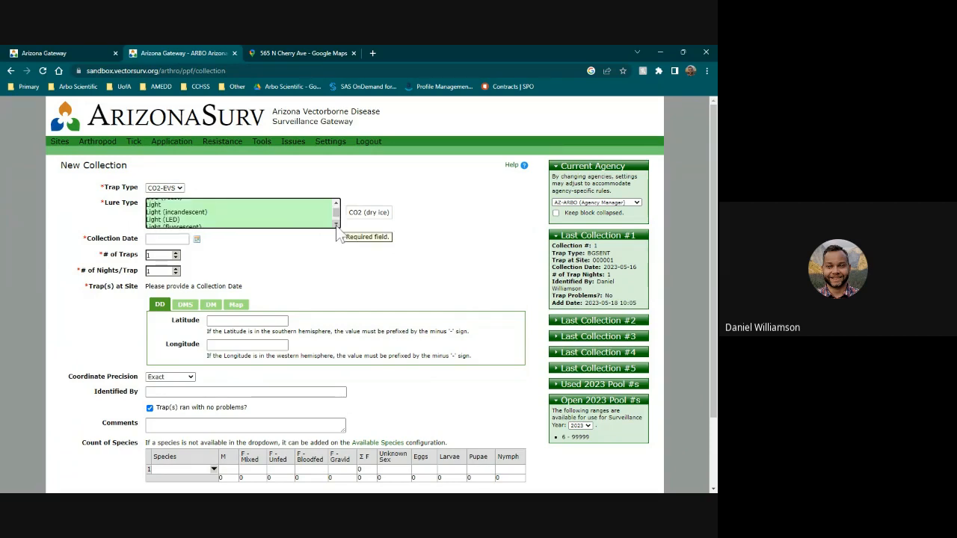
left_click(336, 225)
left_click(336, 225)
left_click(337, 225)
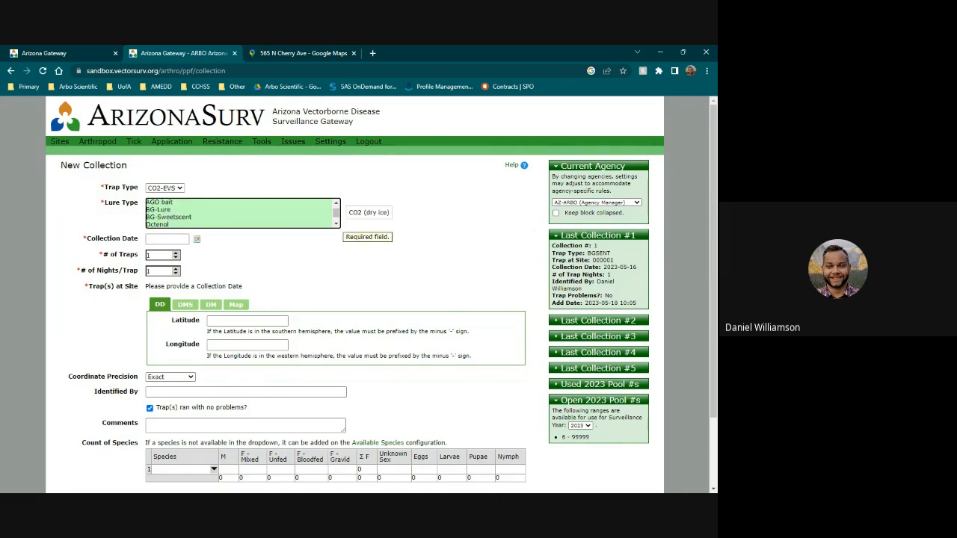
left_click(164, 211, "ctrl")
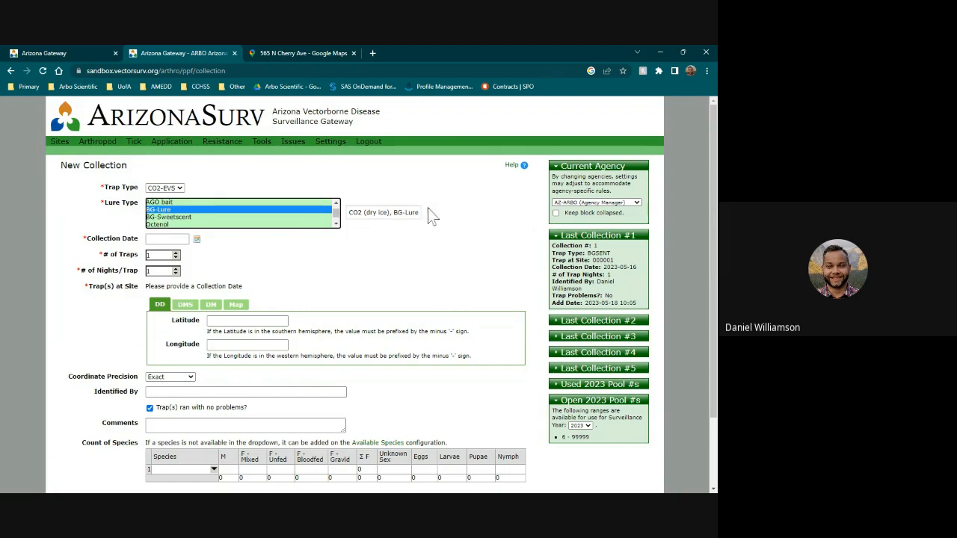
- Set the collection date to 2023-05-17 and choose 000100 - P100 as the trap site
left_click(198, 239)
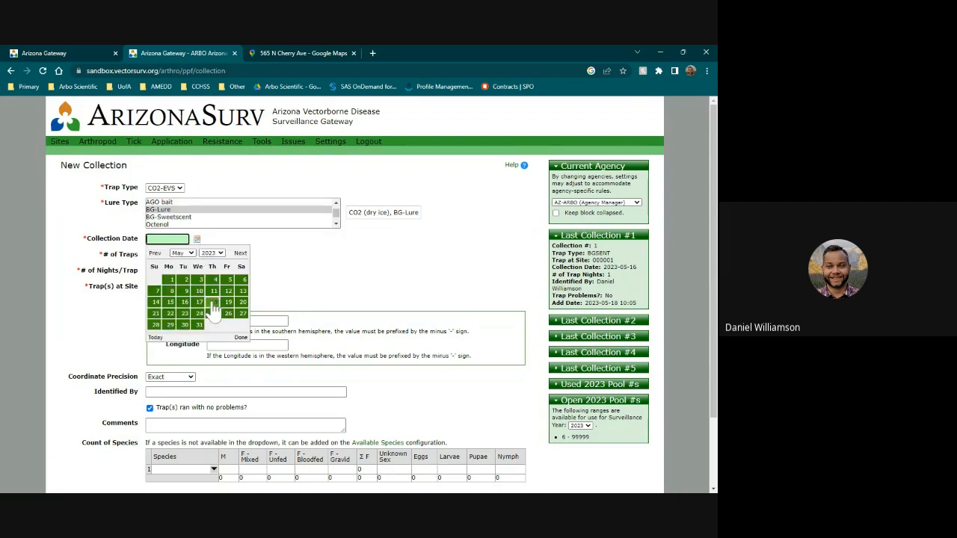
left_click(200, 303)
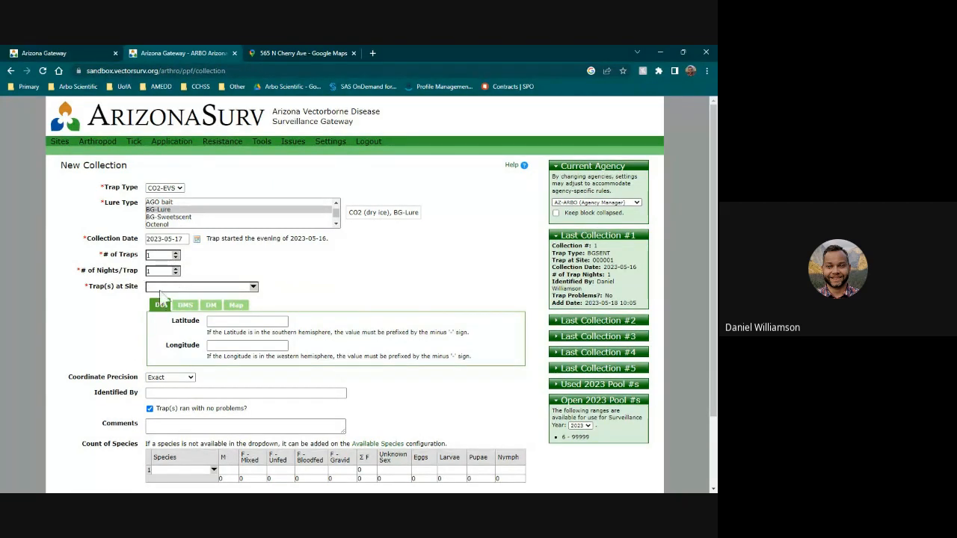
left_click(253, 287)
scroll(239, 329, "down", 7)
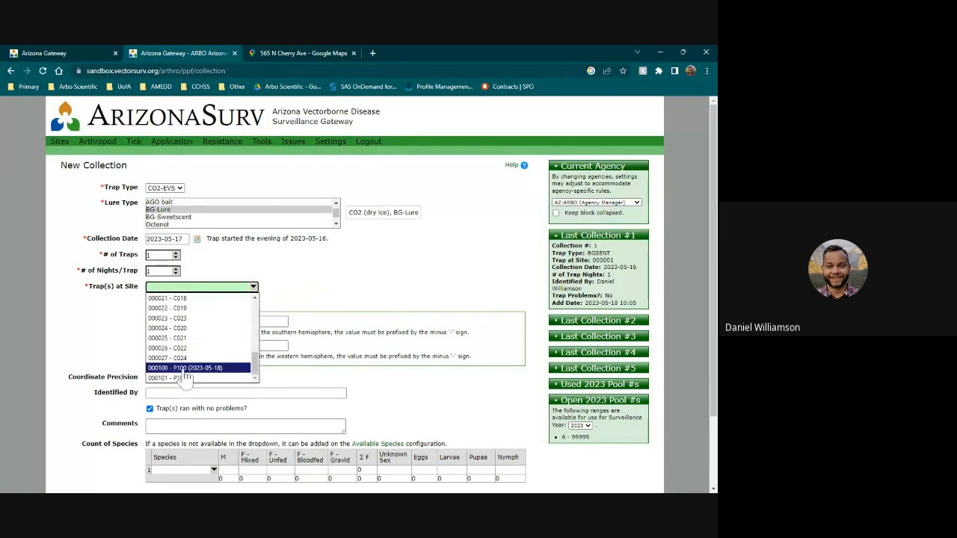
left_click(179, 369)
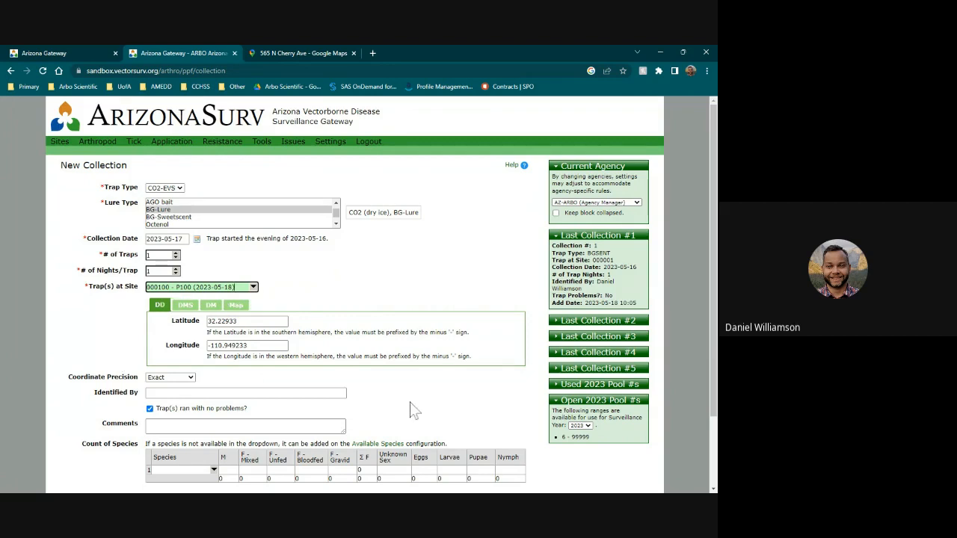
- Fill in the identifier's name in the Identified By field, using the suggested full name
scroll(416, 410, "down", 2)
left_click(245, 306)
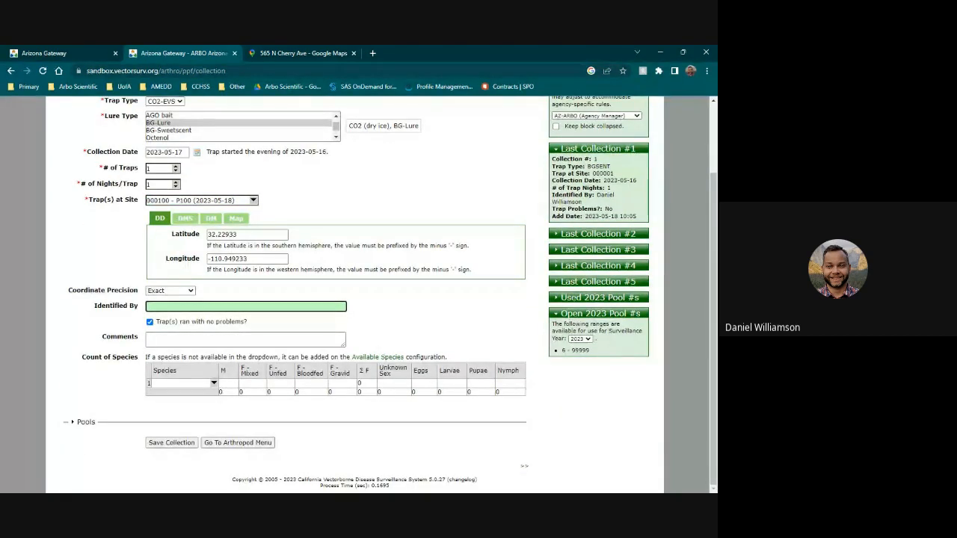
type("Williamson")
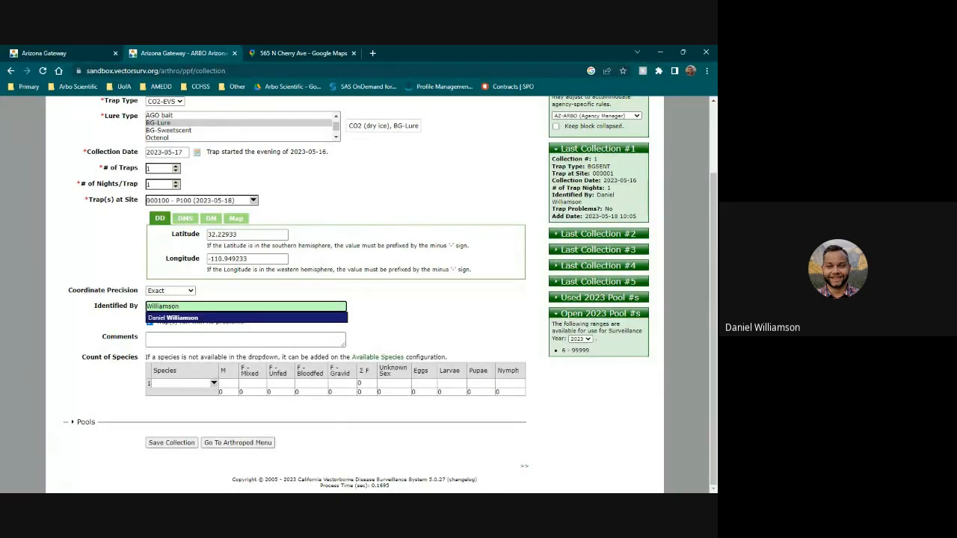
left_click(173, 318)
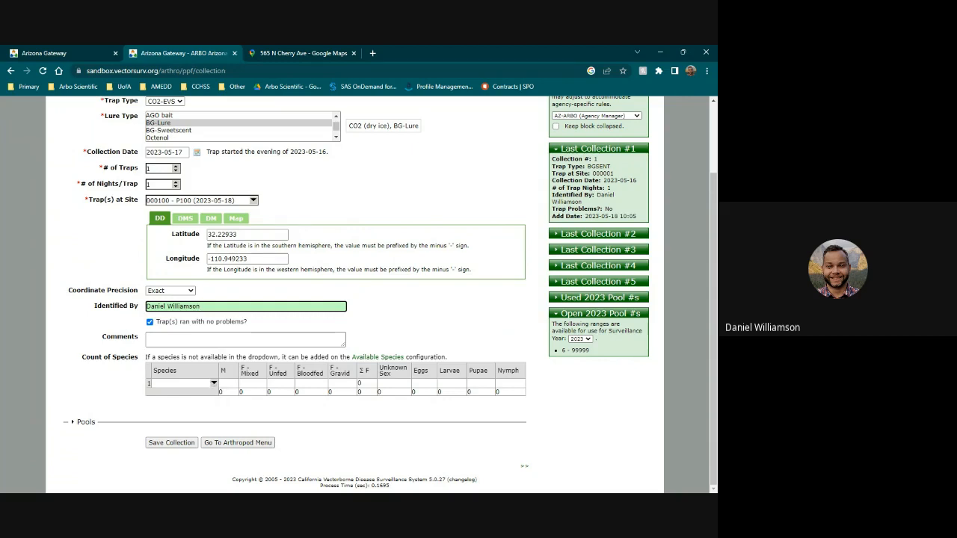
- Add Aedes aegypti and Culex quinquefasciatus as the first two species in the collection's species count table
left_click(187, 383)
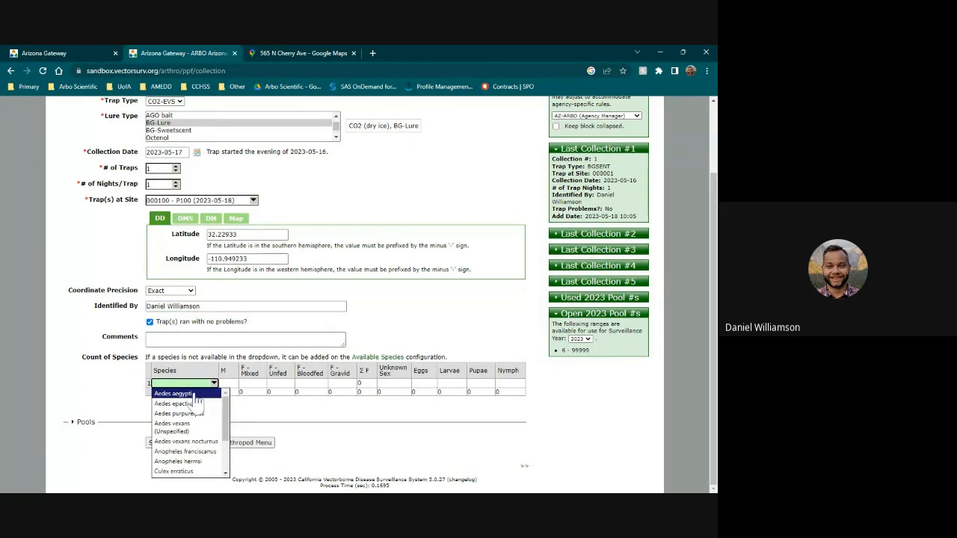
left_click(194, 394)
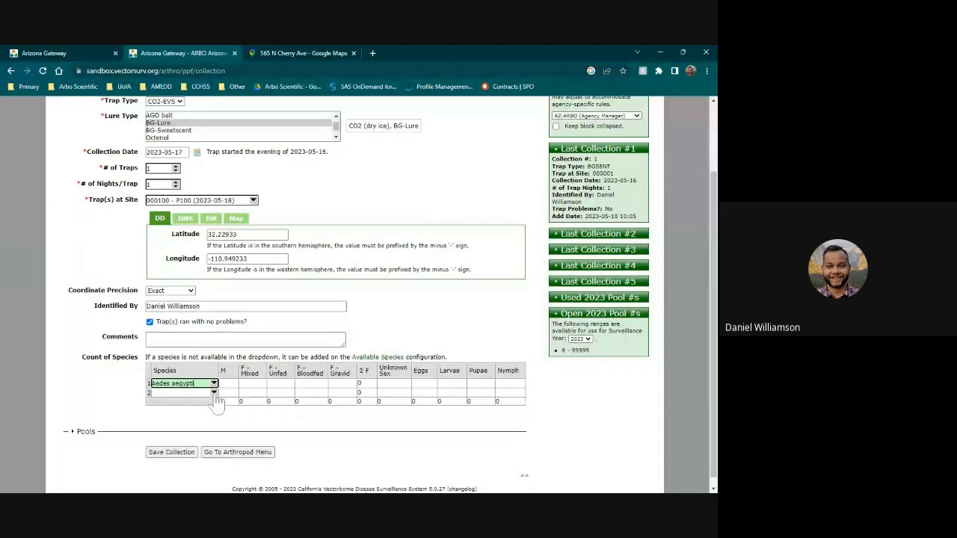
left_click(214, 394)
scroll(225, 435, "down", 1)
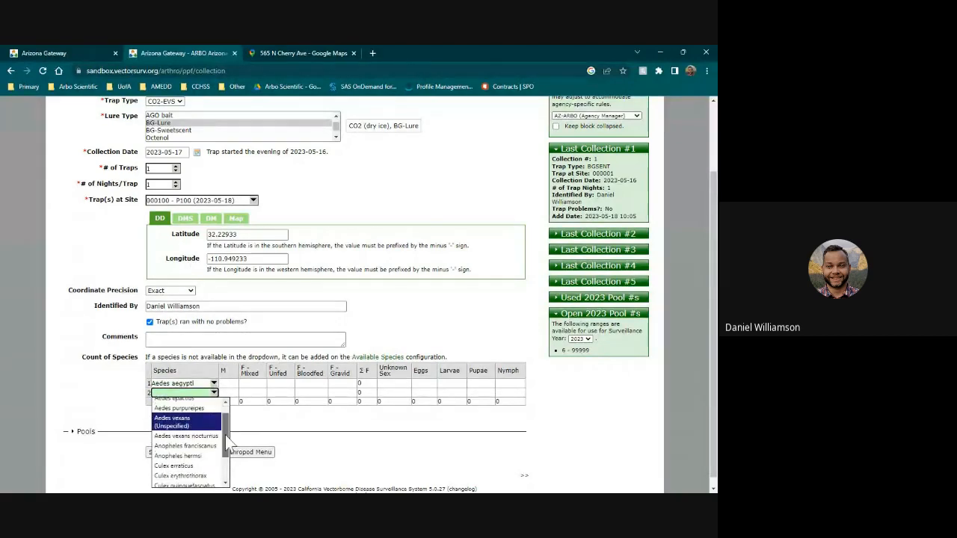
left_click(184, 466)
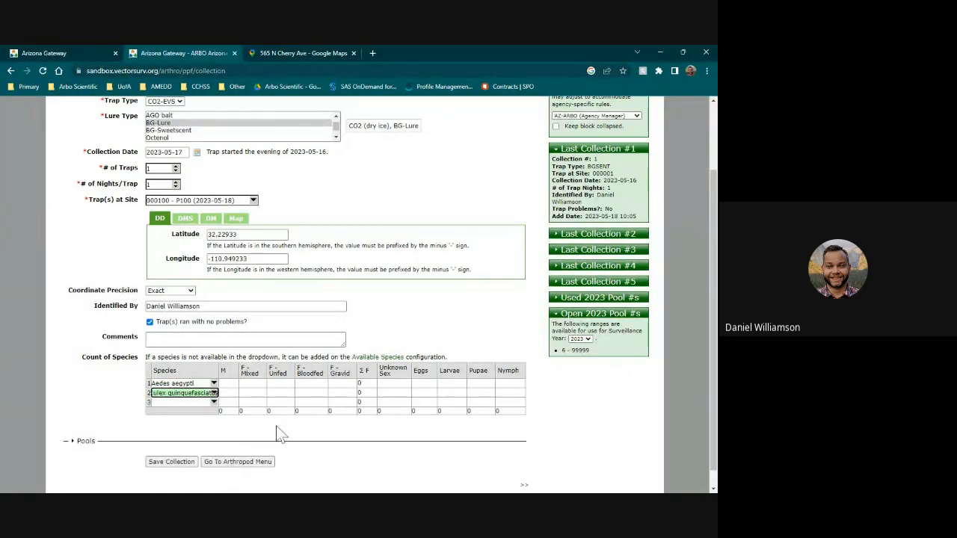
- Enter 10 males for Aedes aegypti in the species count table
left_click(228, 383)
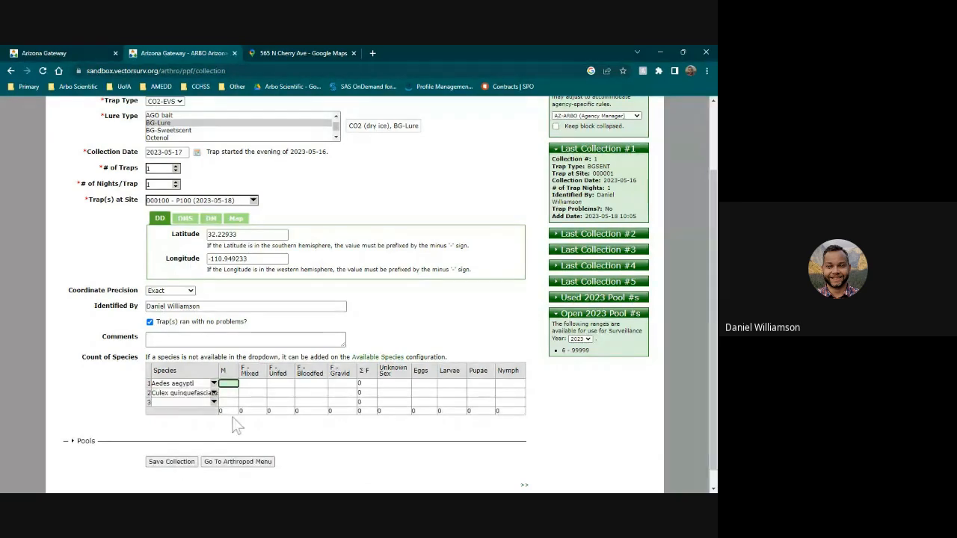
type("10")
left_click(243, 356)
- Add Anopheles franciscanus as the third species in the species count table
left_click(215, 403)
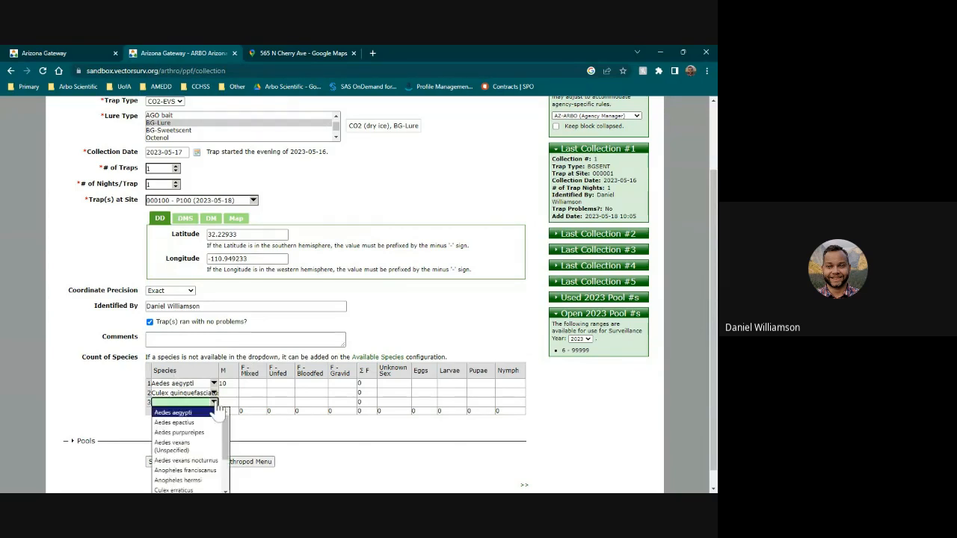
scroll(221, 422, "down", 2)
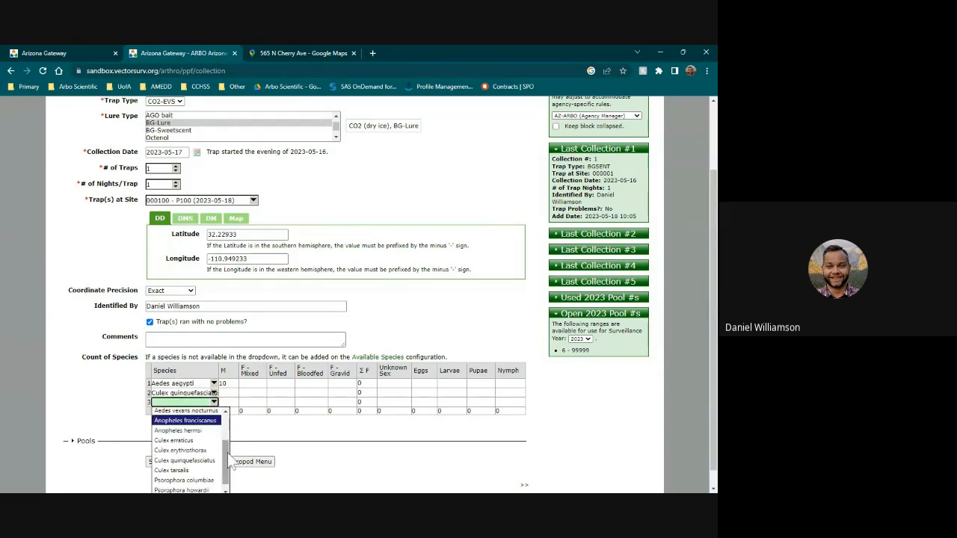
scroll(221, 430, "up", 1)
left_click(206, 441)
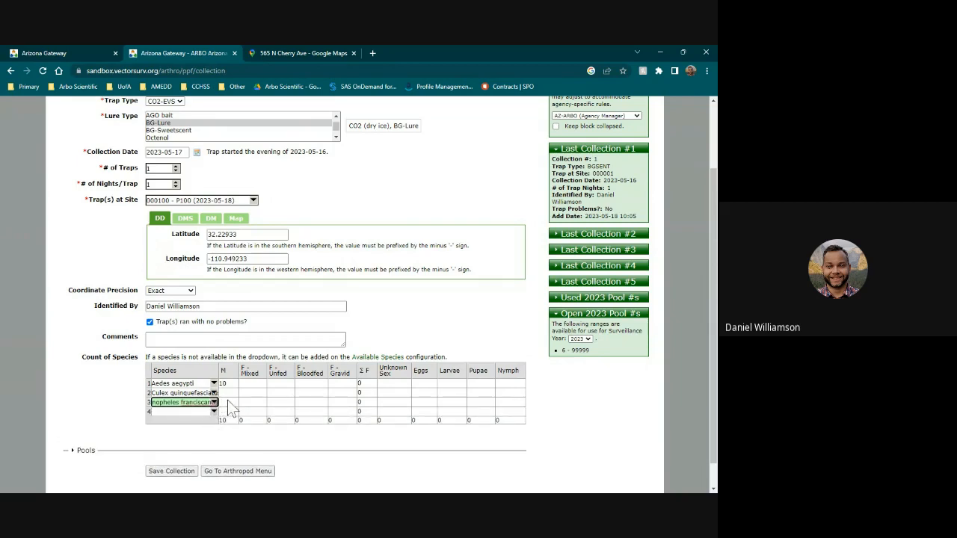
left_click(229, 403)
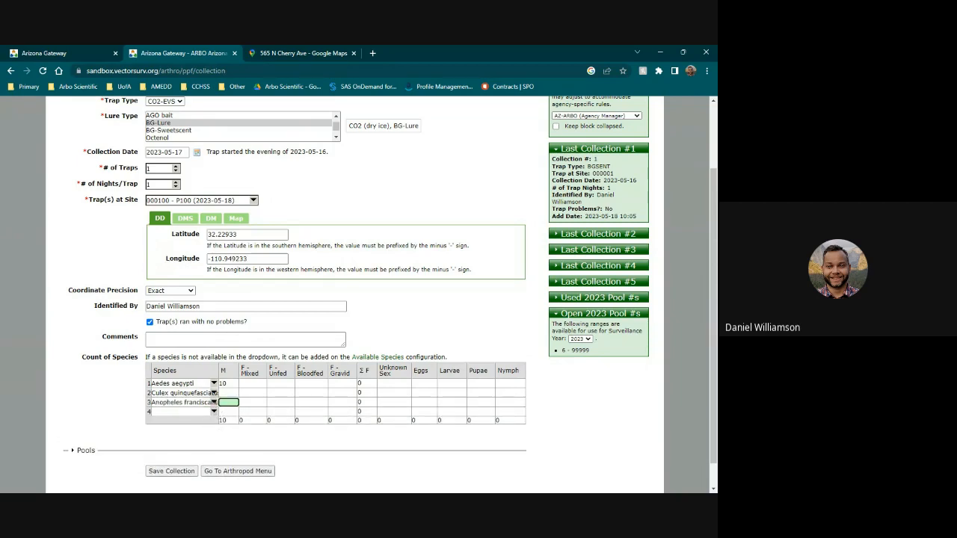
key("Tab")
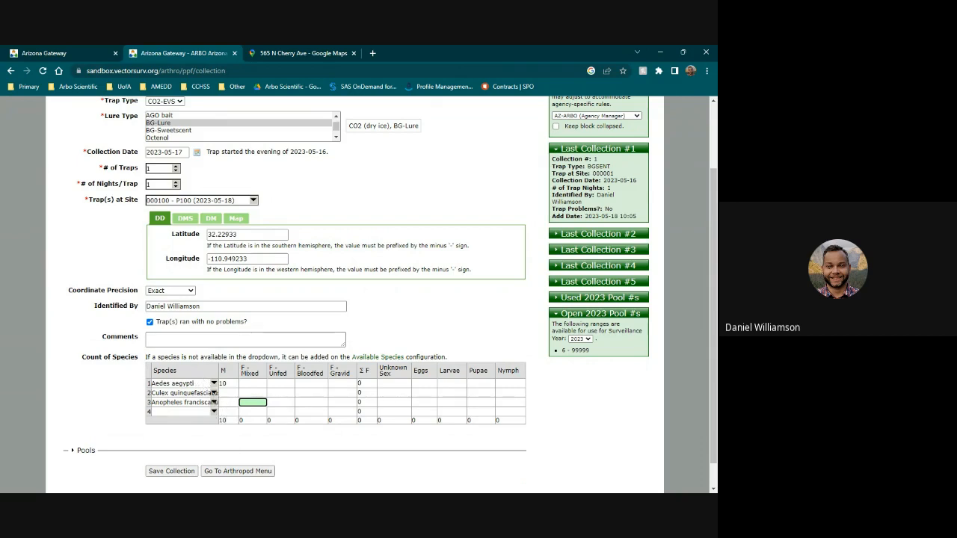
- Enter 60 mixed females for Aedes aegypti in the species count table
left_click(228, 392)
left_click(252, 381)
left_click(252, 383)
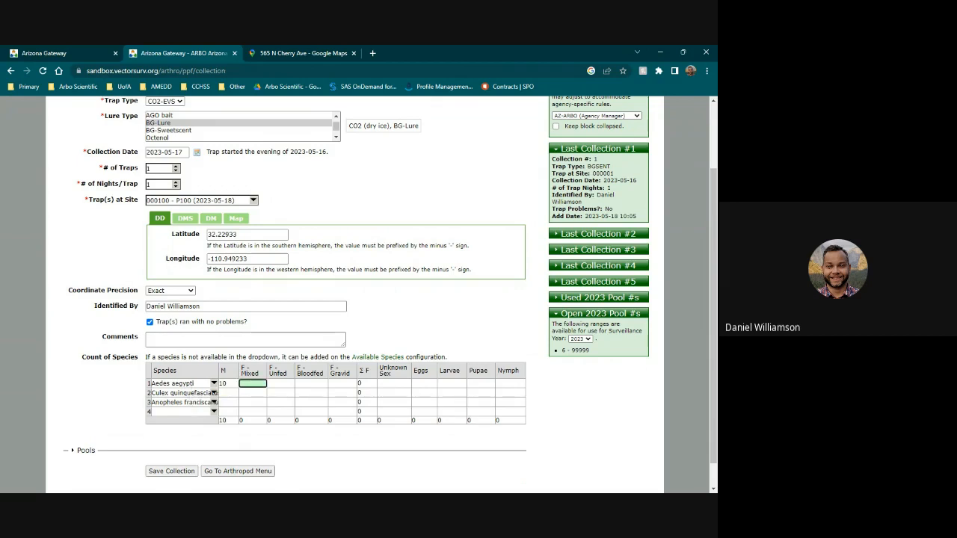
type("60")
left_click(280, 385)
- Enter 5 males and 100 mixed females for Culex quinquefasciatus
left_click(229, 392)
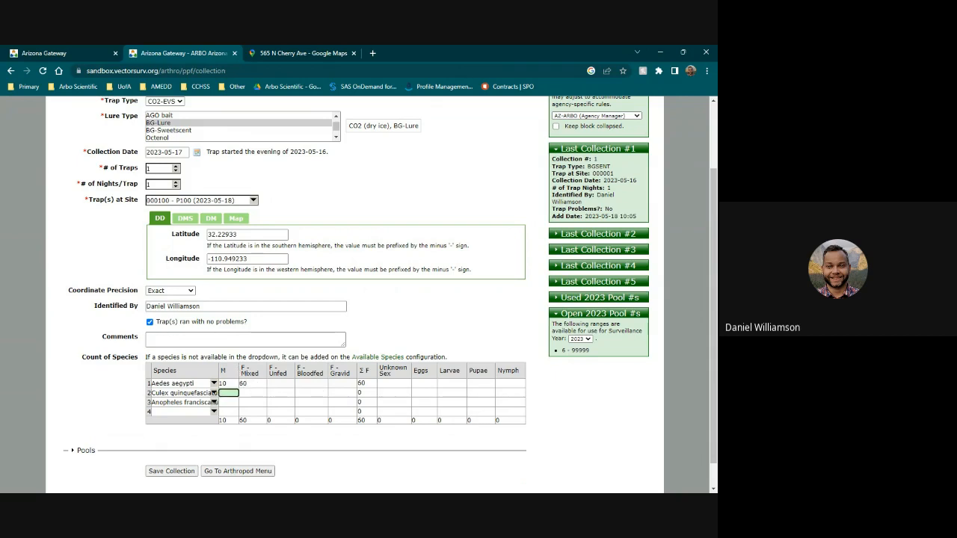
type("5")
key("Tab")
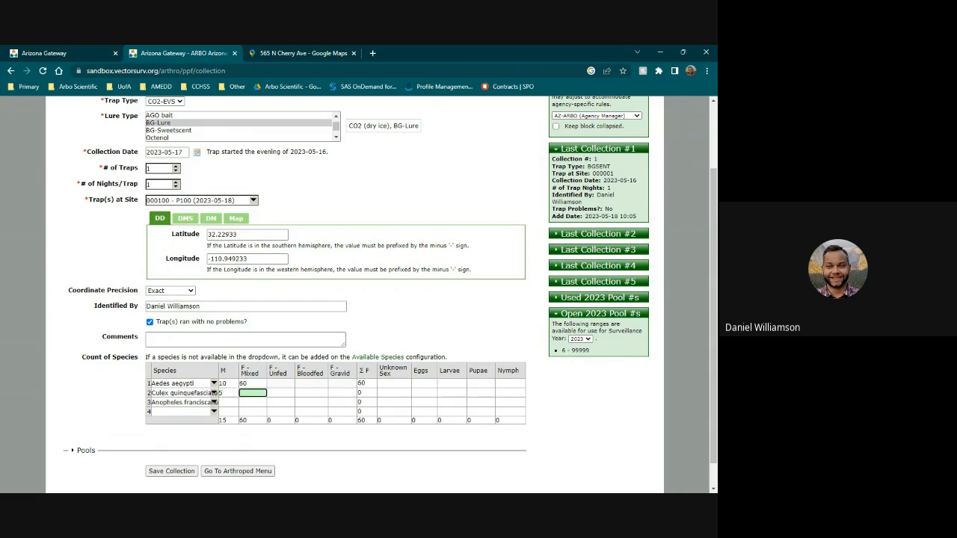
type("100")
- Enter 1 male and 1 mixed female for Anopheles franciscanus
left_click(228, 403)
type("1")
key("Tab")
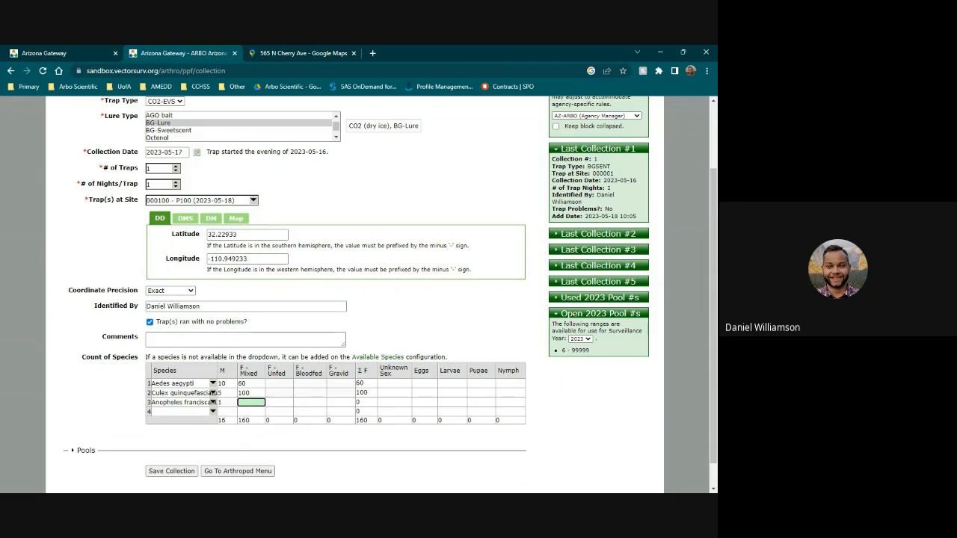
type("1")
key("Tab")
- Expand the Pools section and define pool number 6 as Aedes aegypti with condition Females - Mixed
left_click(73, 451)
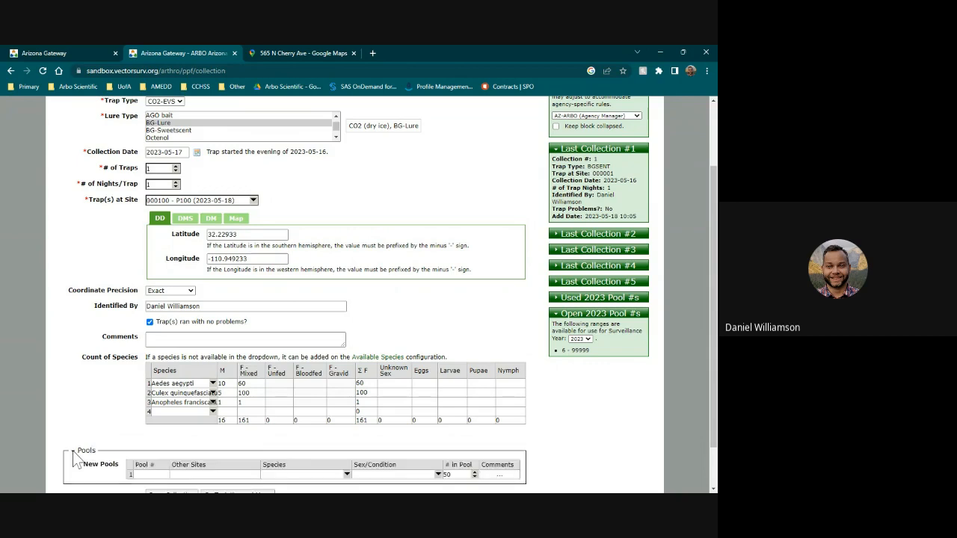
scroll(97, 396, "down", 1)
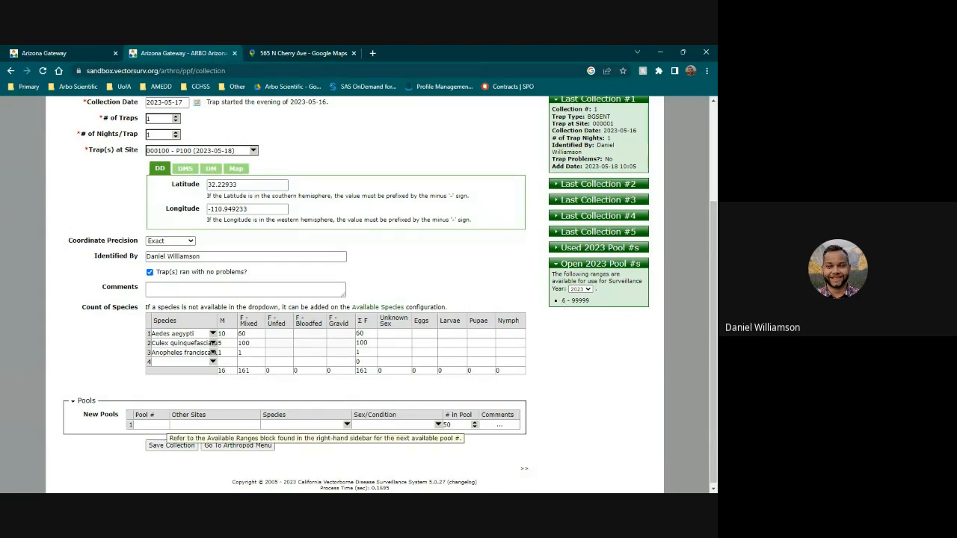
left_click(152, 424)
type("6")
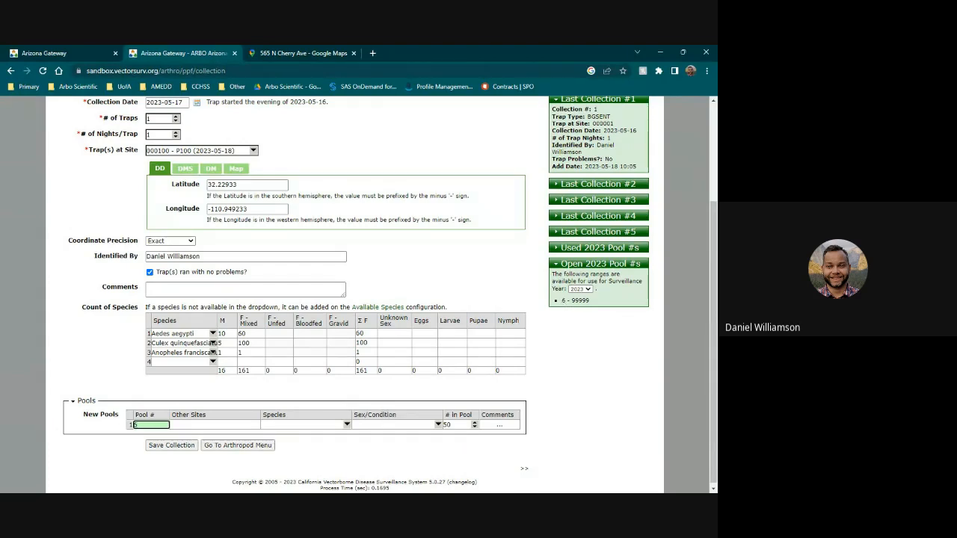
left_click(321, 425)
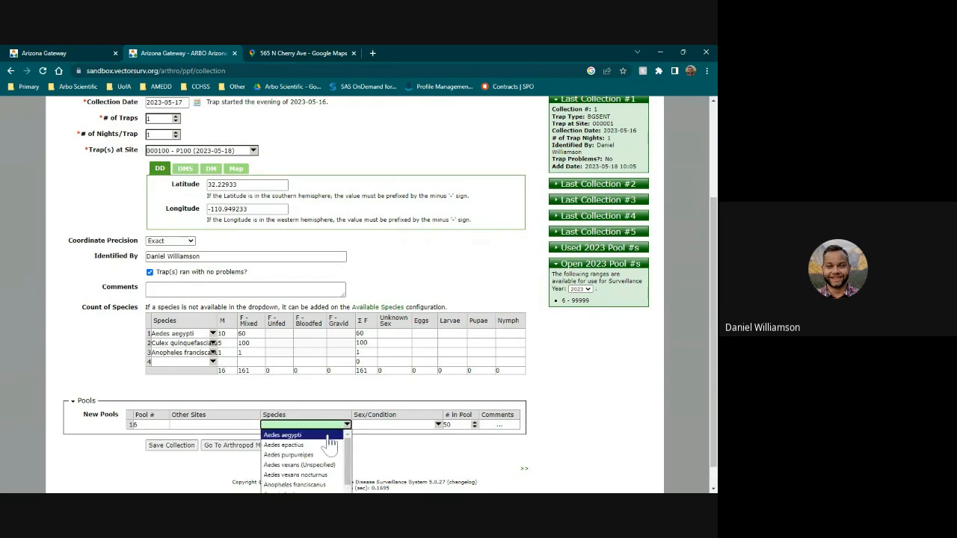
left_click(329, 437)
left_click(438, 425)
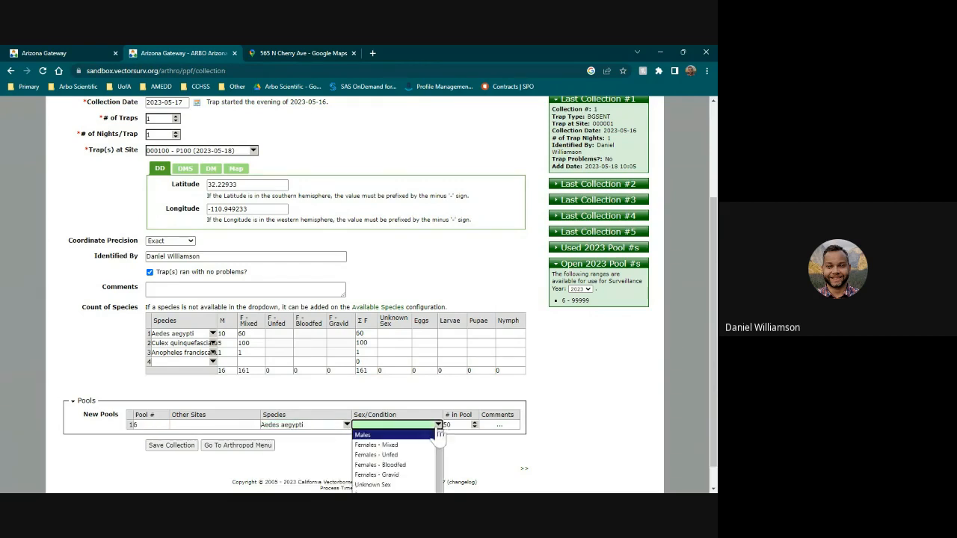
left_click(412, 445)
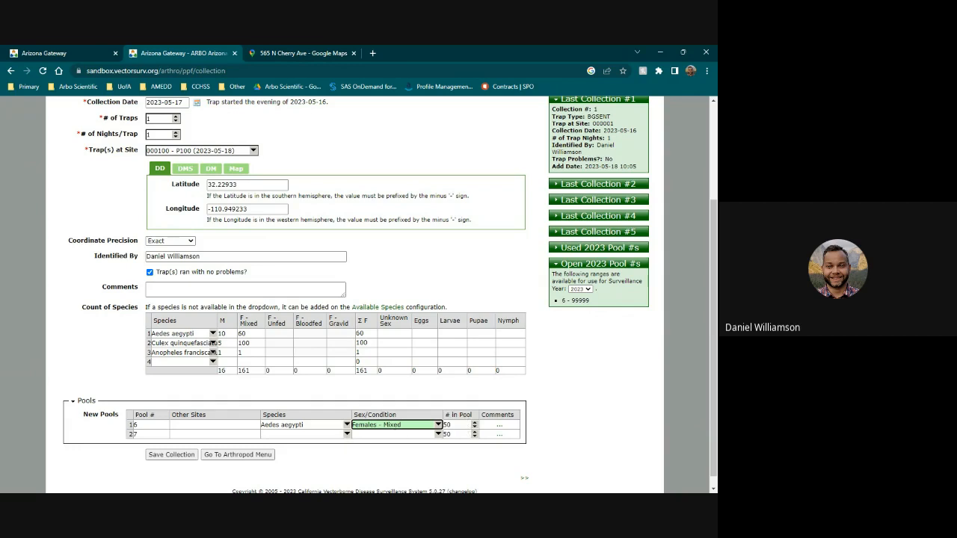
- Fill the second pool row with Aedes aegypti, Females - Mixed, and 10 specimens in the pool
left_click(347, 434)
left_click(333, 445)
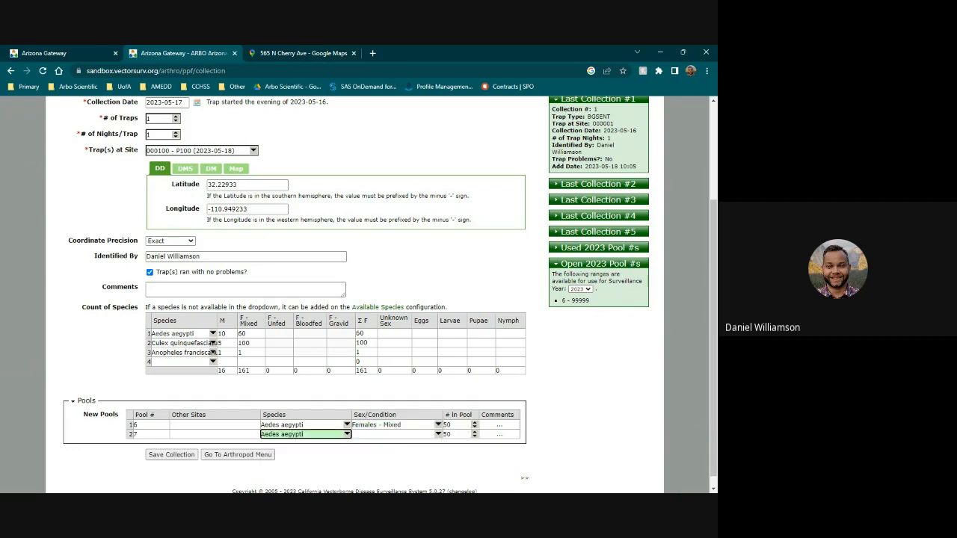
left_click(438, 434)
left_click(389, 455)
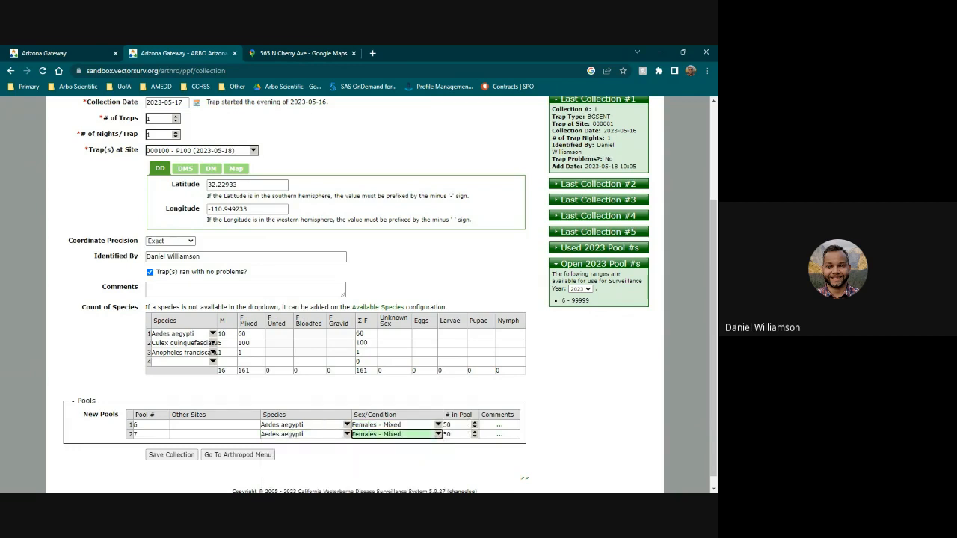
key("Tab")
type("10")
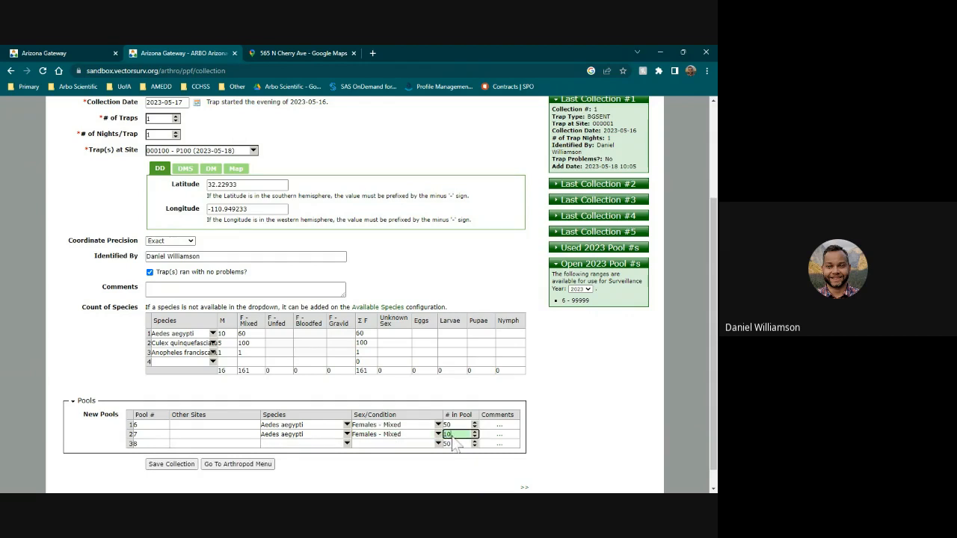
- Fill the third pool row with Culex quinquefasciatus and condition Females - Mixed
left_click(346, 444)
scroll(366, 458, "down", 1)
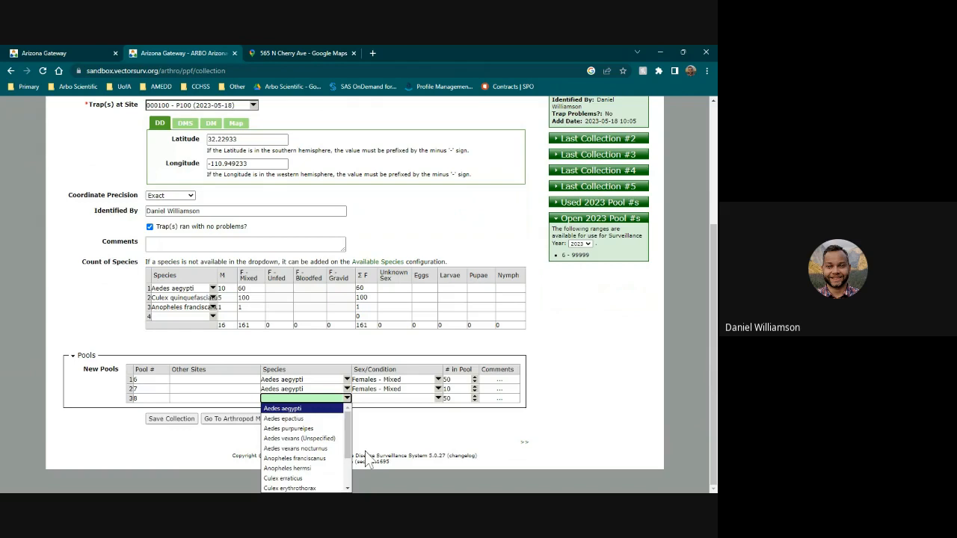
scroll(306, 448, "down", 1)
left_click(295, 483)
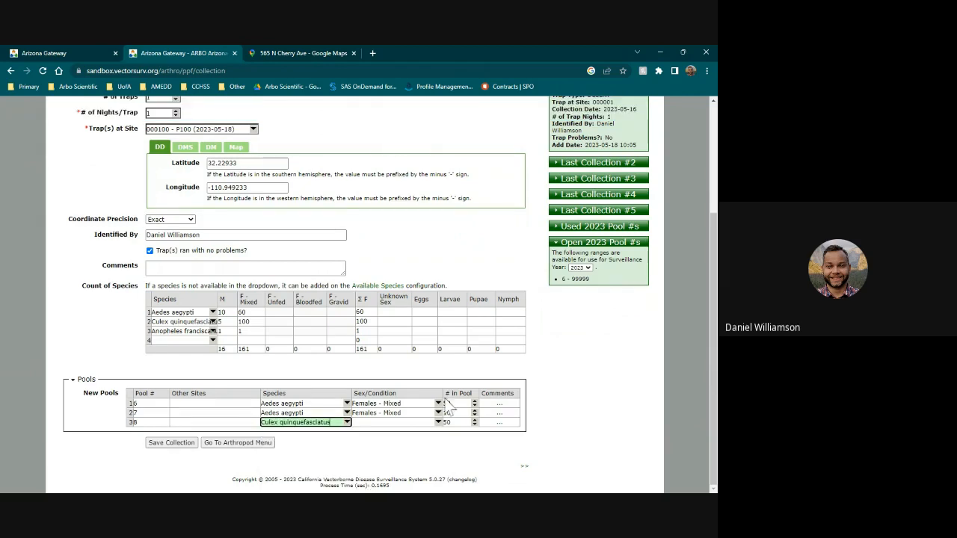
left_click(438, 422)
left_click(397, 442)
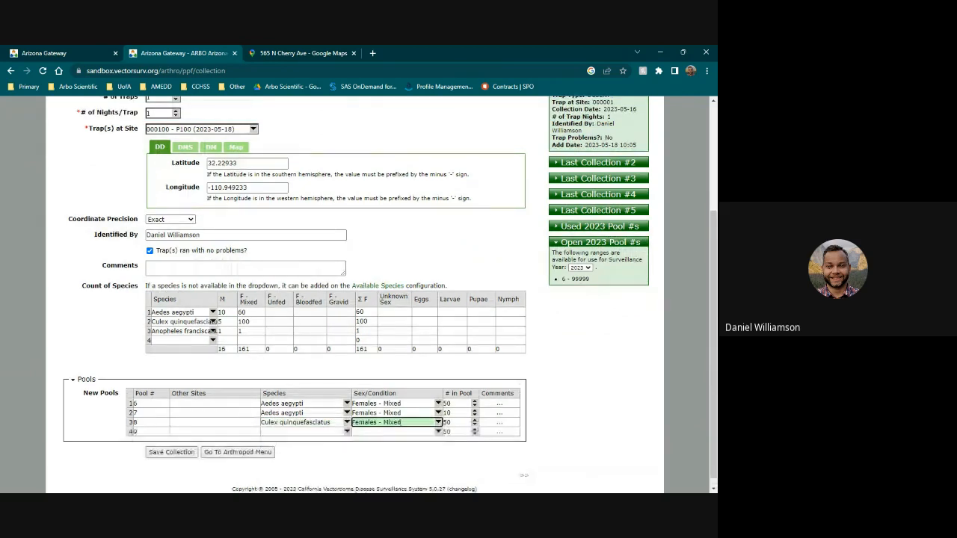
- Fill the fourth pool row with Culex quinquefasciatus and Females - Mixed, and save the collection
left_click(347, 432)
scroll(347, 449, "down", 2)
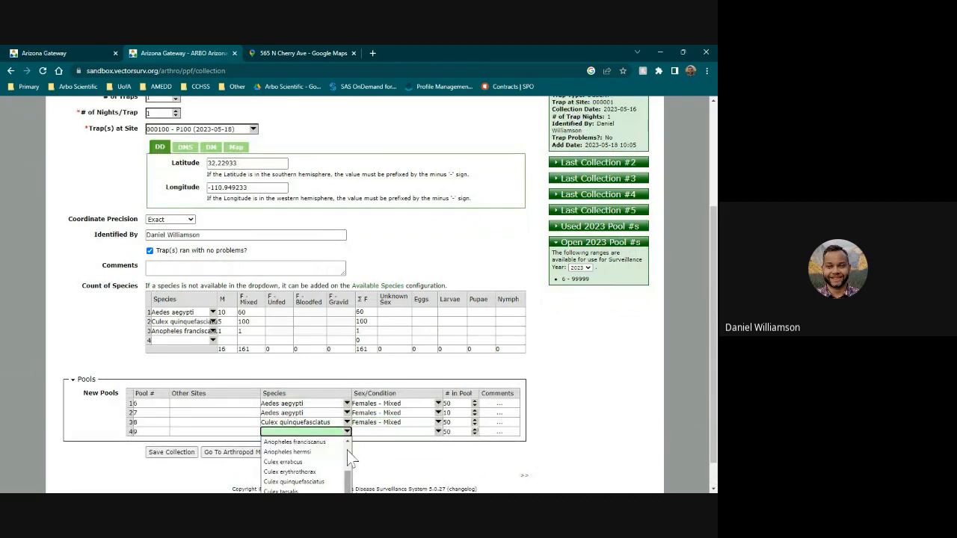
left_click(327, 484)
left_click(438, 433)
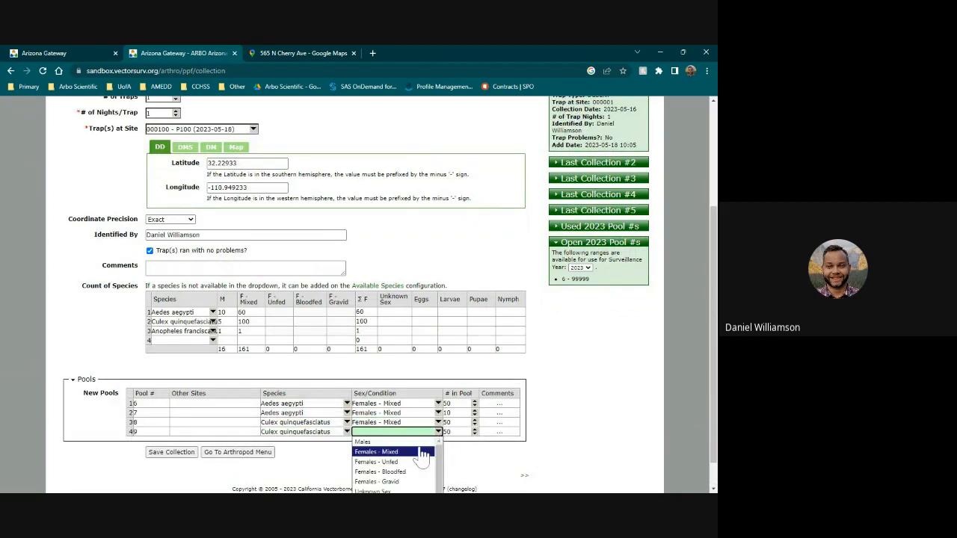
left_click(422, 452)
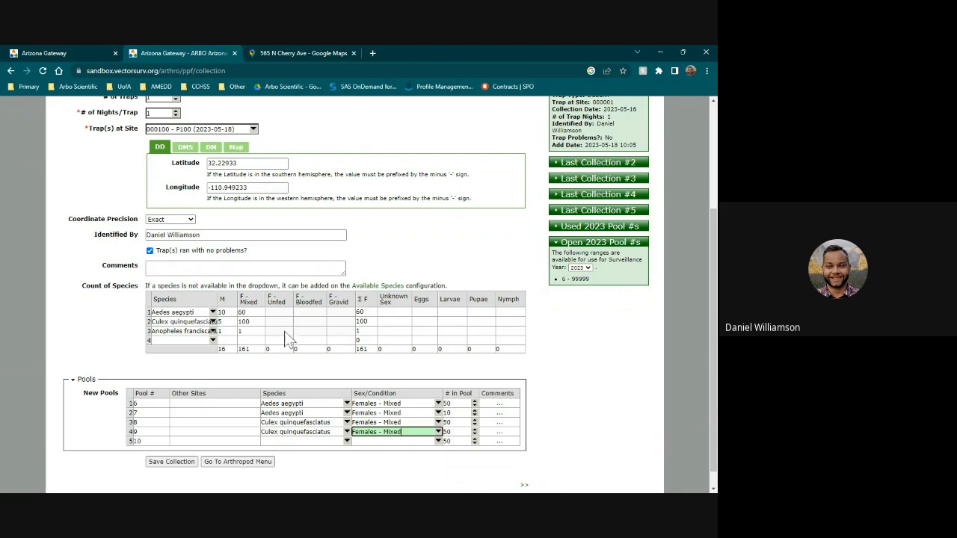
left_click(167, 465)
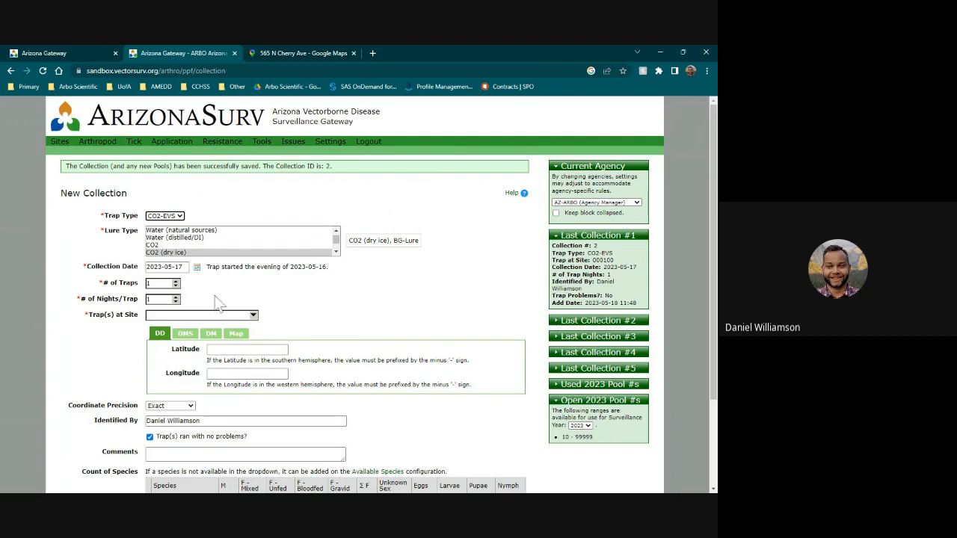
- Choose 000101 - P101 as the trap site for the next new collection
left_click(254, 317)
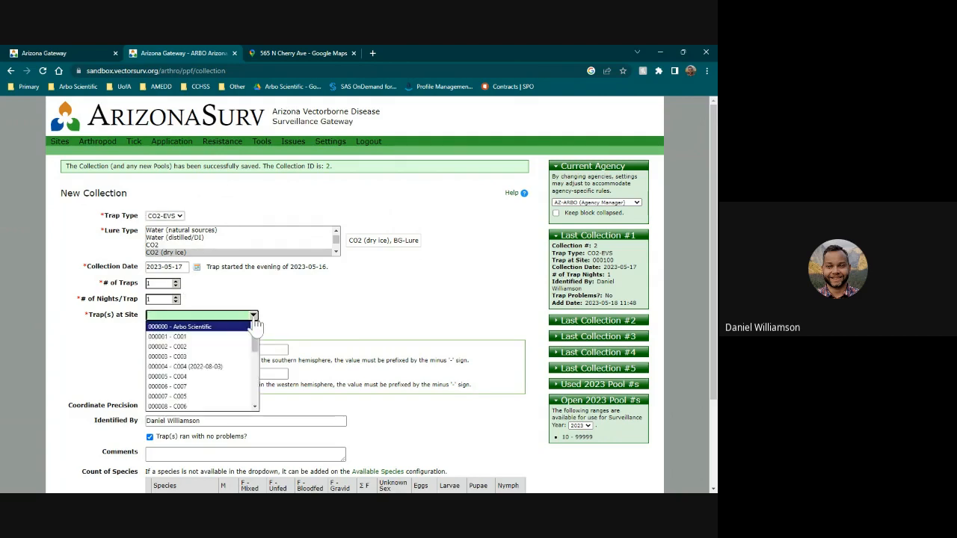
scroll(224, 367, "down", 5)
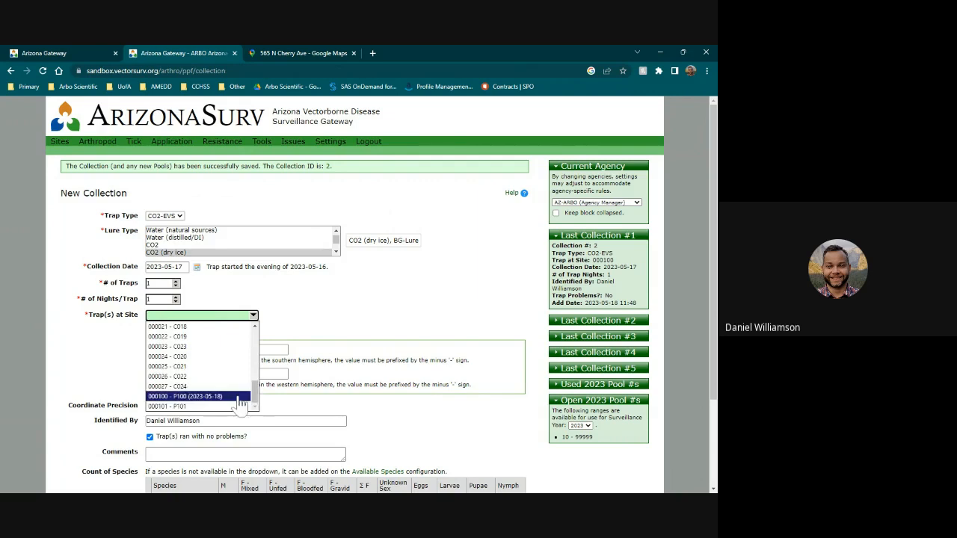
left_click(187, 408)
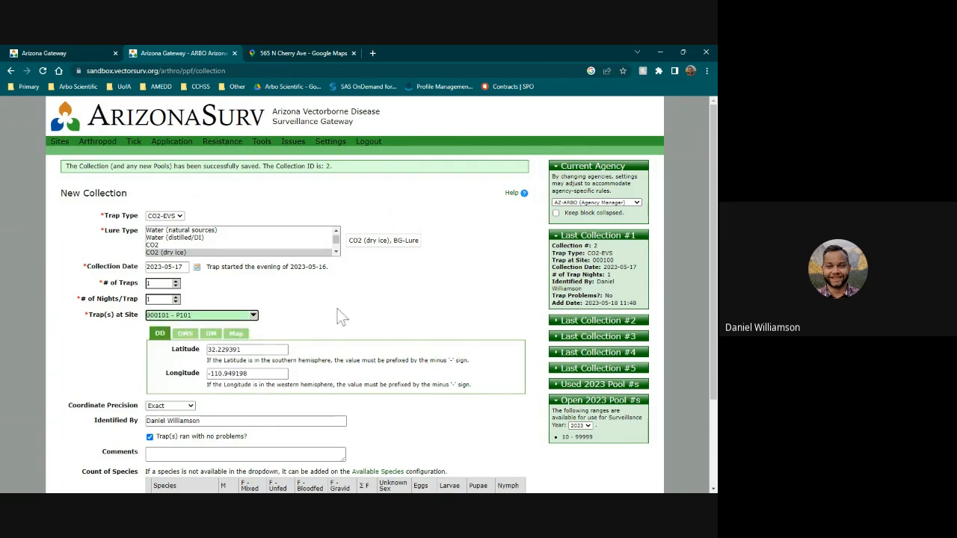
- Record Culex tarsalis in the first species count row with 3 mixed females
scroll(340, 310, "down", 1)
scroll(340, 307, "down", 2)
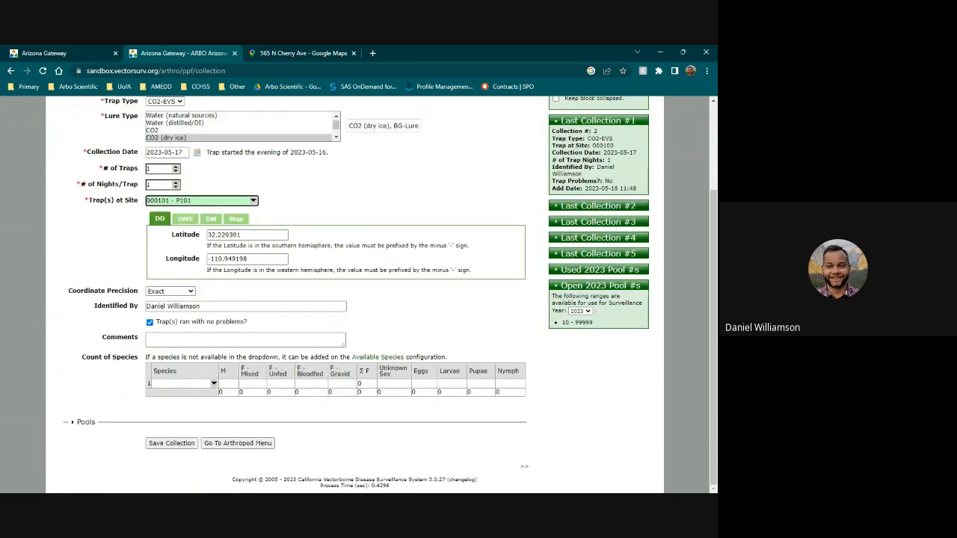
left_click(213, 385)
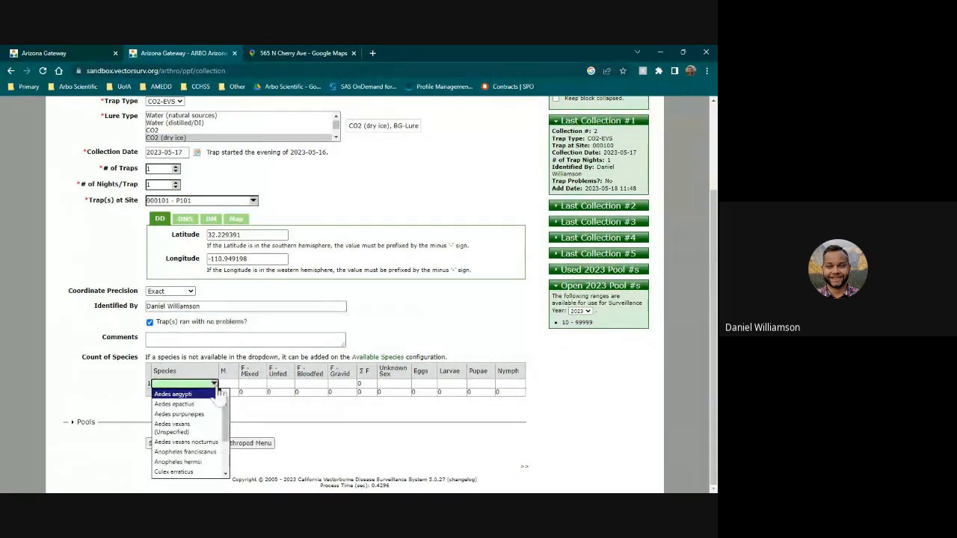
left_click_drag(228, 433, 228, 447)
left_click(187, 474)
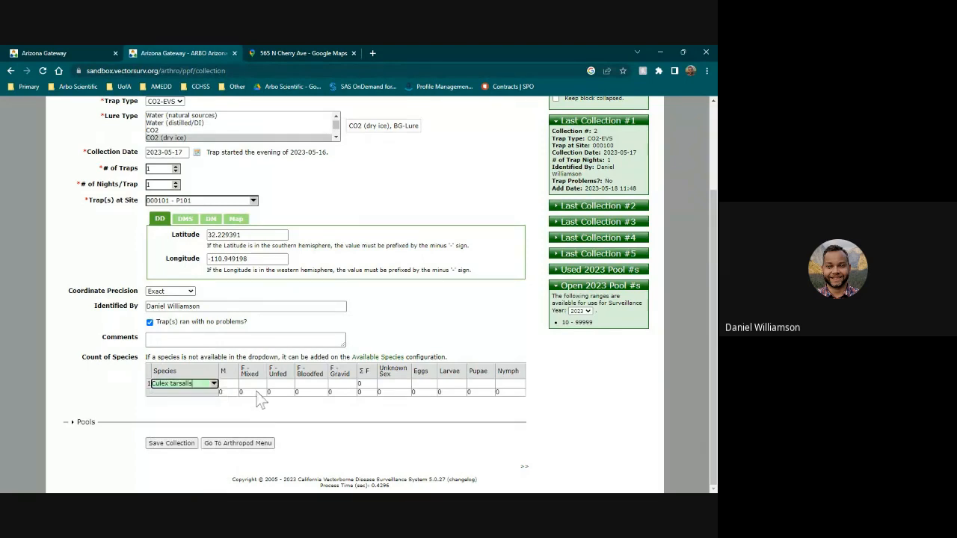
left_click(253, 384)
type("3")
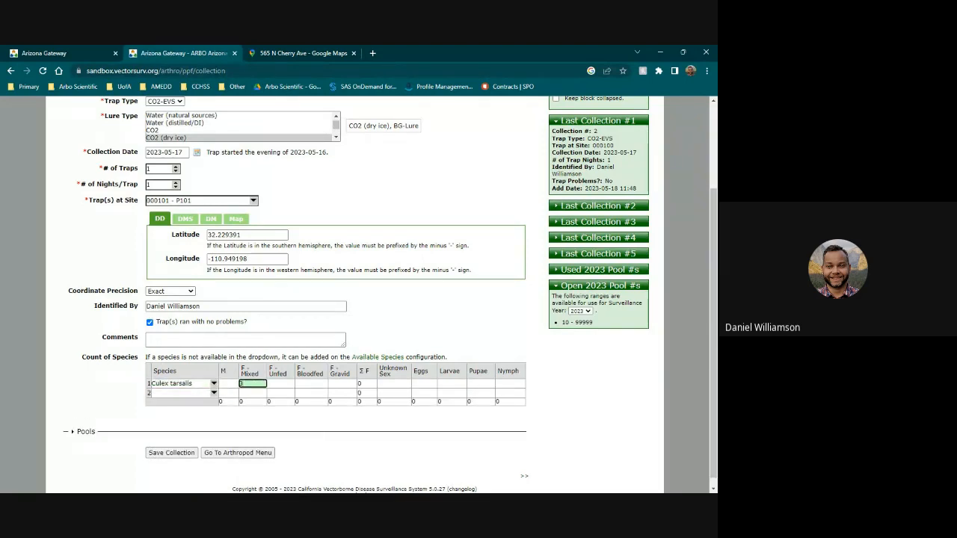
left_click(380, 435)
- Record Psorophora columbiae in the second species count row with 1 mixed female
left_click(214, 392)
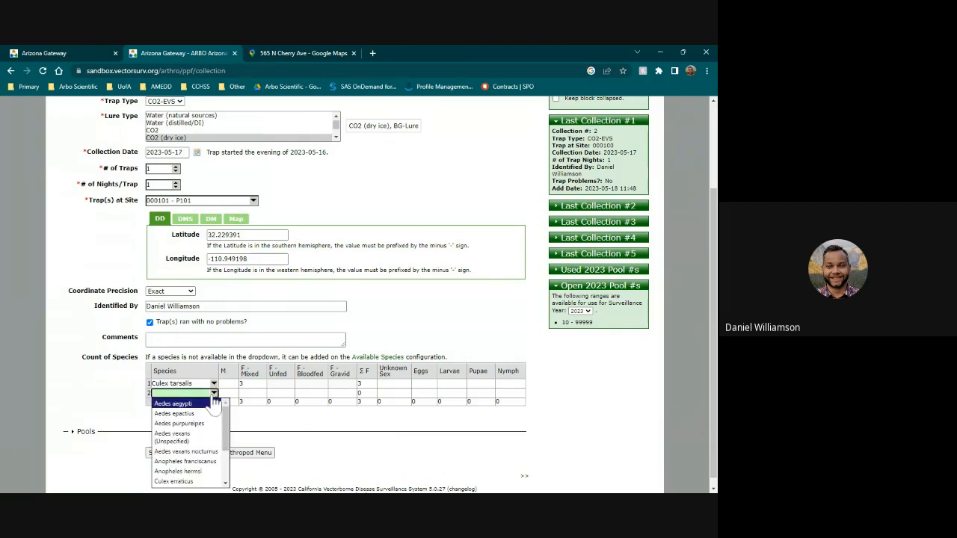
scroll(191, 442, "down", 3)
left_click(196, 464)
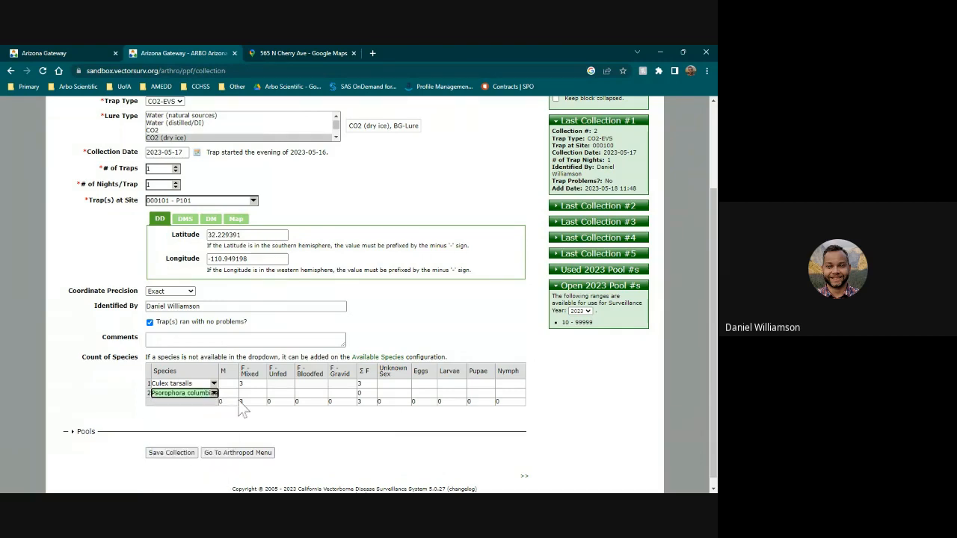
left_click(252, 393)
type("1")
left_click(422, 449)
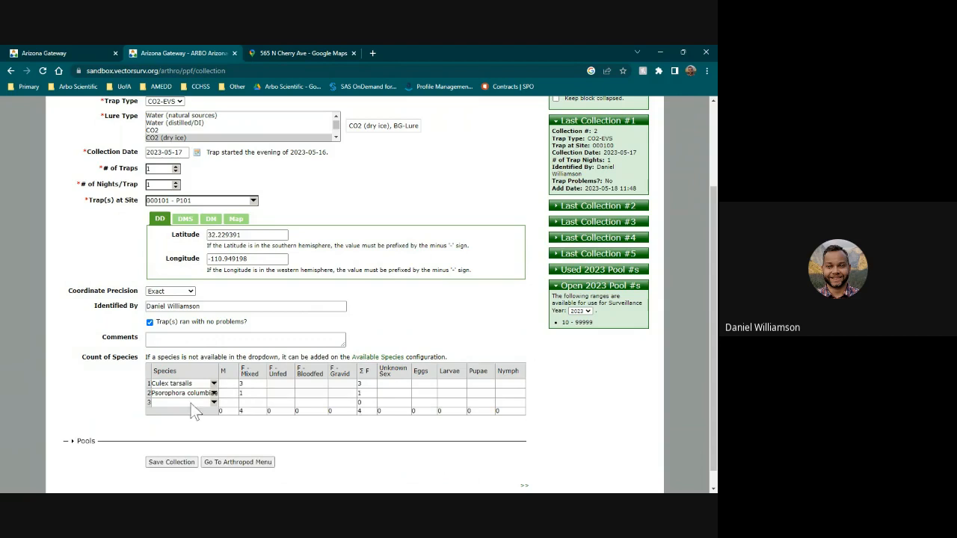
- Add new pool number 10 to the collection with species Culex tarsalis and condition Females - Mixed
left_click(75, 441)
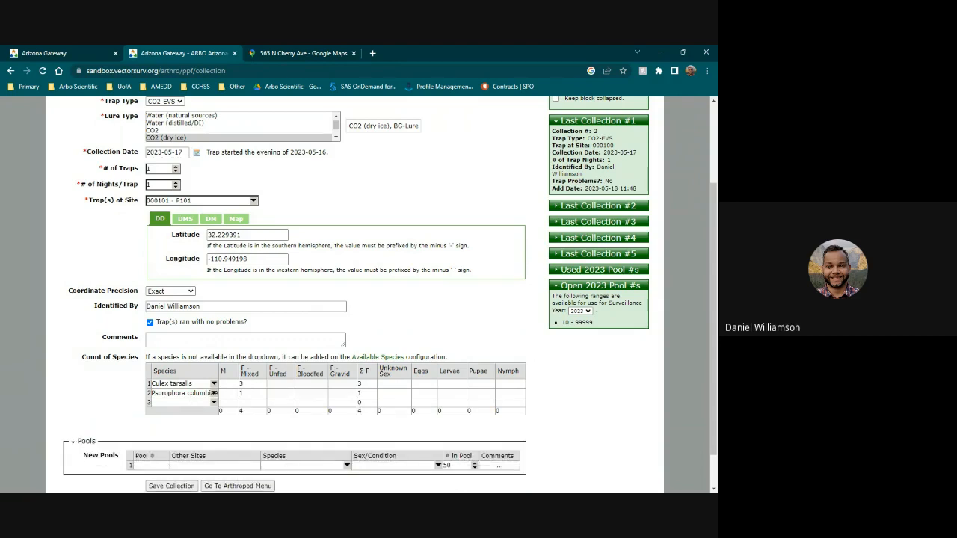
left_click(149, 465)
type("10")
left_click(345, 466)
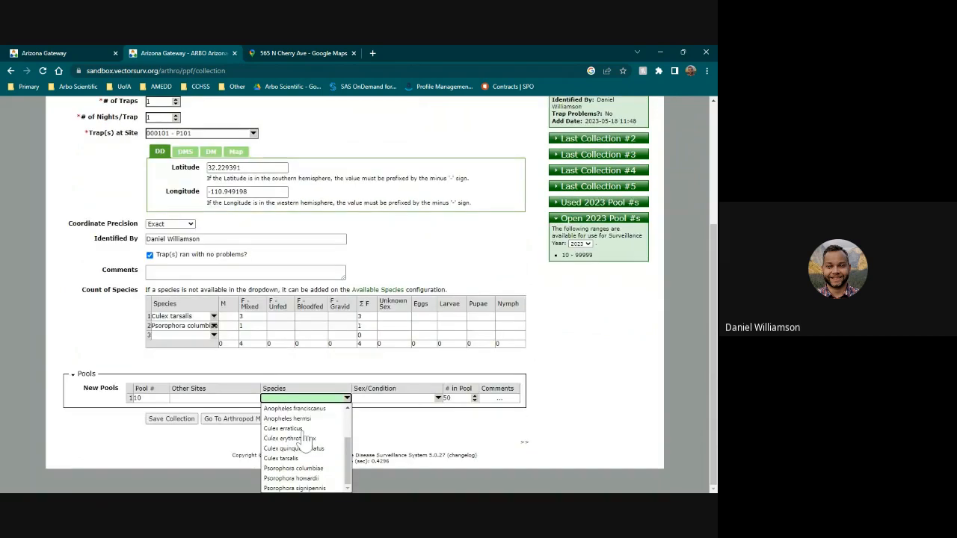
left_click(299, 459)
left_click(395, 423)
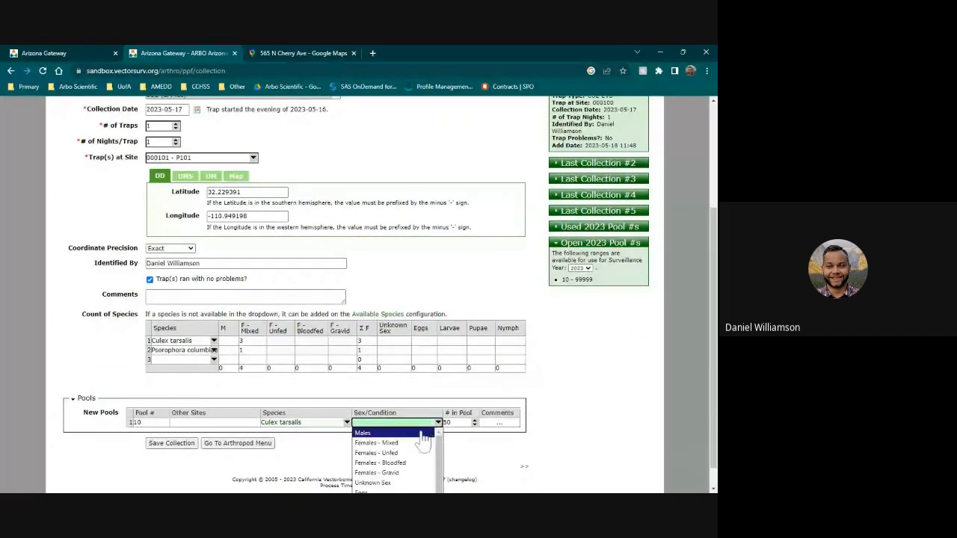
left_click(382, 440)
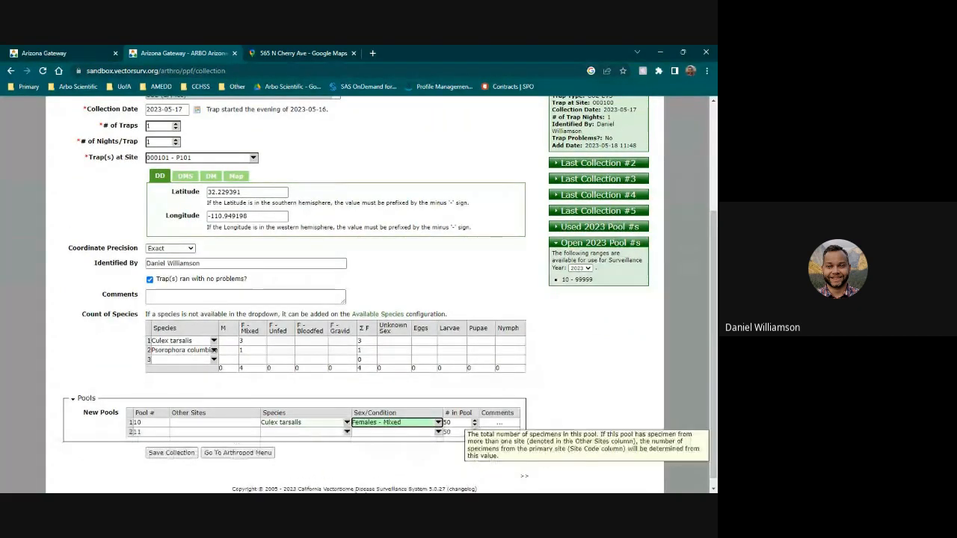
- Set the number of specimens in the Culex tarsalis pool to 3 and save the collection
left_click_drag(457, 423, 440, 422)
type("3")
left_click(461, 451)
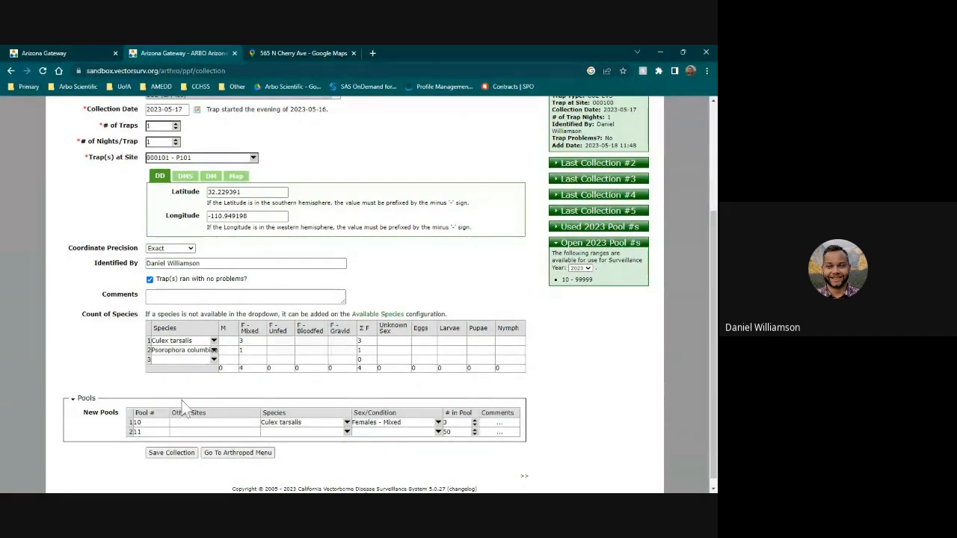
left_click(154, 453)
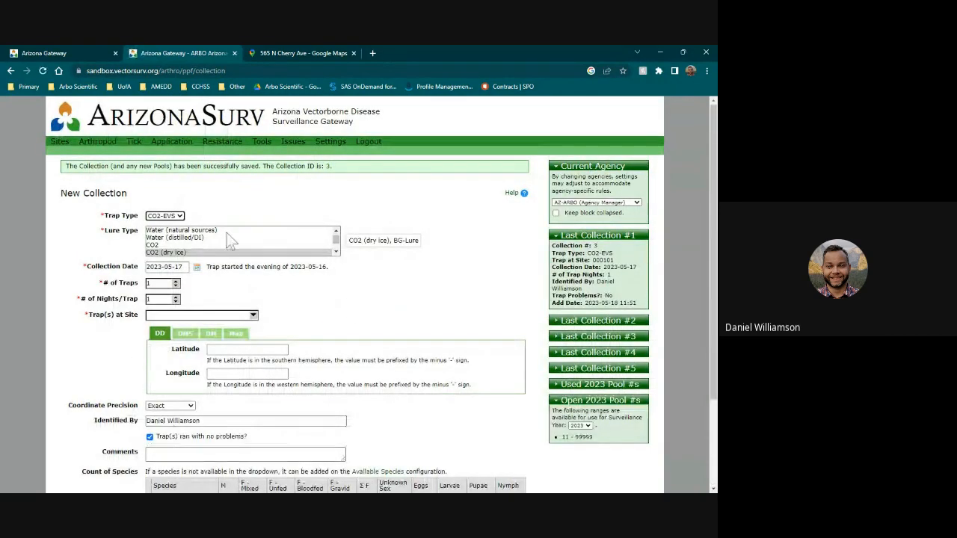
- Create a new pool submission to the ADHS lab with pools 6 and 7 marked for CDZ
mouse_move(99, 144)
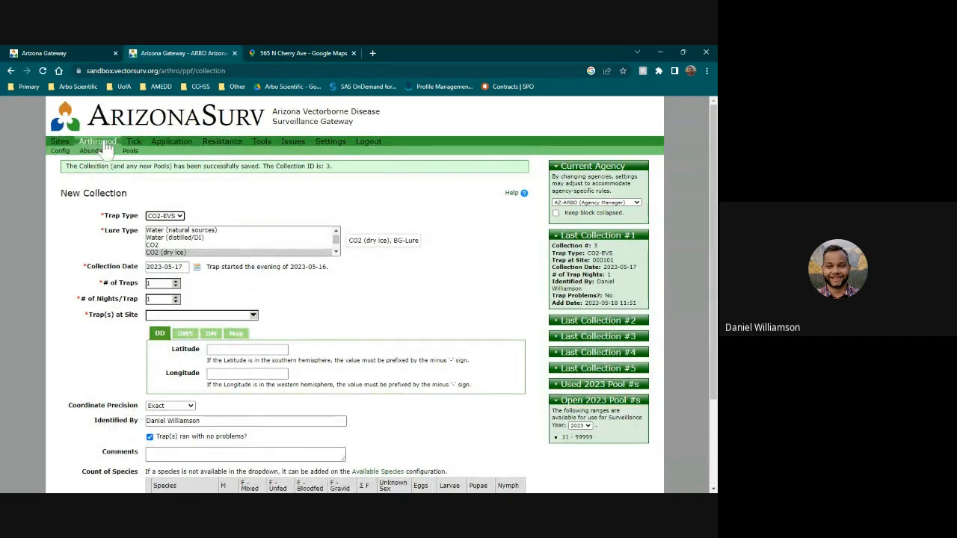
left_click(131, 152)
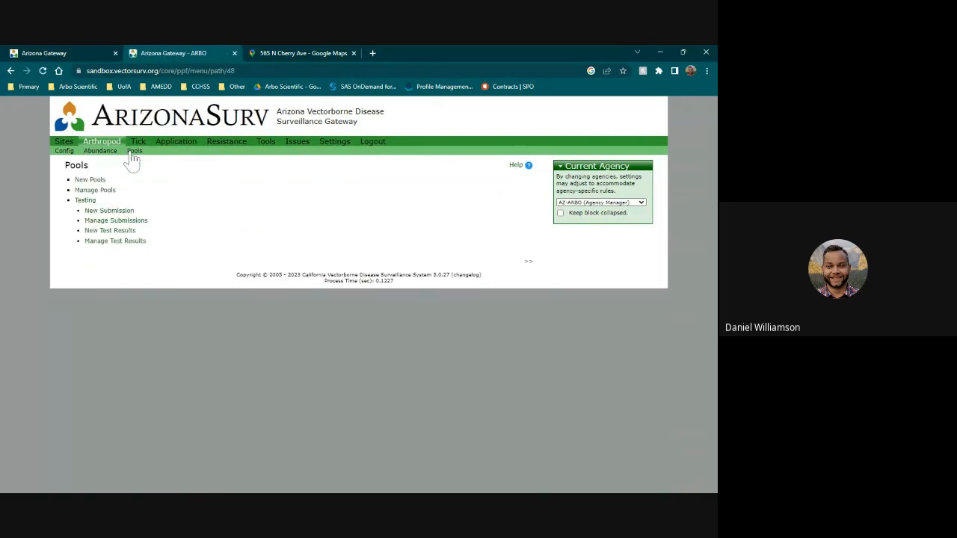
left_click(111, 212)
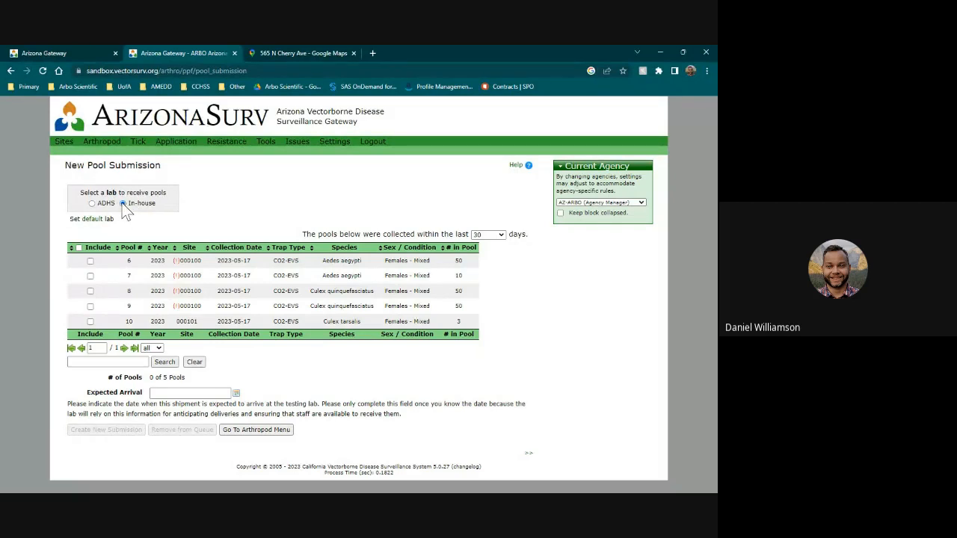
left_click(92, 203)
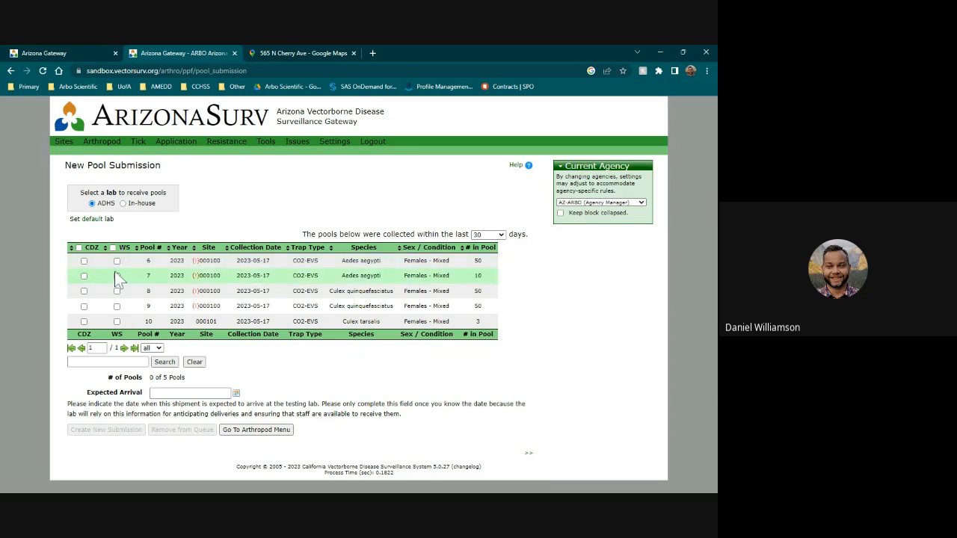
left_click(84, 261)
left_click(84, 276)
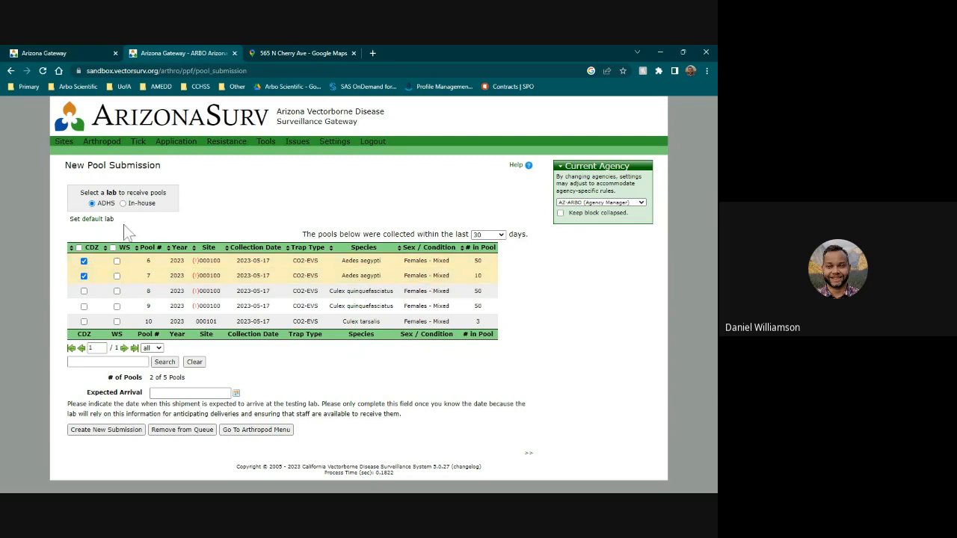
left_click(110, 433)
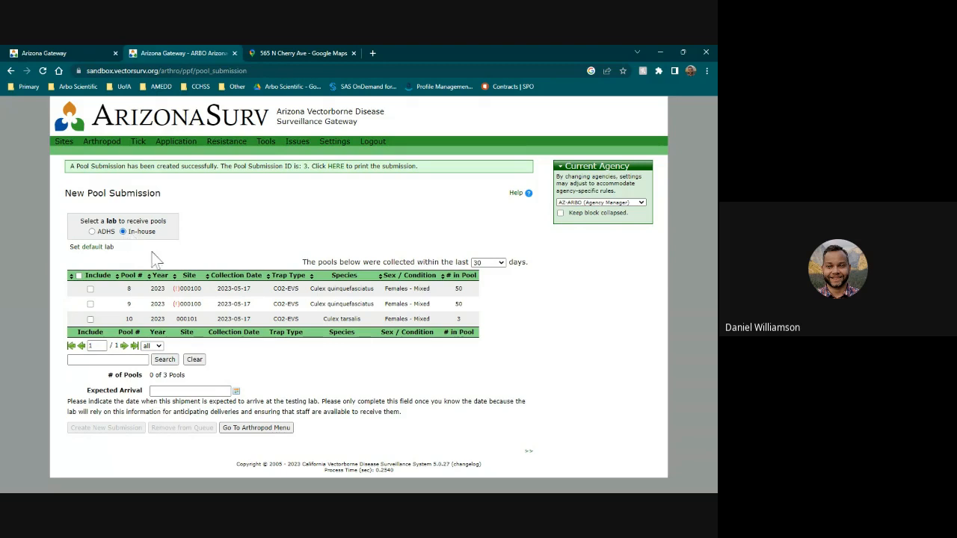
left_click(91, 288)
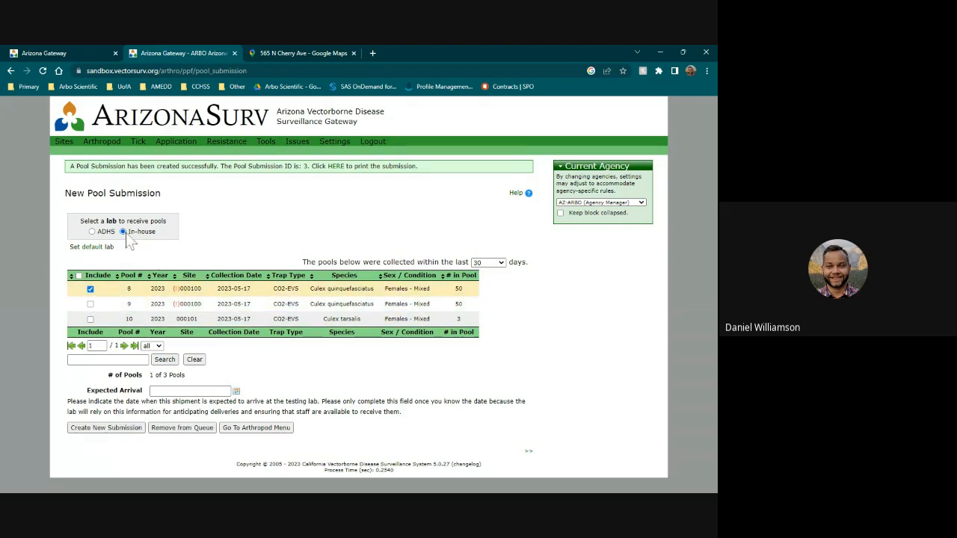
left_click(91, 303)
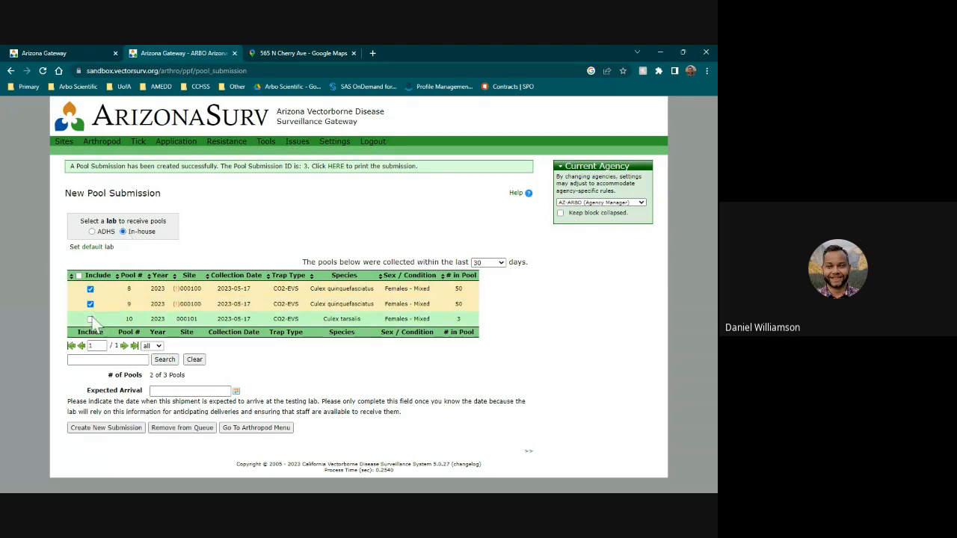
left_click(91, 319)
left_click(92, 231)
left_click(406, 135)
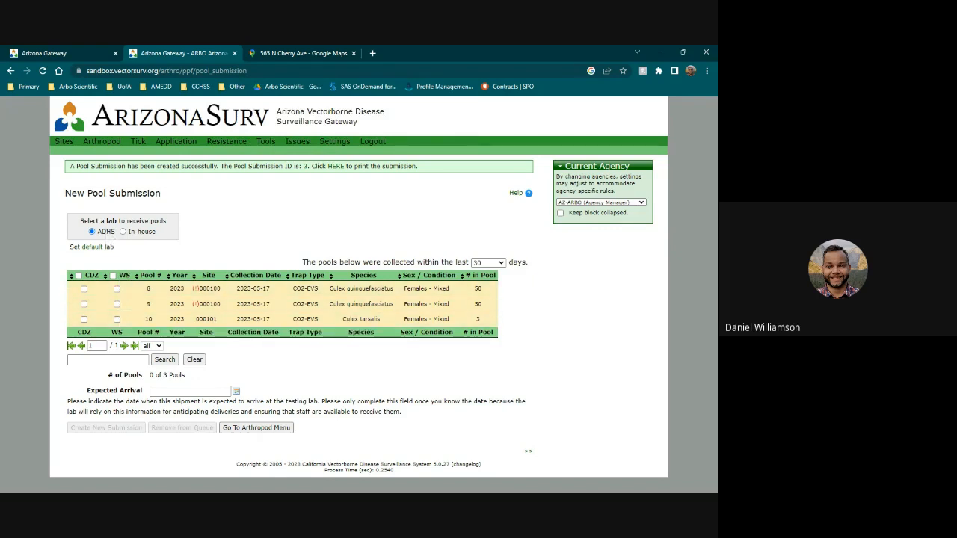
left_click(124, 232)
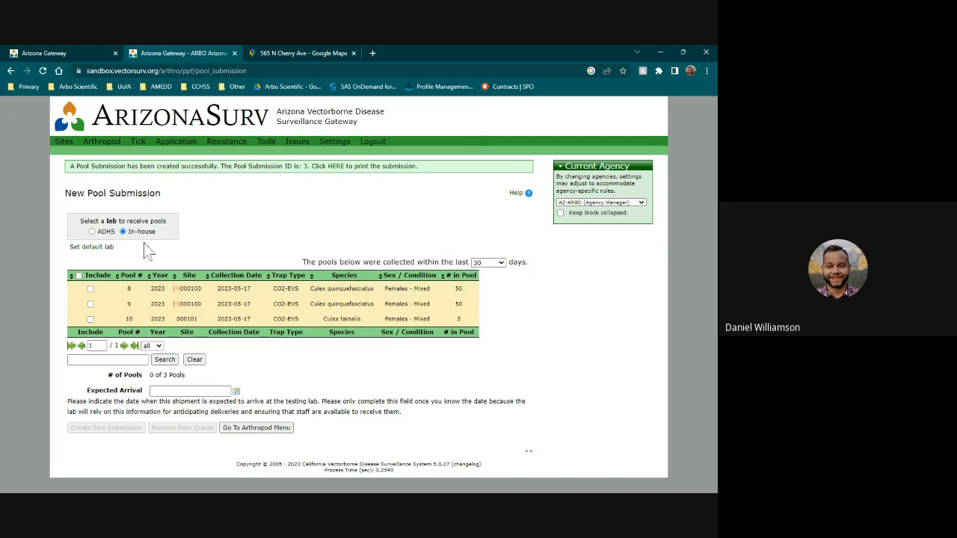
- Create an in-house pool submission that includes pools 8, 9 and 10
left_click(90, 289)
left_click(90, 304)
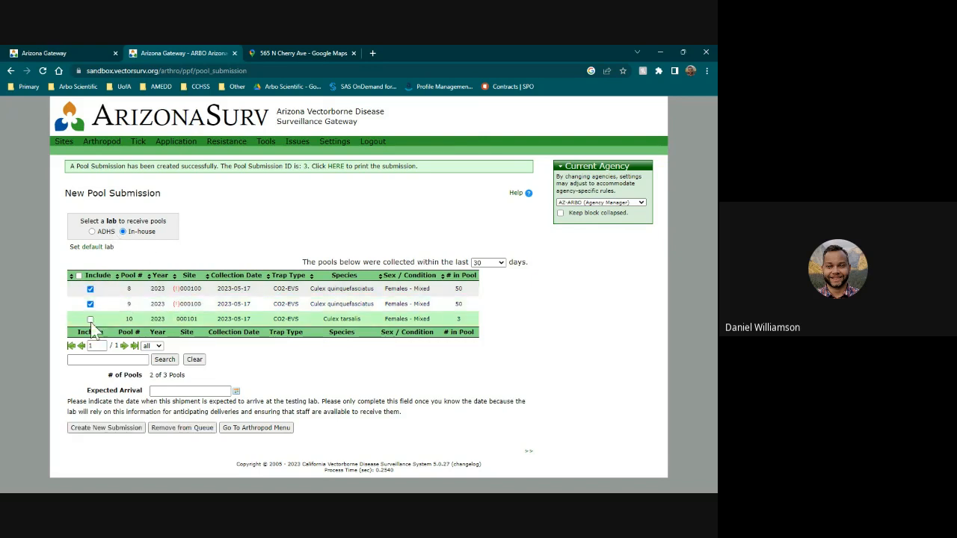
left_click(90, 319)
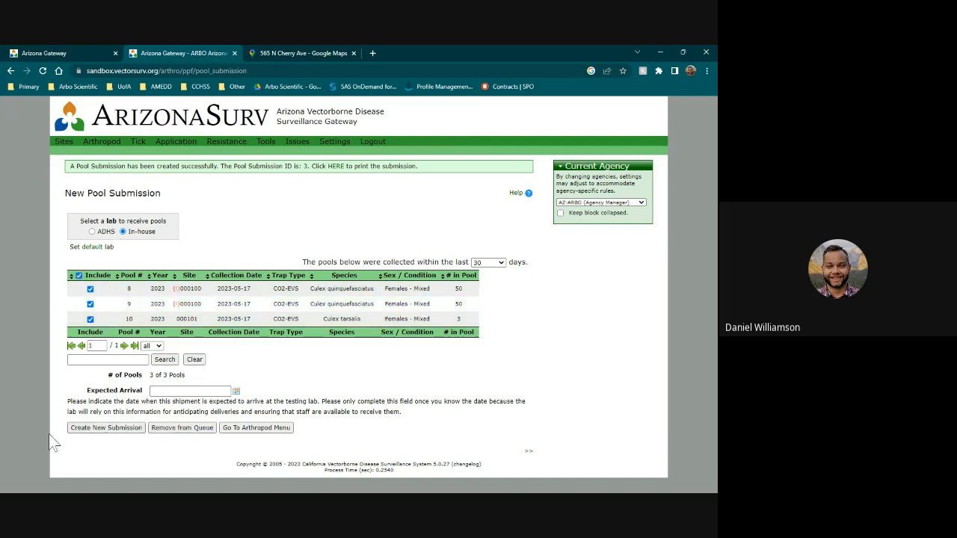
left_click(90, 431)
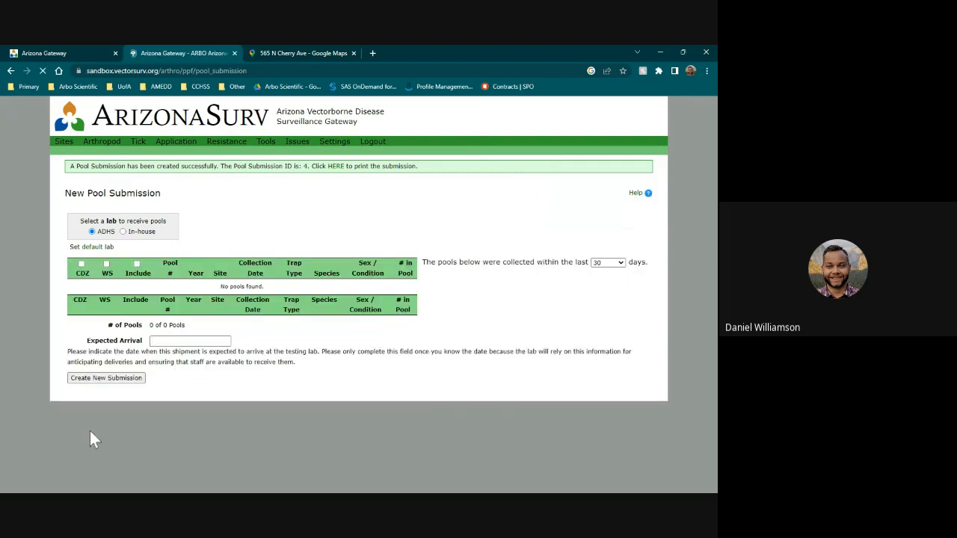
- Go to the arthropod pools' new test results and open the option to load the pools of a specific submission
mouse_move(115, 146)
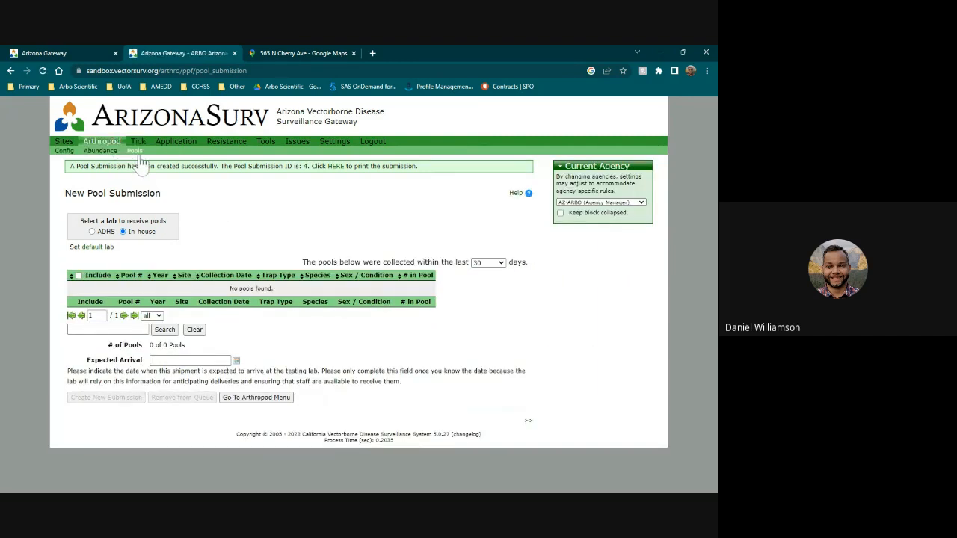
left_click(134, 152)
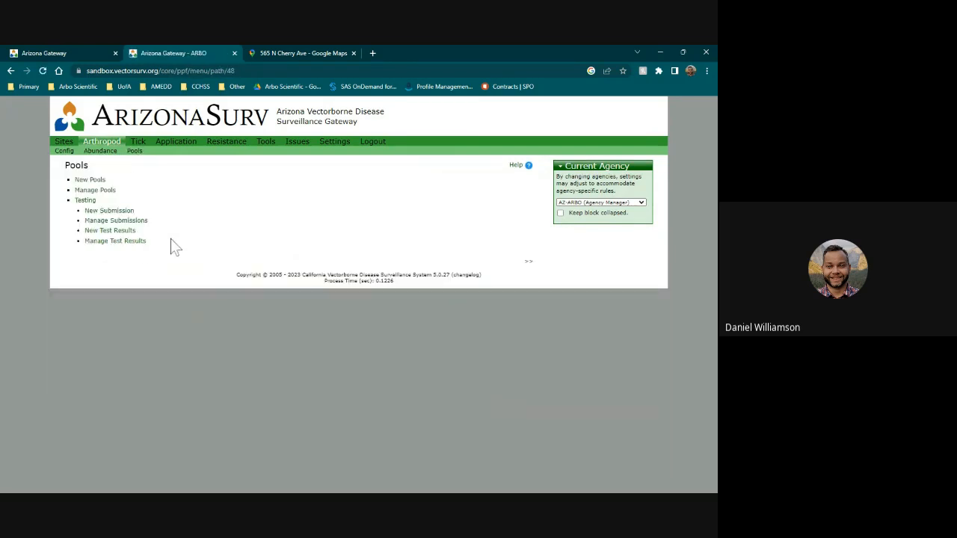
left_click(110, 230)
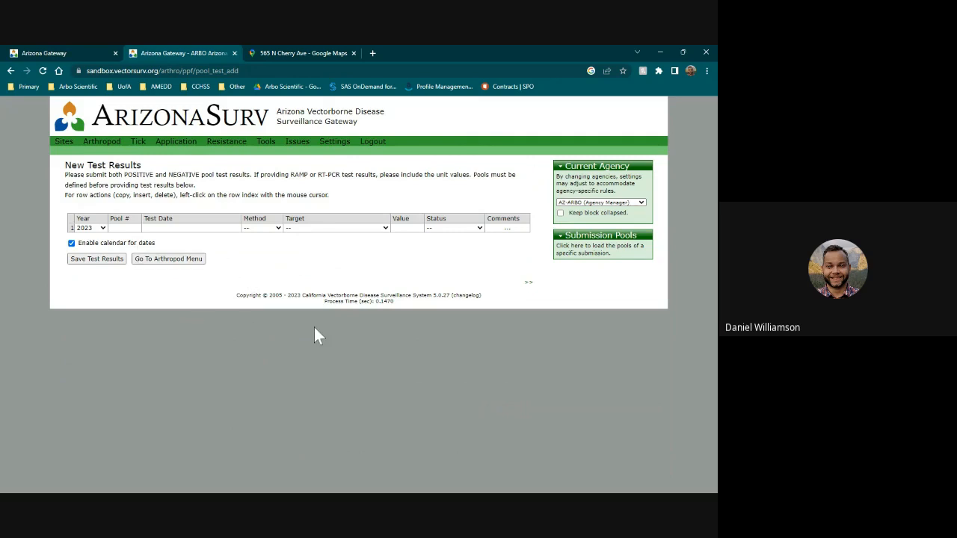
left_click(632, 253)
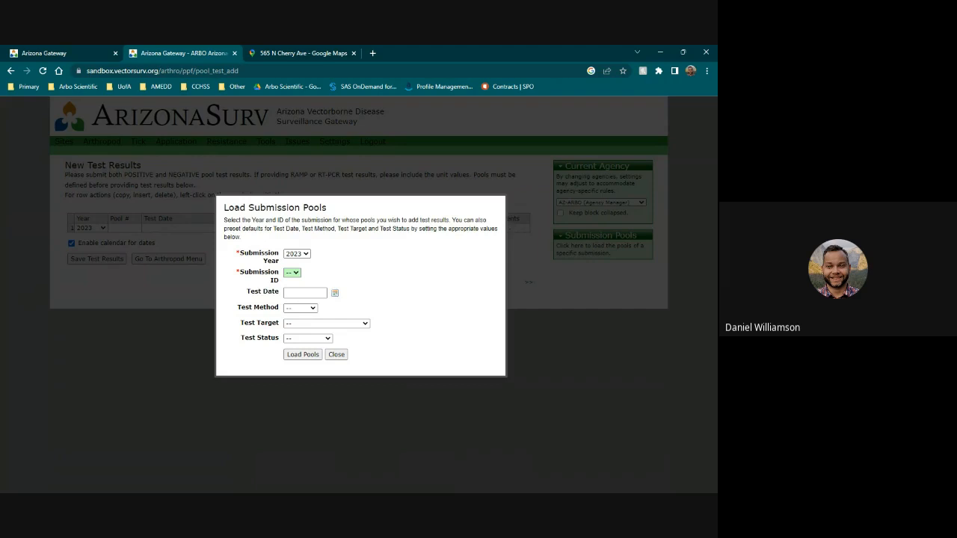
- Load submission 3's pools into the new test results with test date 2023-05-18, method RAMP, target WNV and status Negative
left_click(298, 282)
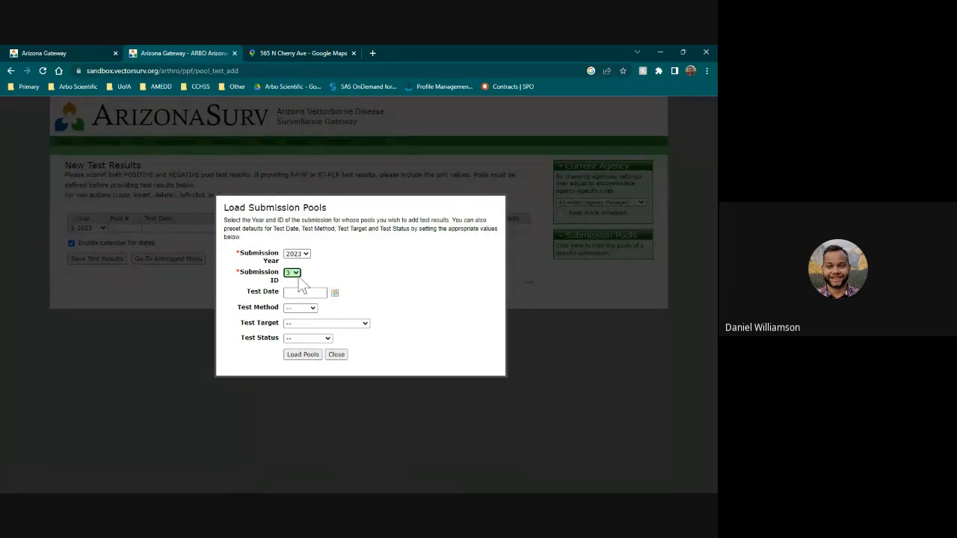
left_click(334, 293)
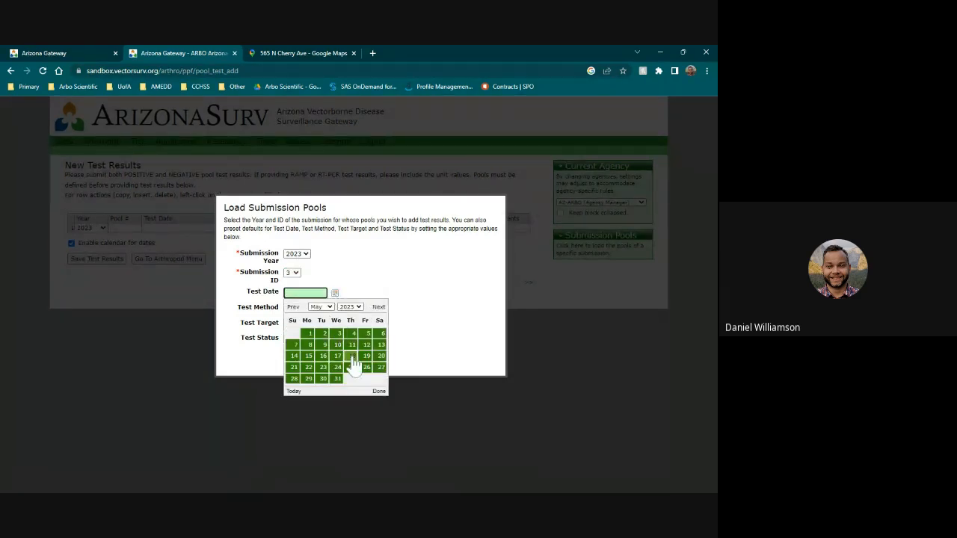
left_click(352, 357)
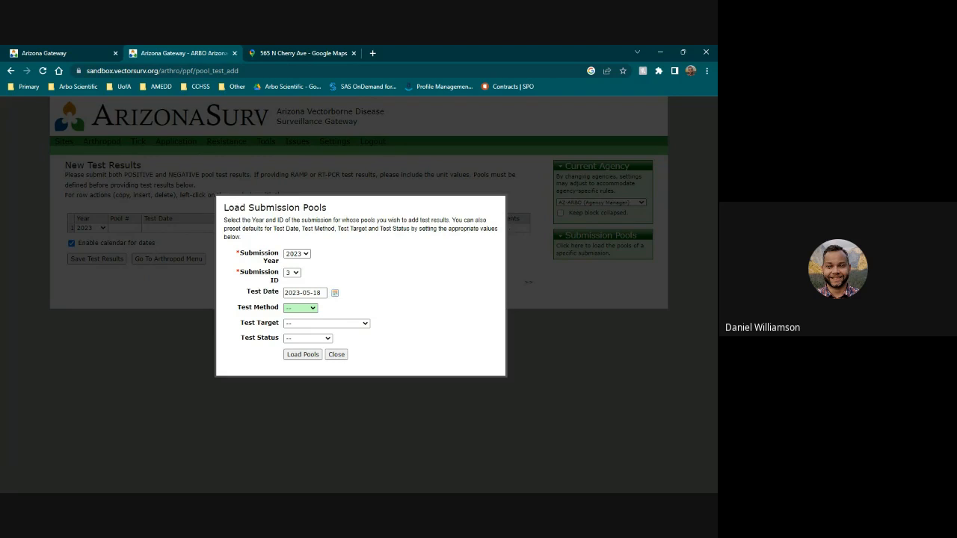
left_click(301, 329)
left_click(368, 324)
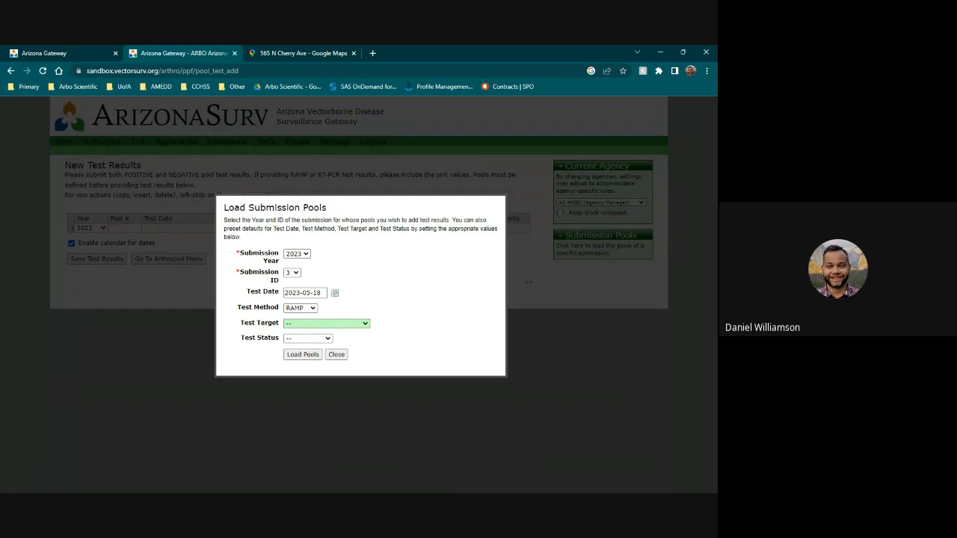
left_click(329, 339)
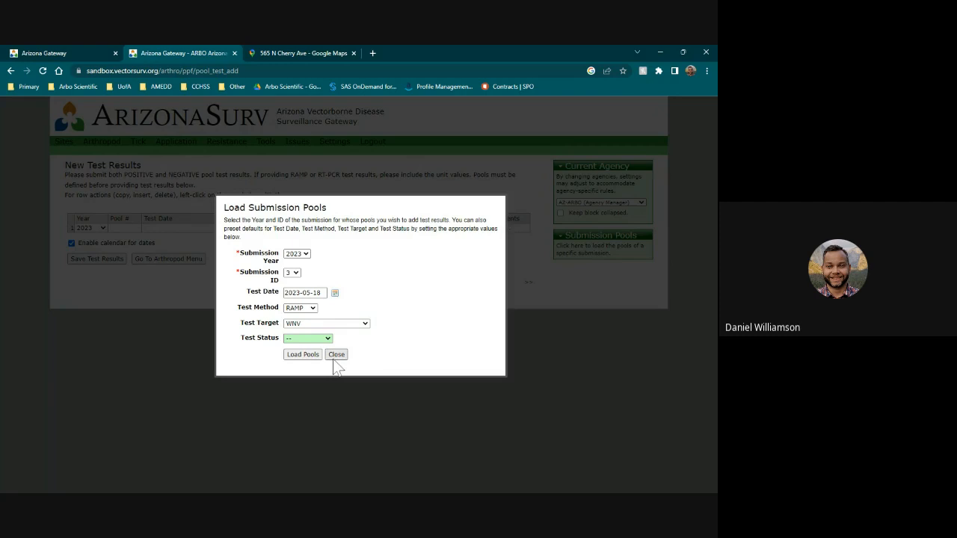
left_click(317, 359)
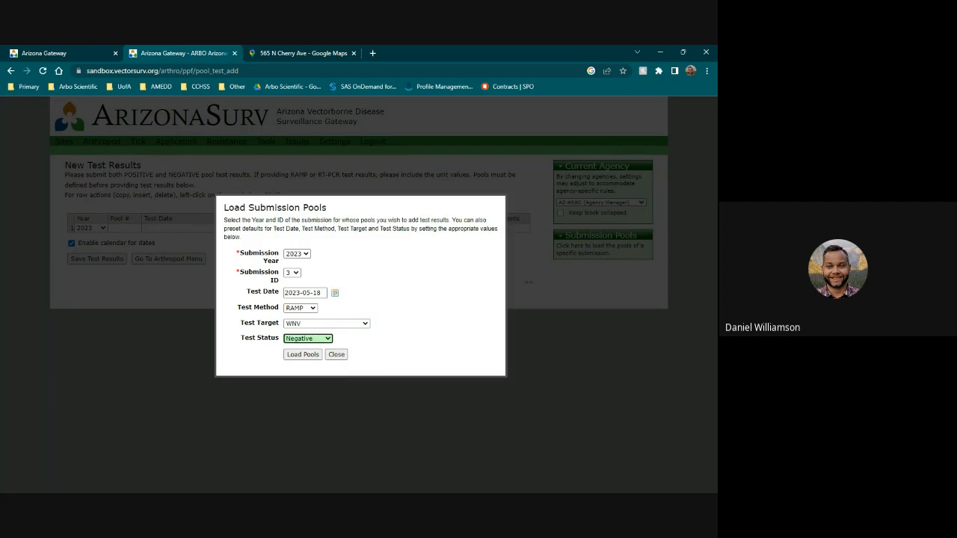
left_click(314, 356)
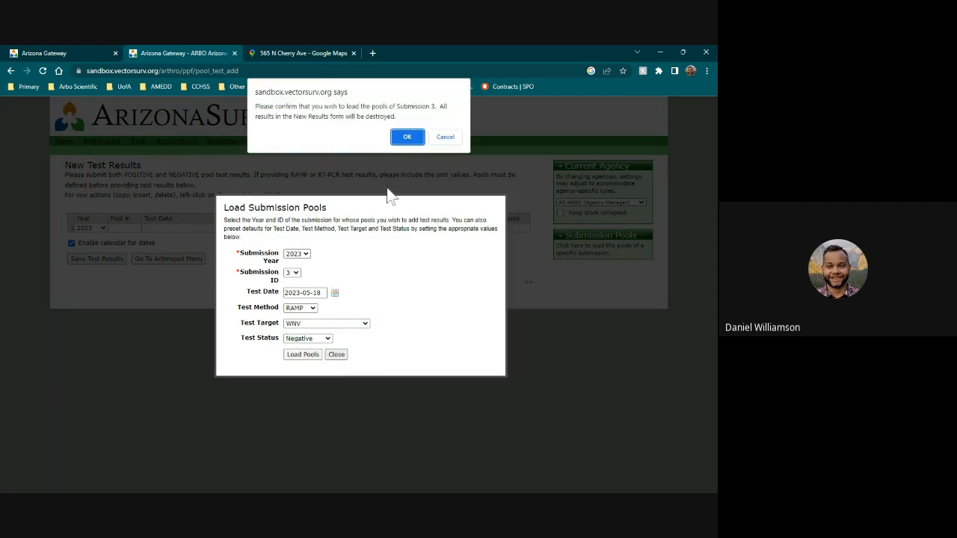
left_click(407, 137)
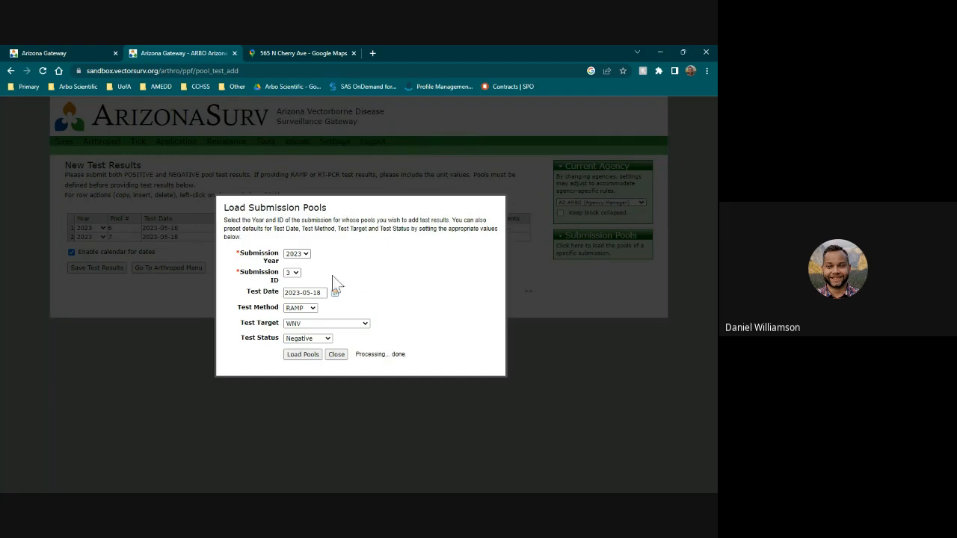
left_click(339, 355)
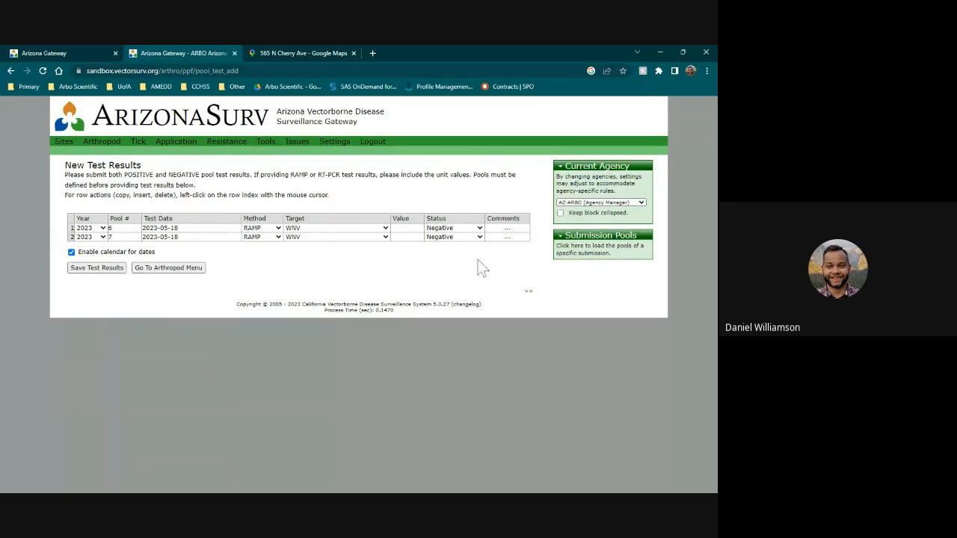
- Set the pool loading options to submission 4, test date 2023-05-18, method RAMP, target WNV and status Negative
left_click(593, 260)
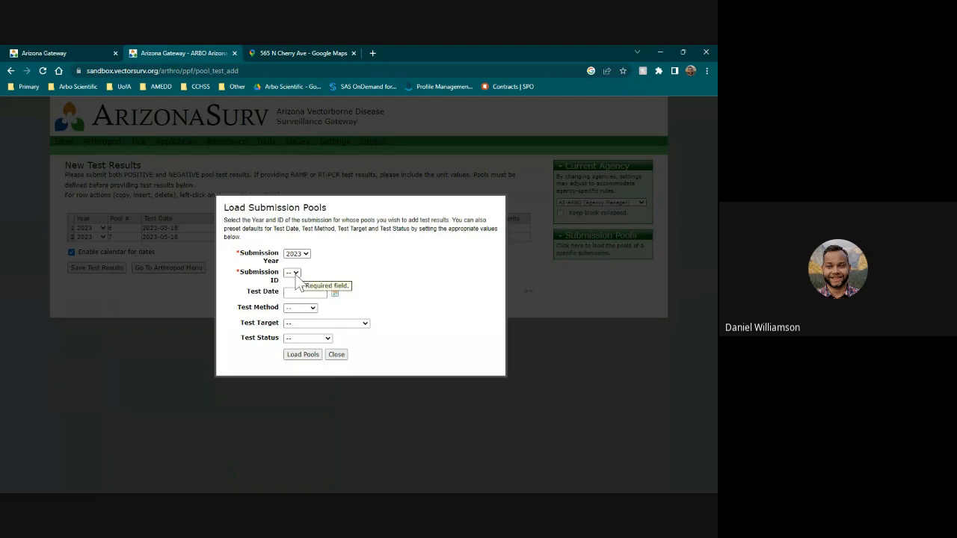
left_click(298, 275)
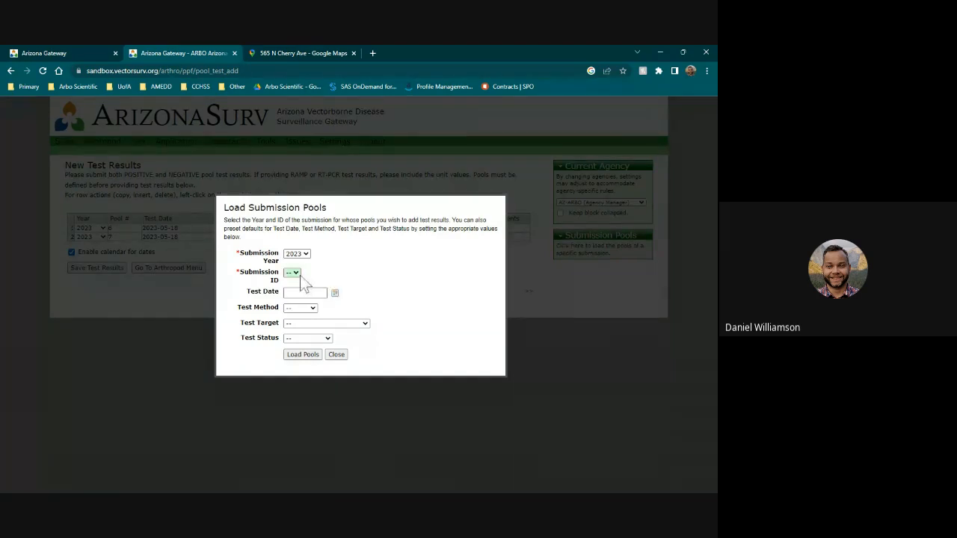
left_click(300, 281)
left_click(336, 293)
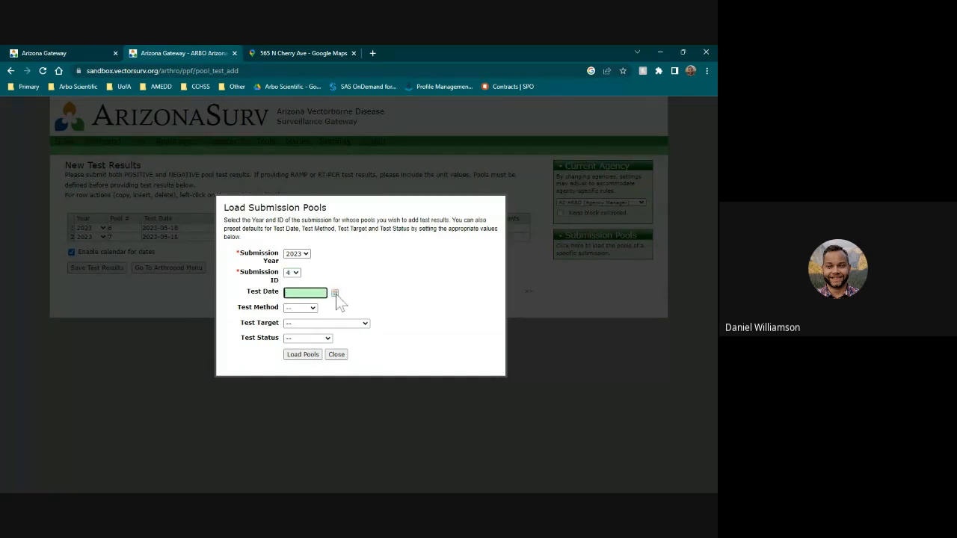
left_click(352, 356)
left_click(313, 309)
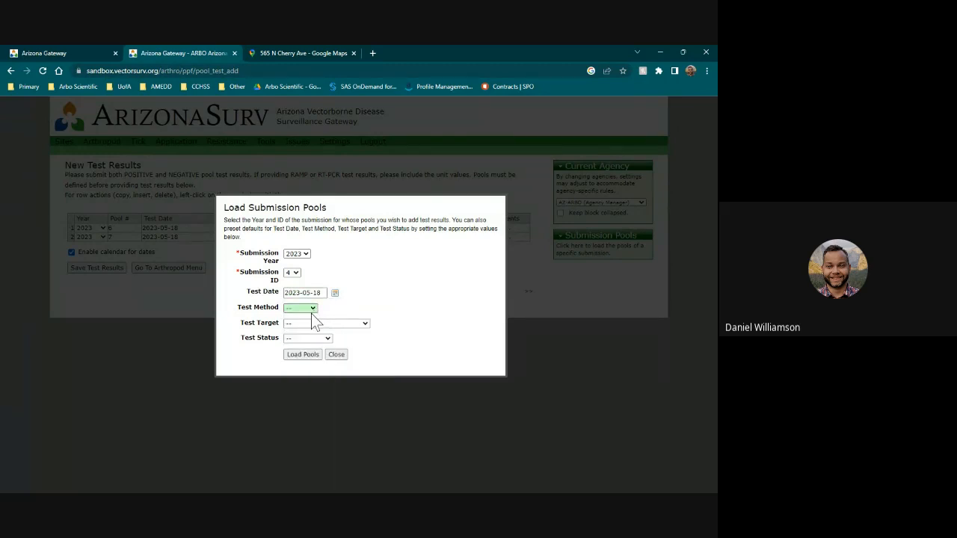
left_click(317, 320)
left_click(360, 326)
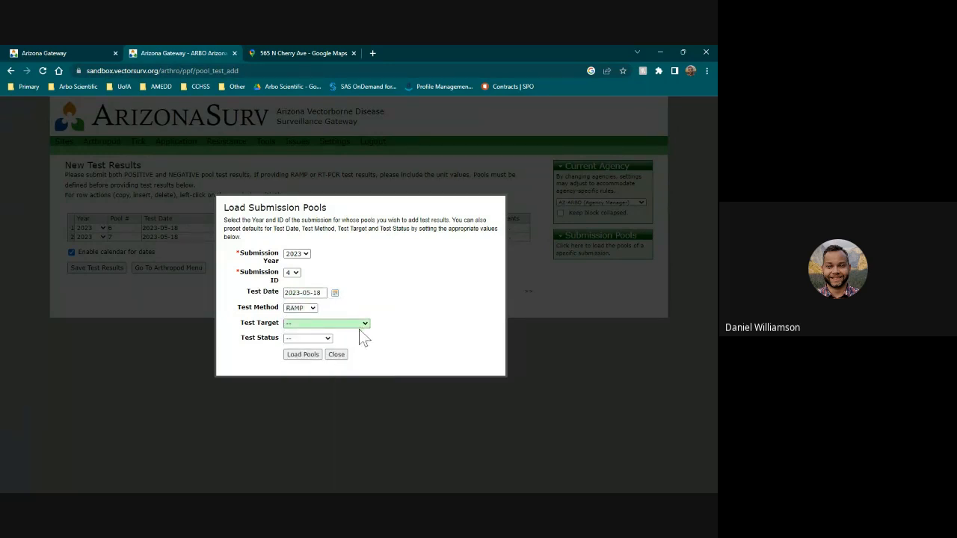
left_click(352, 341)
left_click(323, 338)
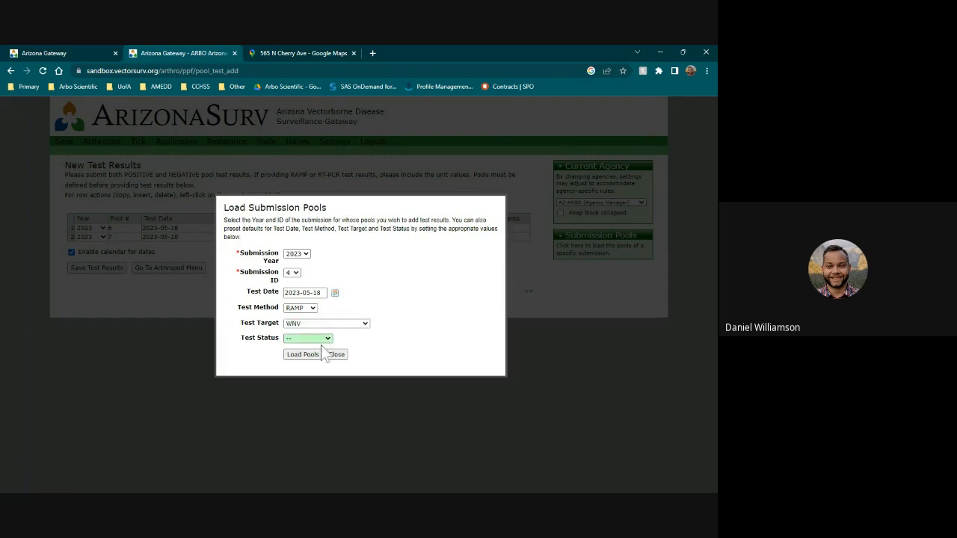
left_click(320, 354)
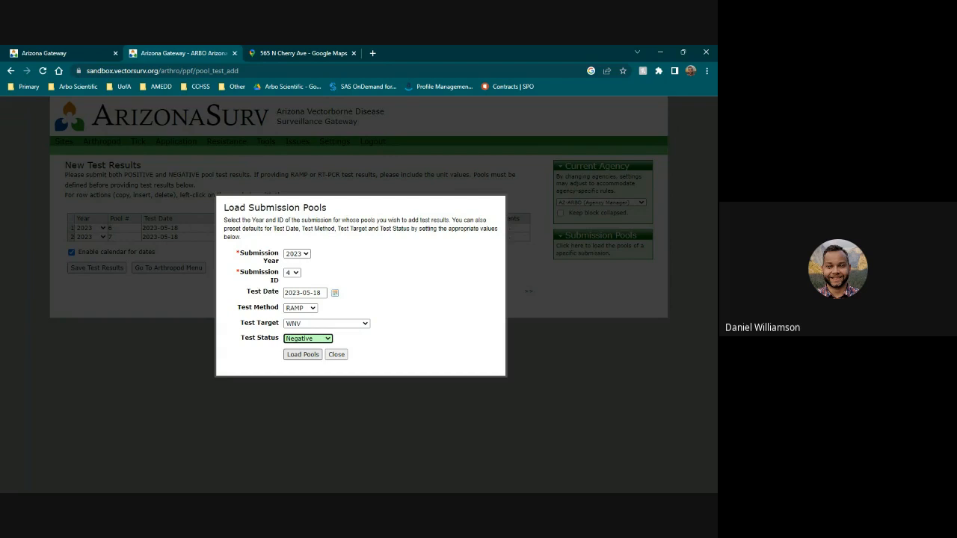
- Load the pools of submission 4 into the new test results and save the results
left_click(303, 354)
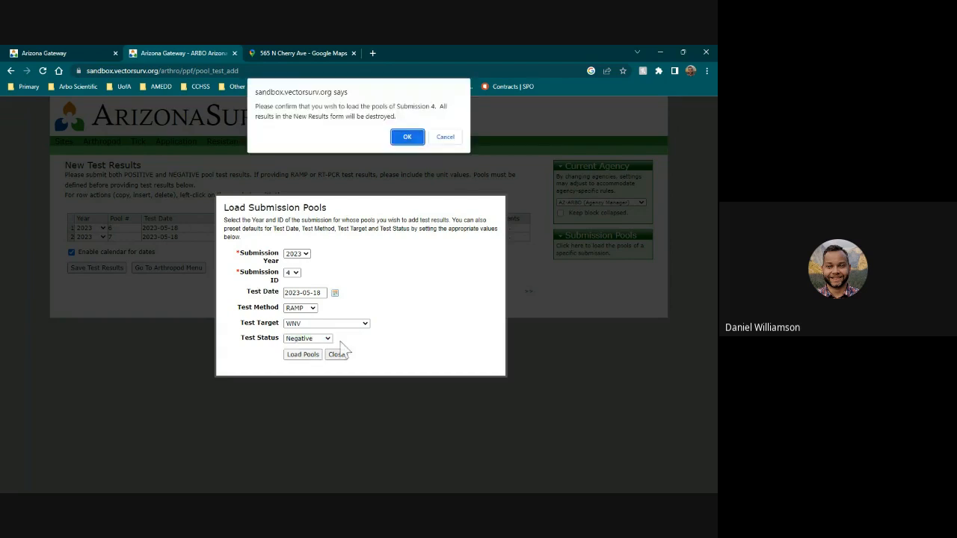
left_click(406, 136)
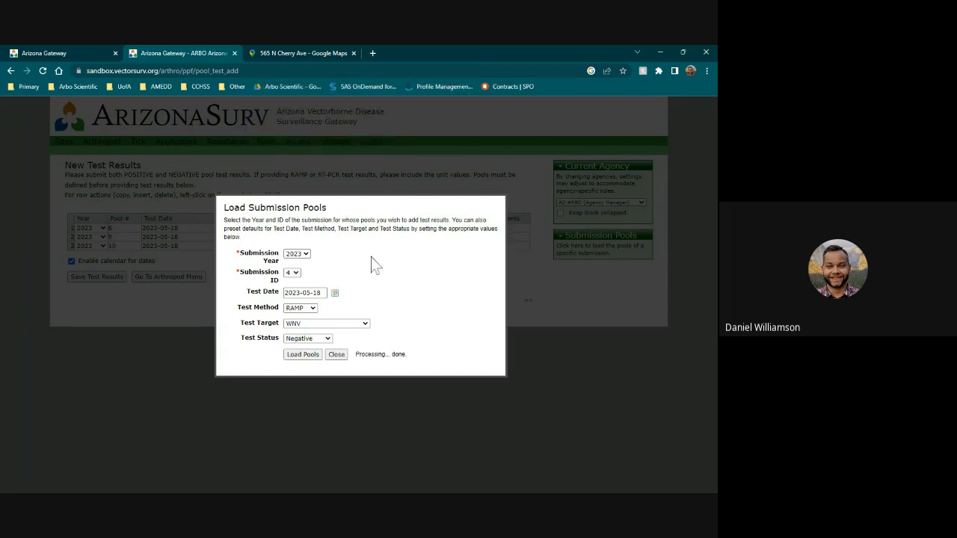
left_click(336, 354)
left_click(119, 280)
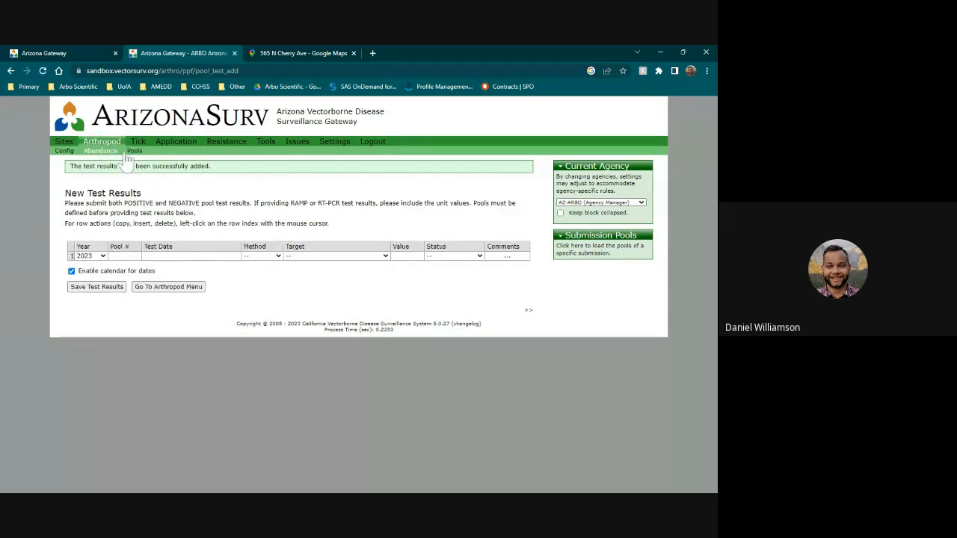
- In the arthropod pool test results, change pool 8's test status to Positive and save the result
left_click(134, 152)
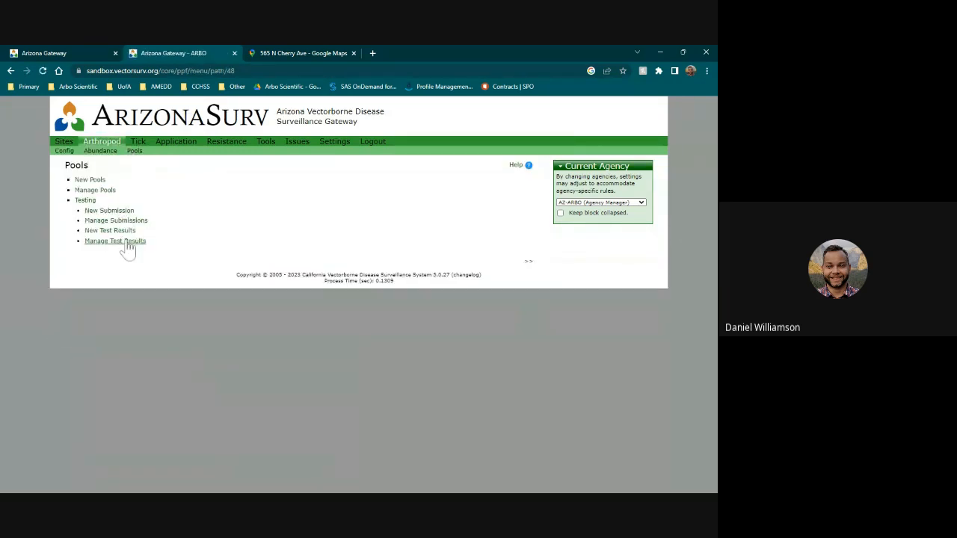
left_click(123, 241)
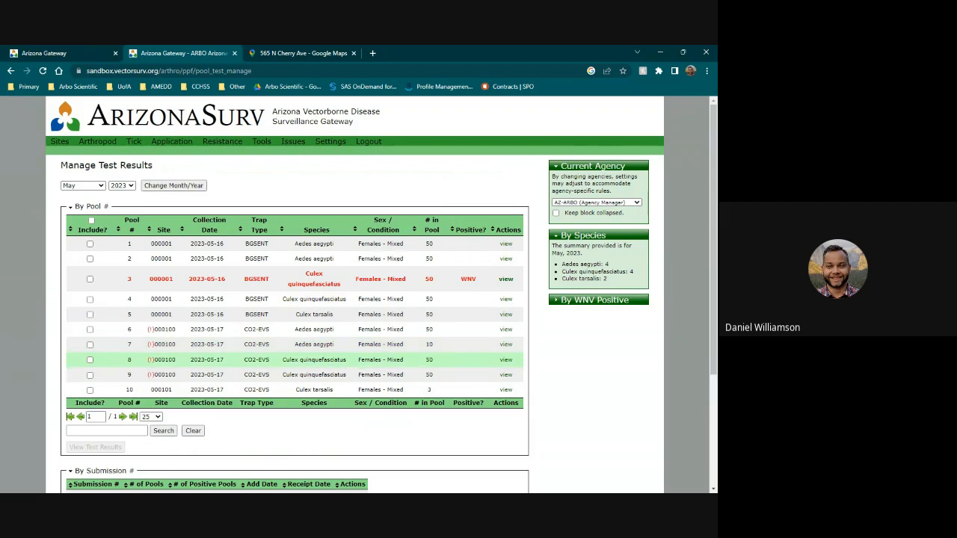
left_click(506, 362)
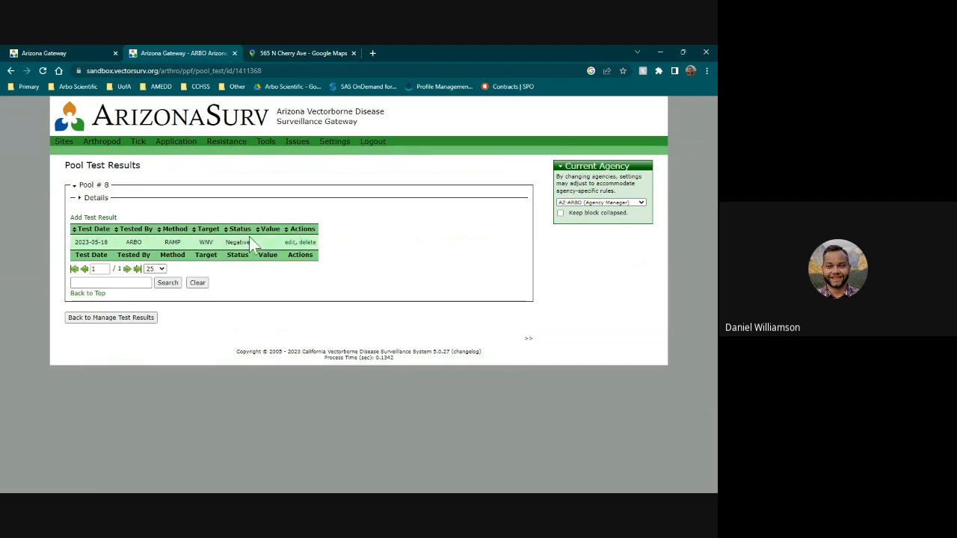
left_click(289, 243)
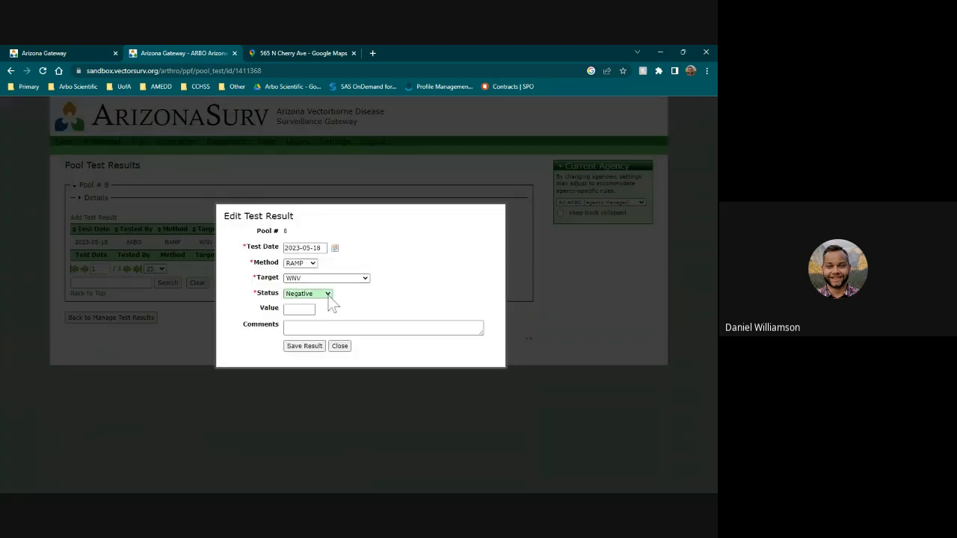
left_click(327, 294)
left_click(316, 320)
left_click(311, 347)
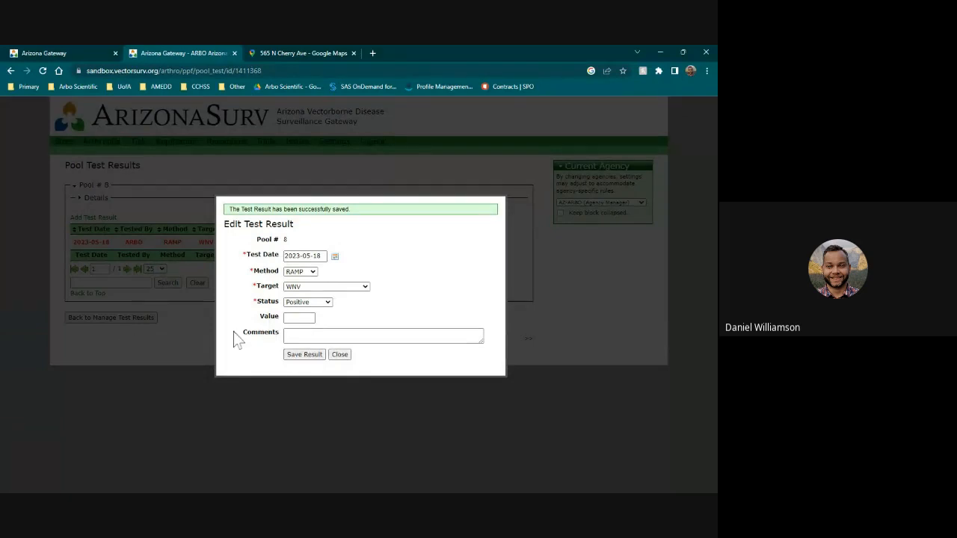
left_click(335, 353)
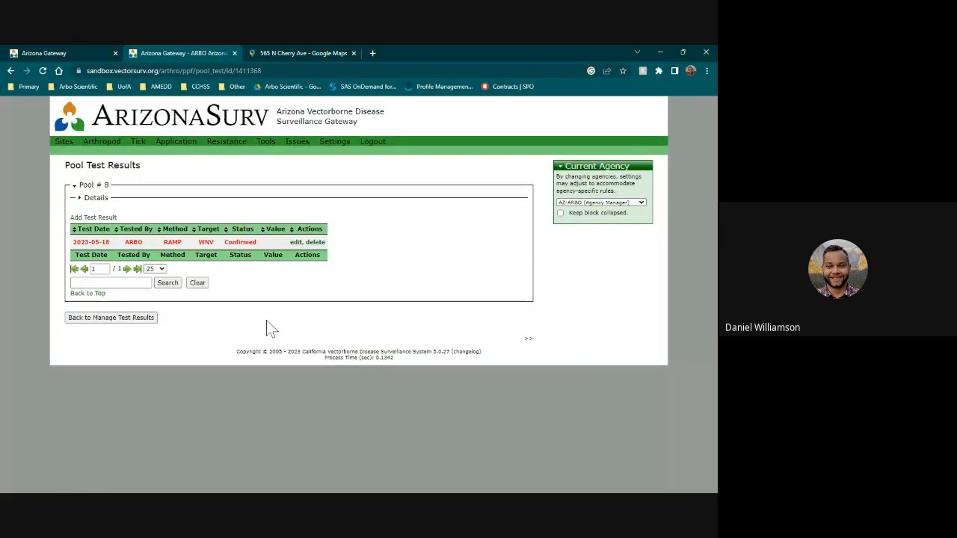
- Check the test results recorded for pool 6 and return to the list of managed test results
left_click(120, 320)
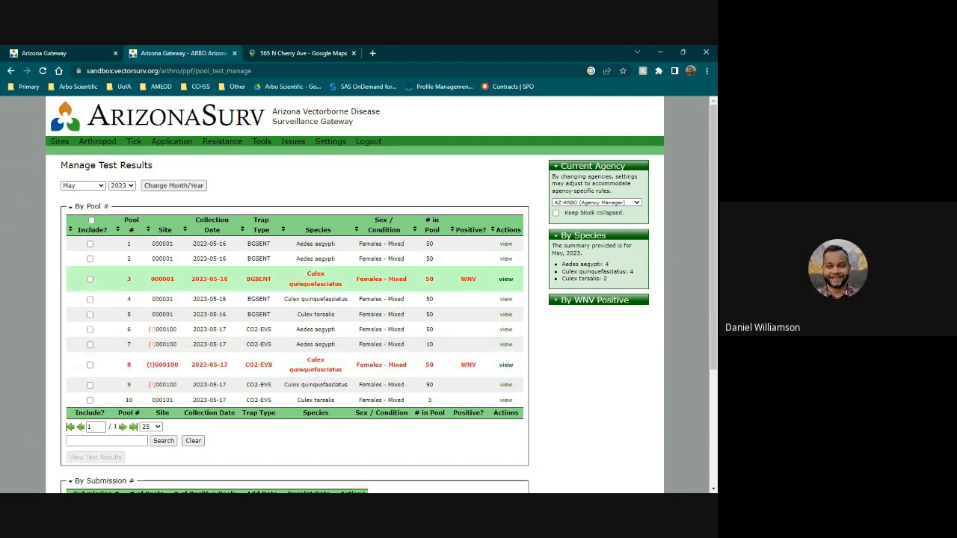
left_click(507, 330)
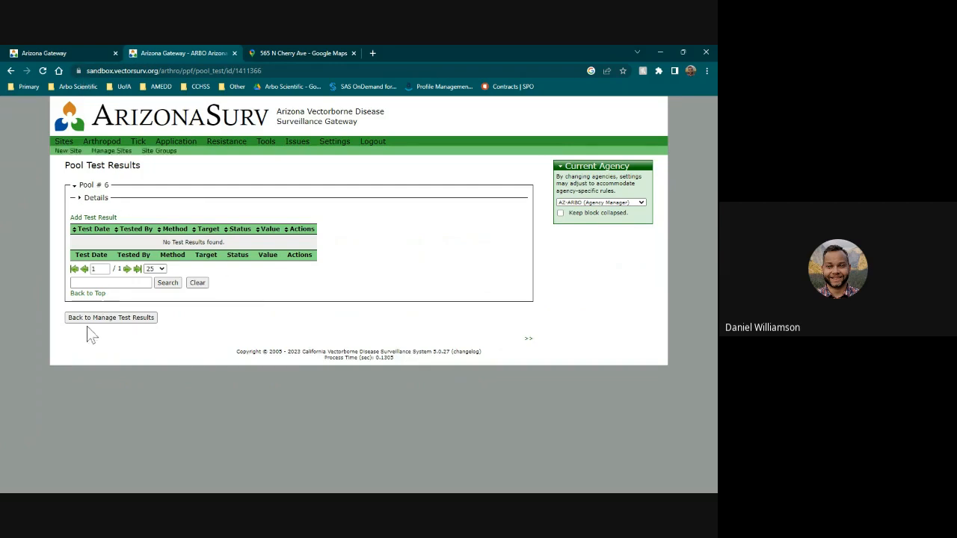
left_click(106, 318)
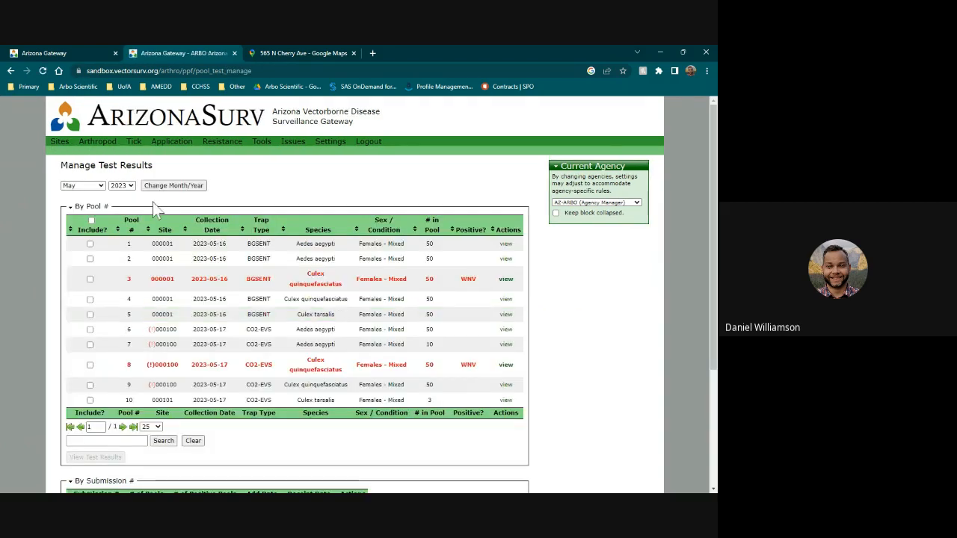
- Go back to the arthropod pools' new test results and choose submission 1 for loading, with test date 2023-05-18
mouse_move(105, 141)
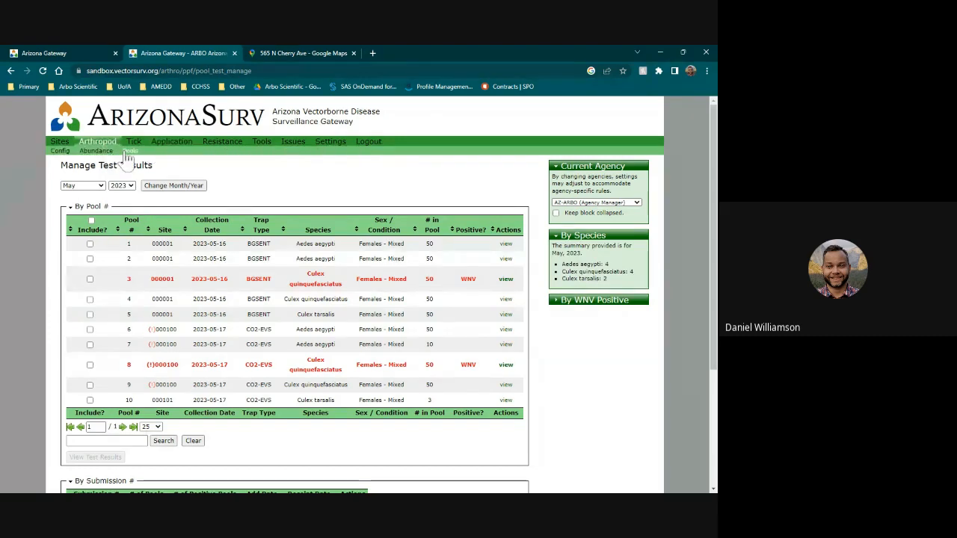
left_click(129, 151)
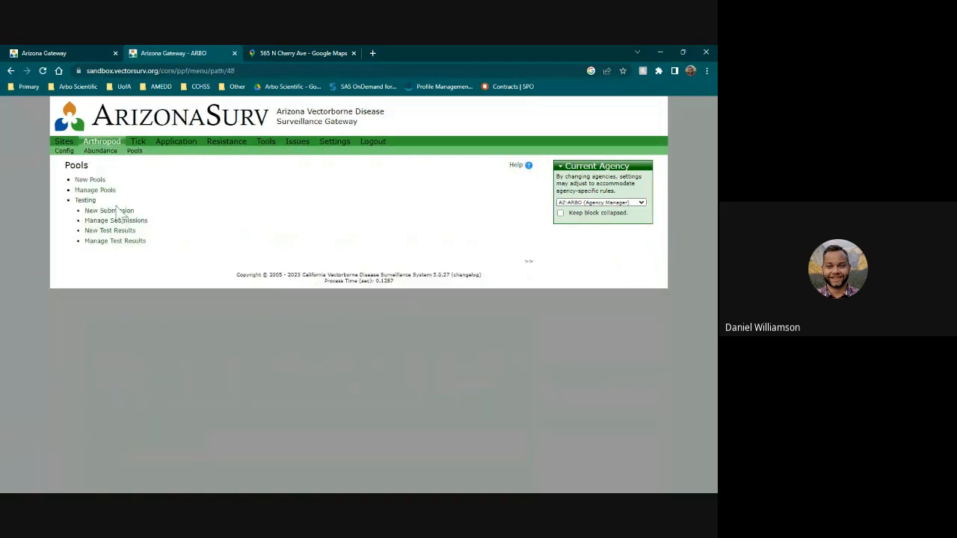
left_click(116, 230)
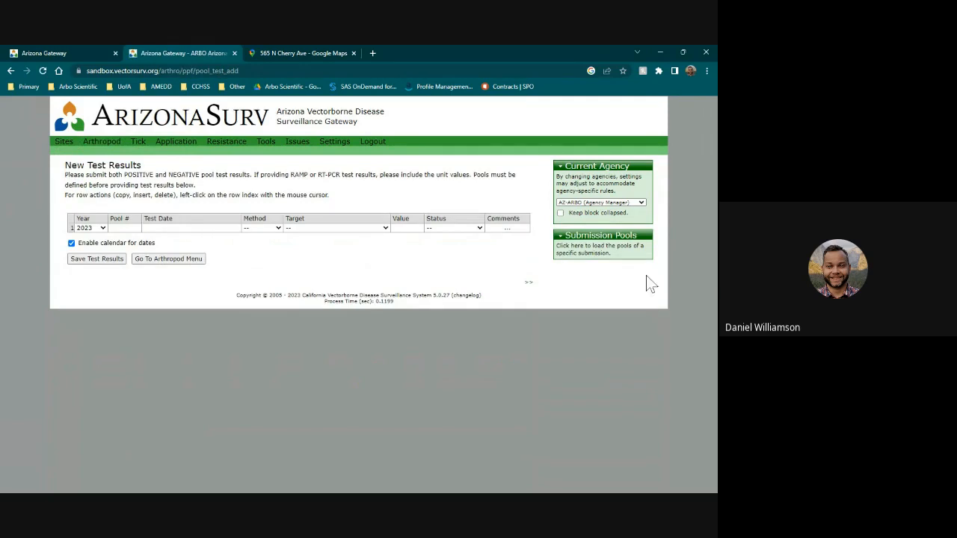
left_click(616, 253)
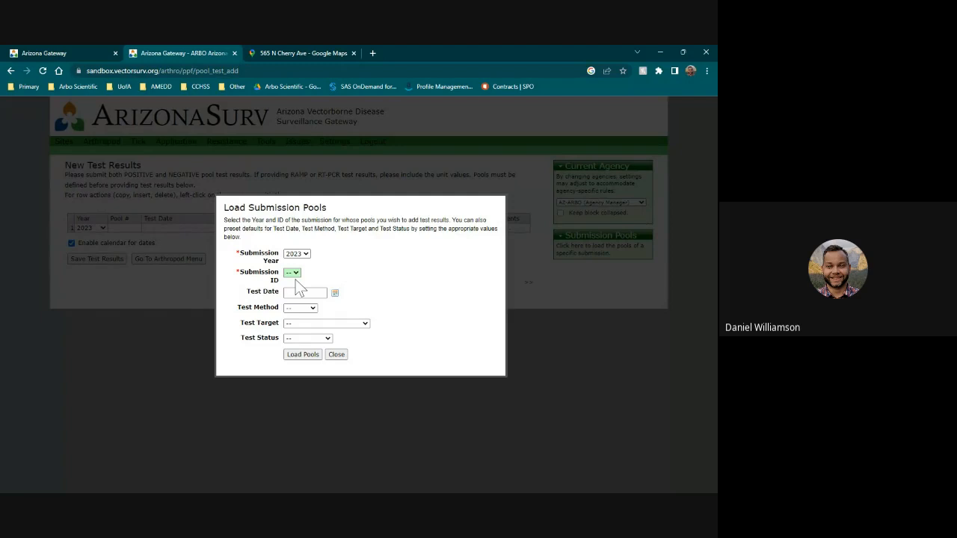
left_click(335, 292)
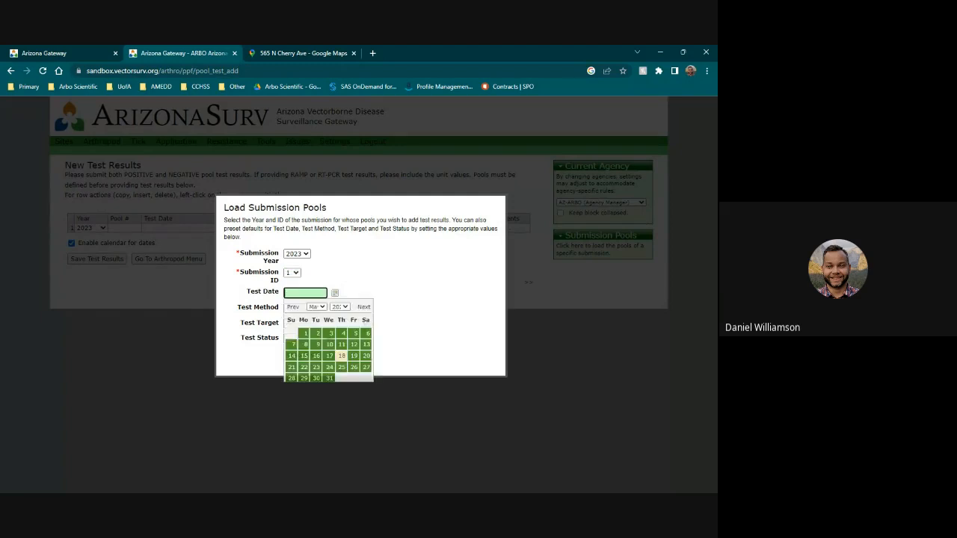
left_click(341, 356)
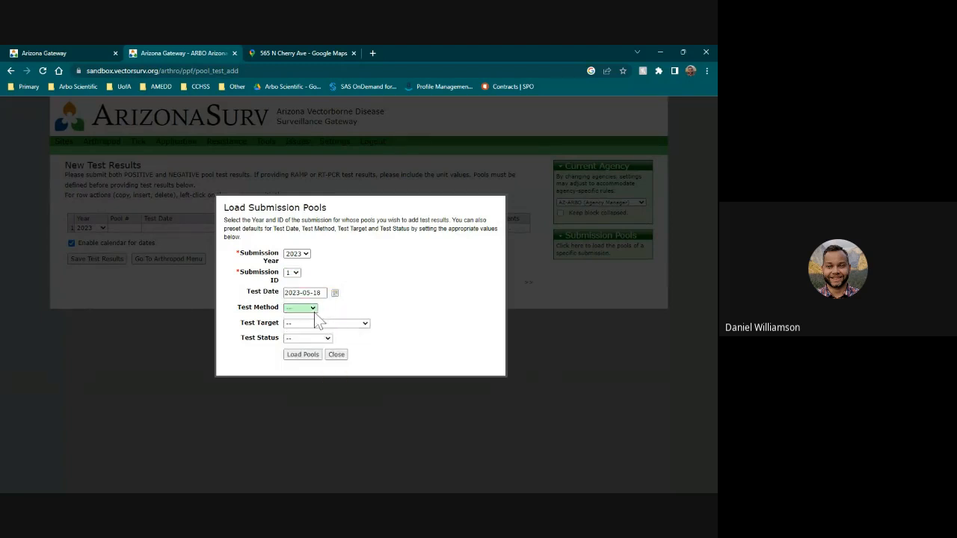
- Load submission 1's pools with test method RTPCR, target DENV and status Negative, and save the test results
left_click(314, 313)
left_click(311, 357)
left_click(365, 327)
left_click(366, 340)
left_click(327, 340)
left_click(317, 361)
left_click(303, 355)
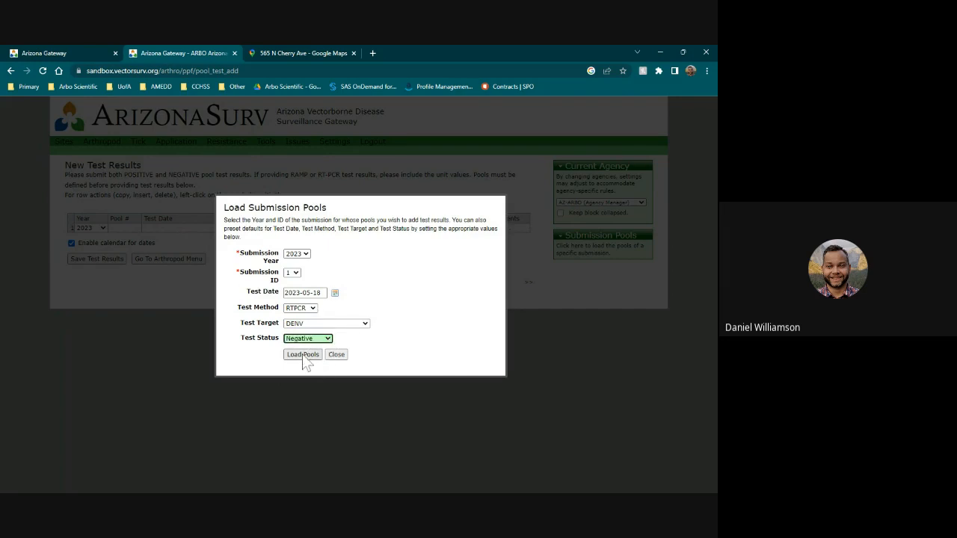
left_click(407, 137)
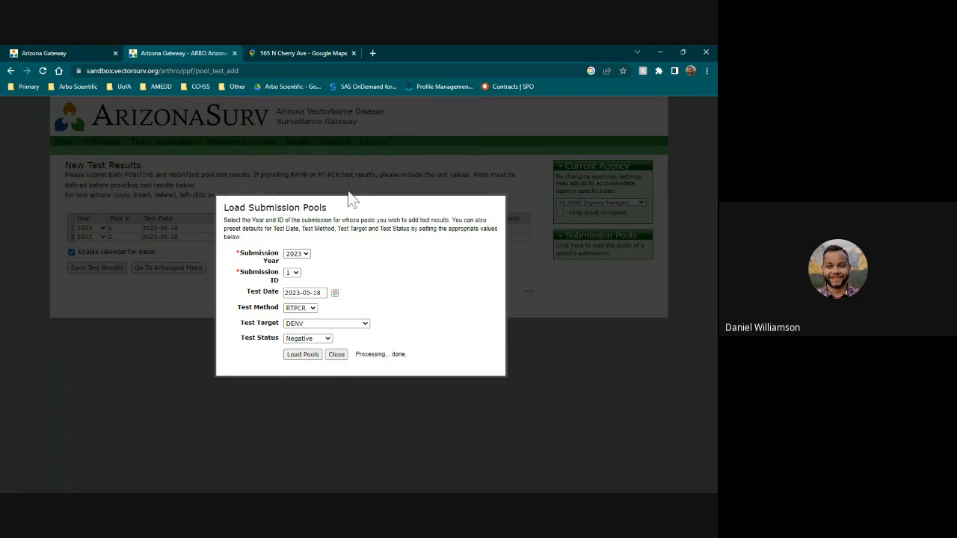
left_click(335, 355)
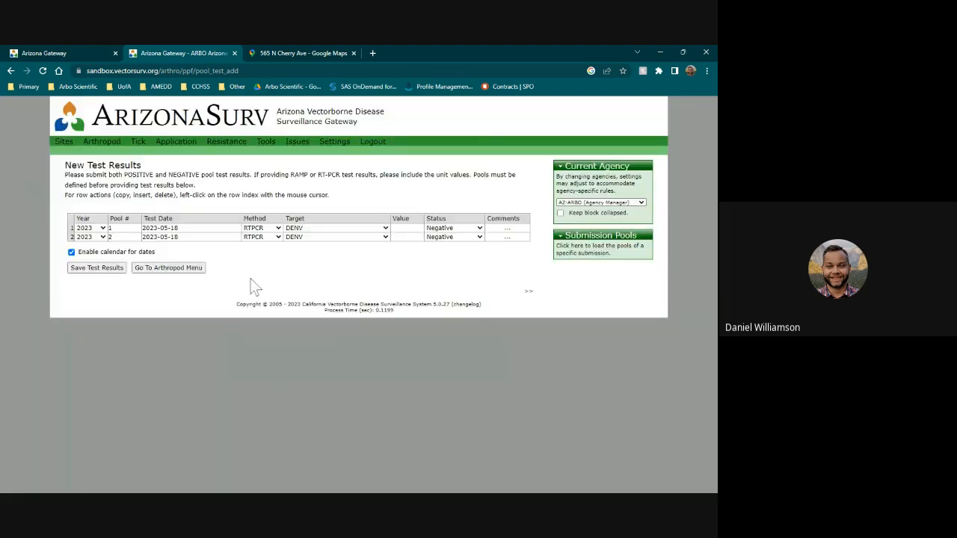
left_click(95, 270)
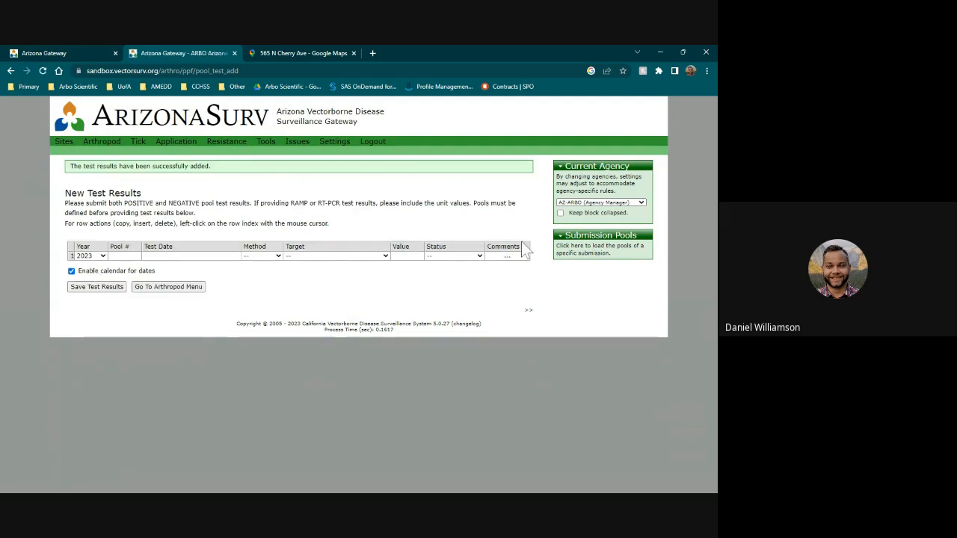
- Set up another load of submission 1's pools with test date 2023-05-18, method RTPCR, target ZIKV and status Negative
left_click(562, 255)
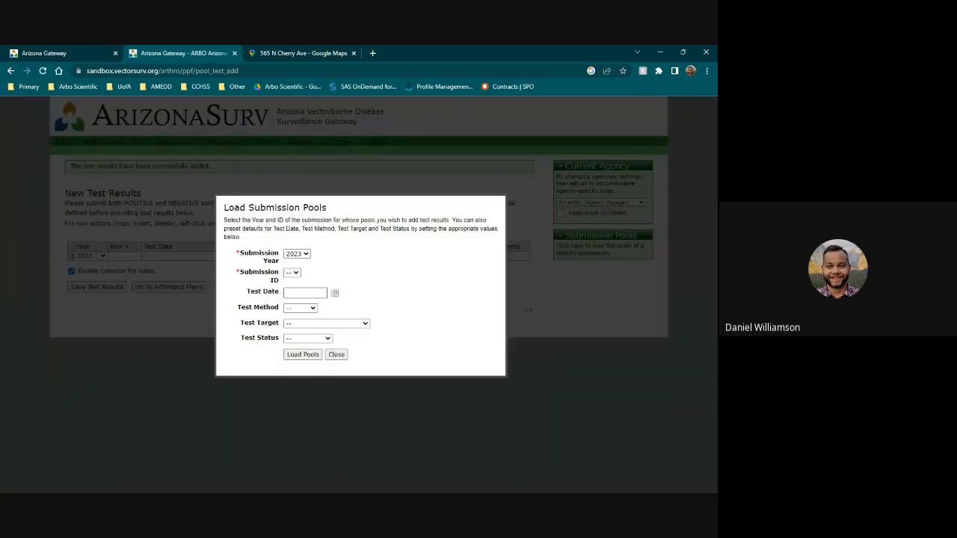
left_click(298, 290)
left_click(335, 294)
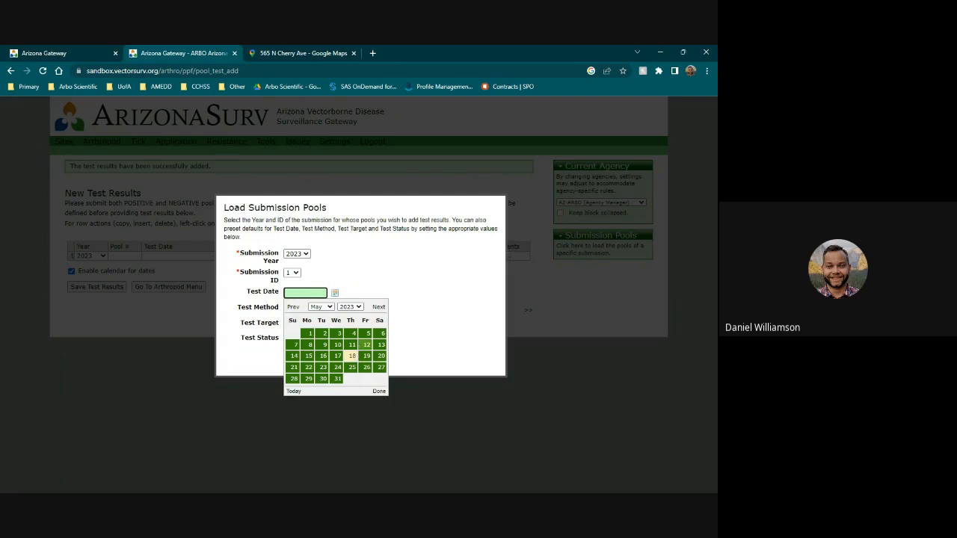
left_click(356, 358)
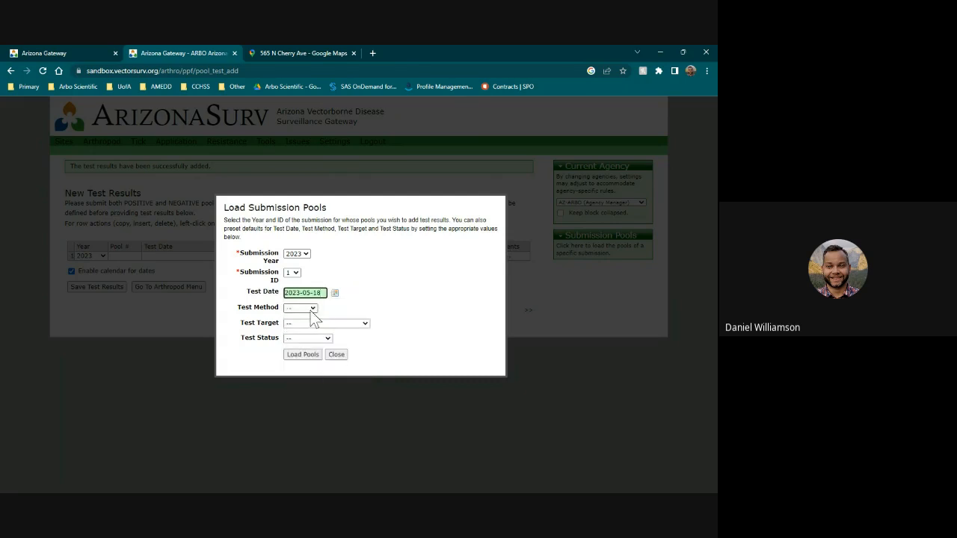
left_click(313, 311)
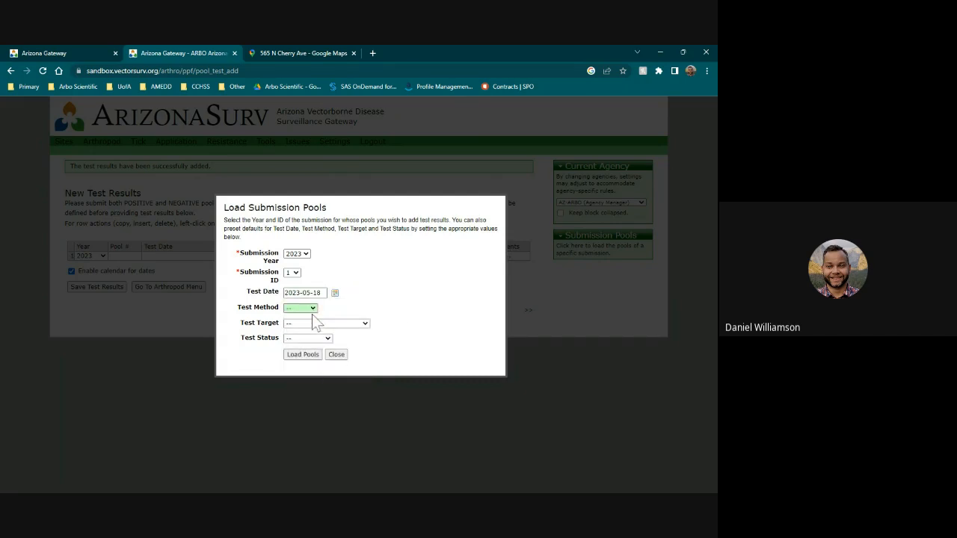
left_click(312, 316)
left_click(356, 323)
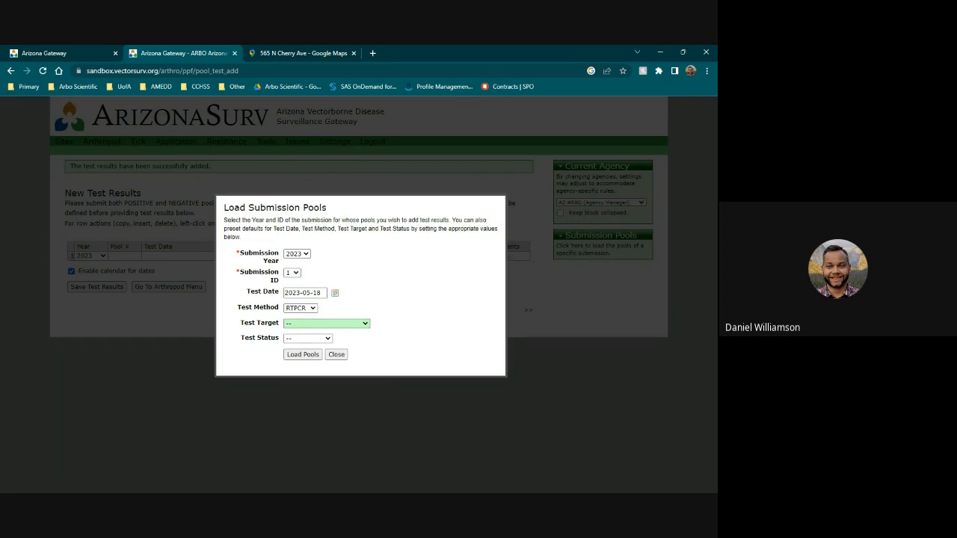
left_click(357, 302)
left_click(327, 340)
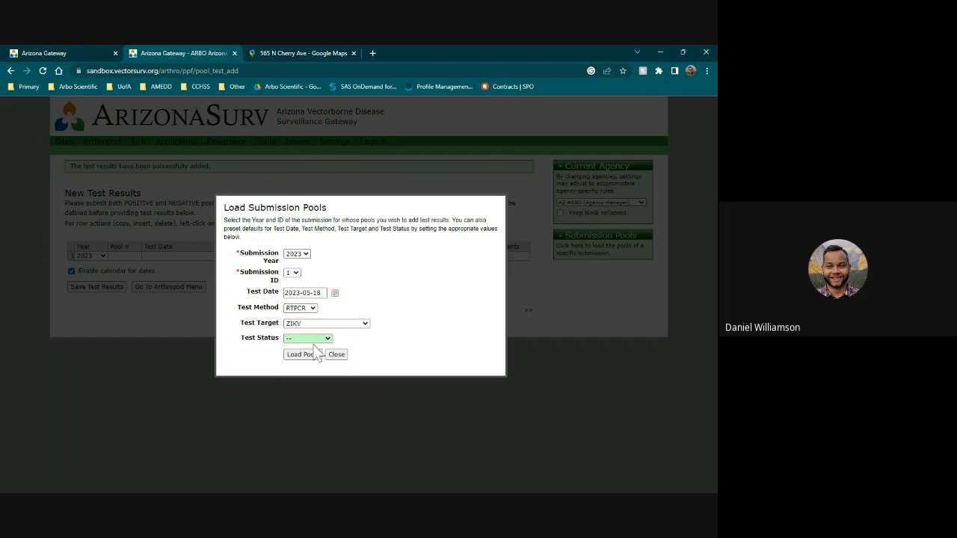
key("Down")
- Load the submission's pools into the new test results with the ZIKV defaults and save them
left_click(303, 355)
left_click(411, 139)
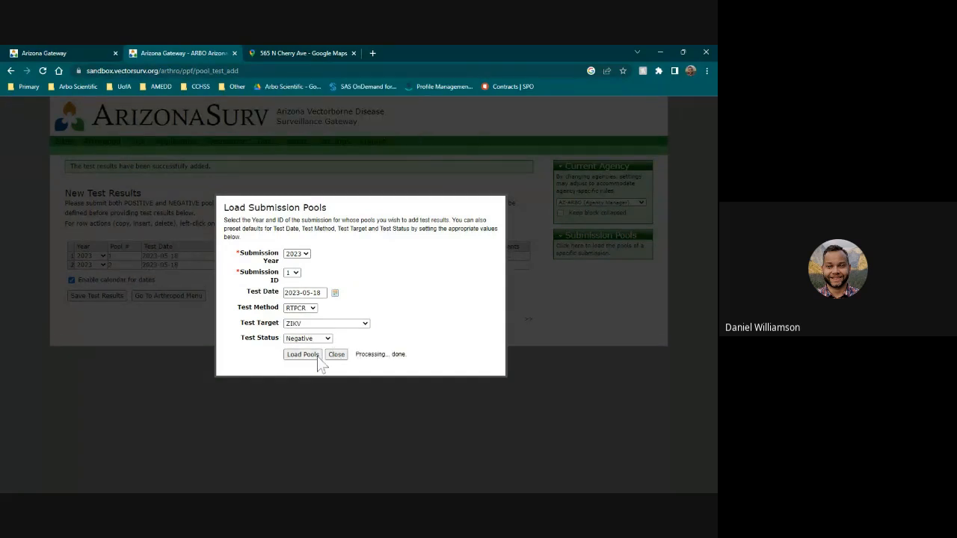
left_click(334, 356)
left_click(109, 296)
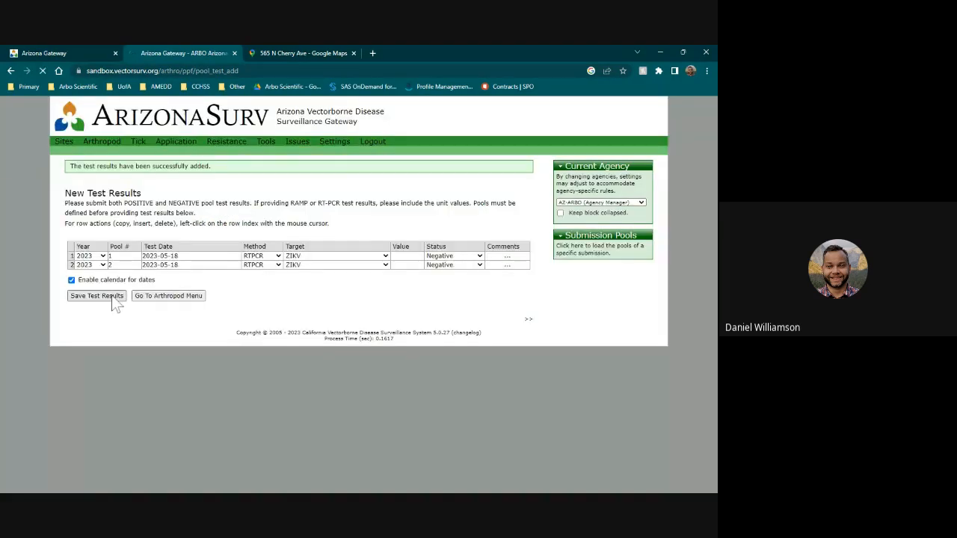
- Check the managed test results of pools 6 and 7, including pool 7's details, and return to the arthropod pools page
left_click(134, 151)
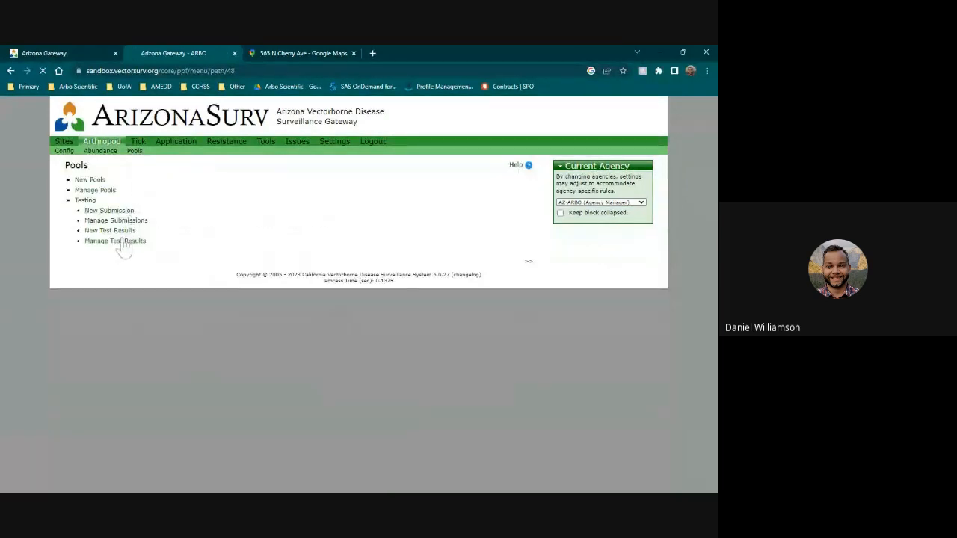
left_click(119, 241)
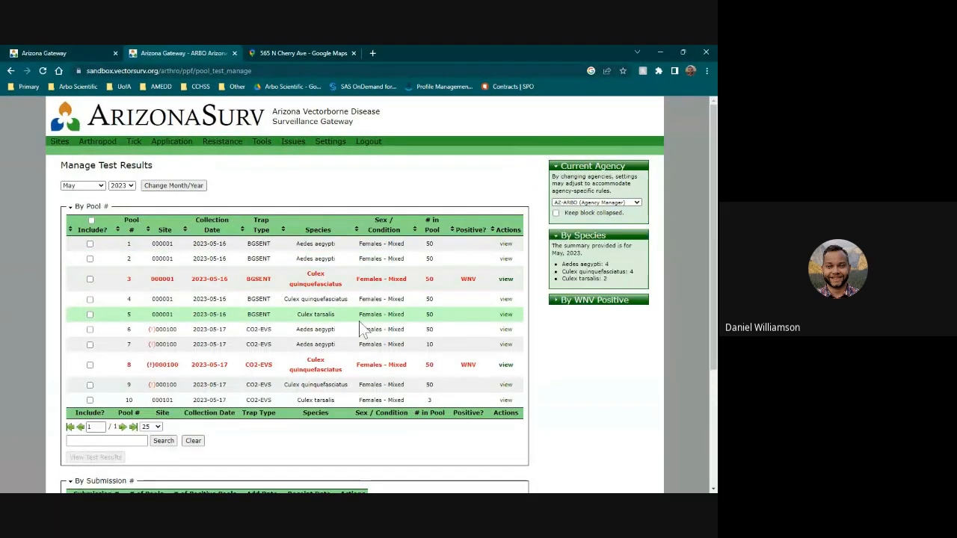
left_click(506, 329)
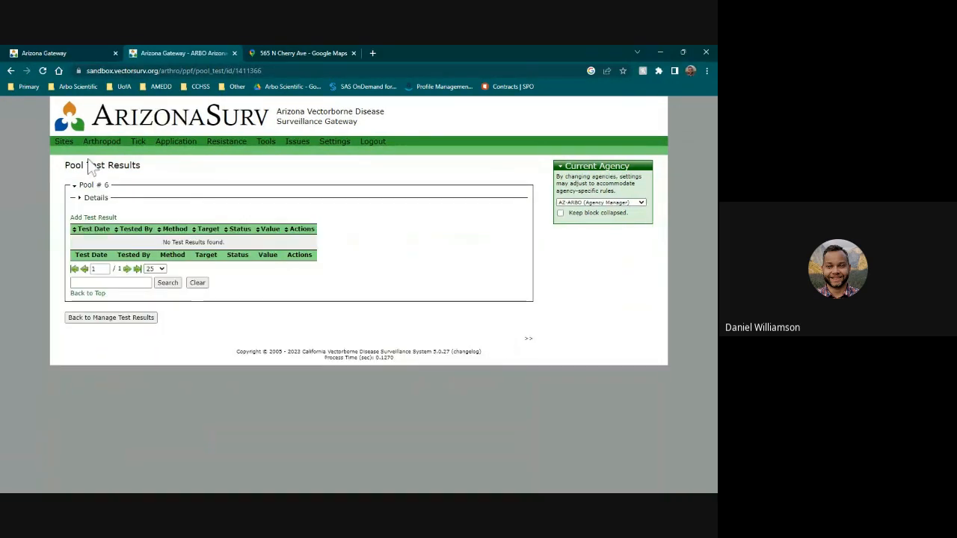
left_click(118, 318)
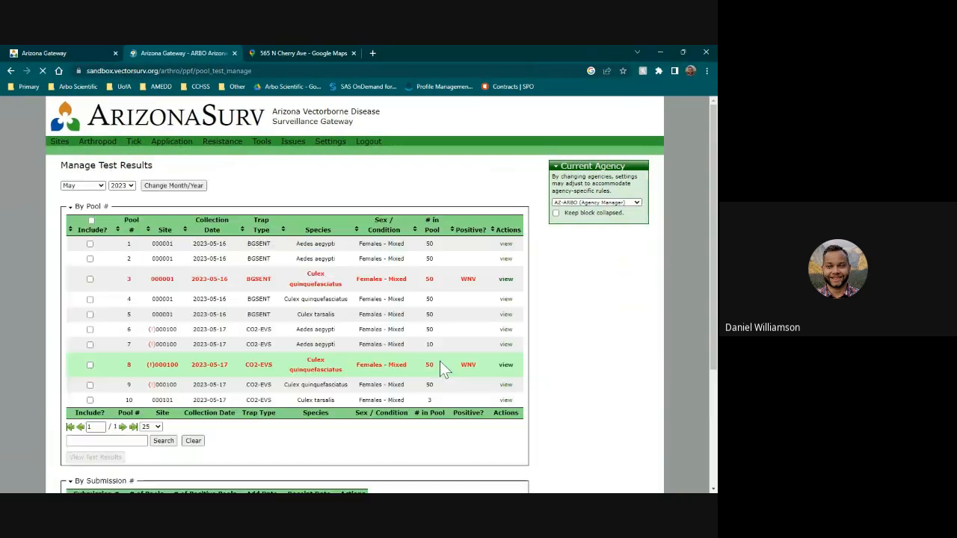
left_click(506, 344)
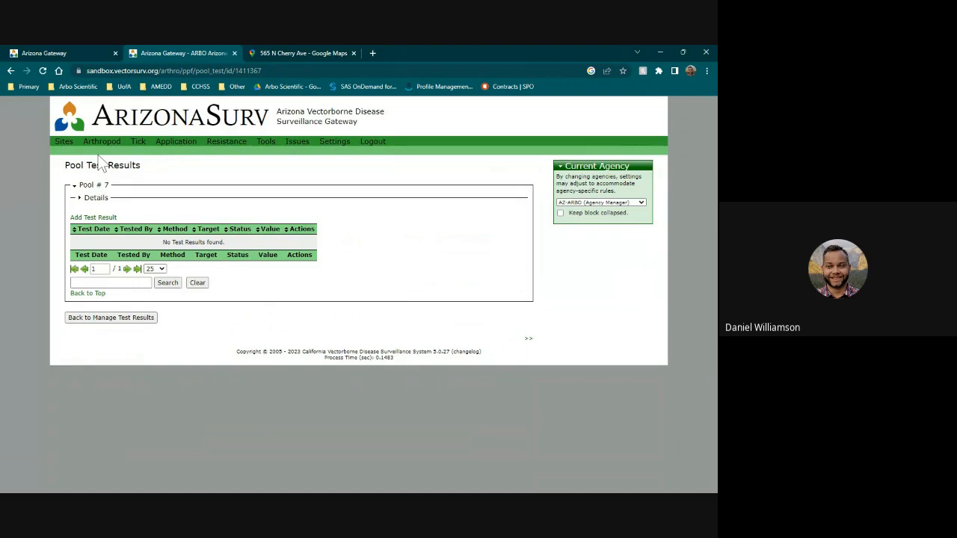
left_click(89, 198)
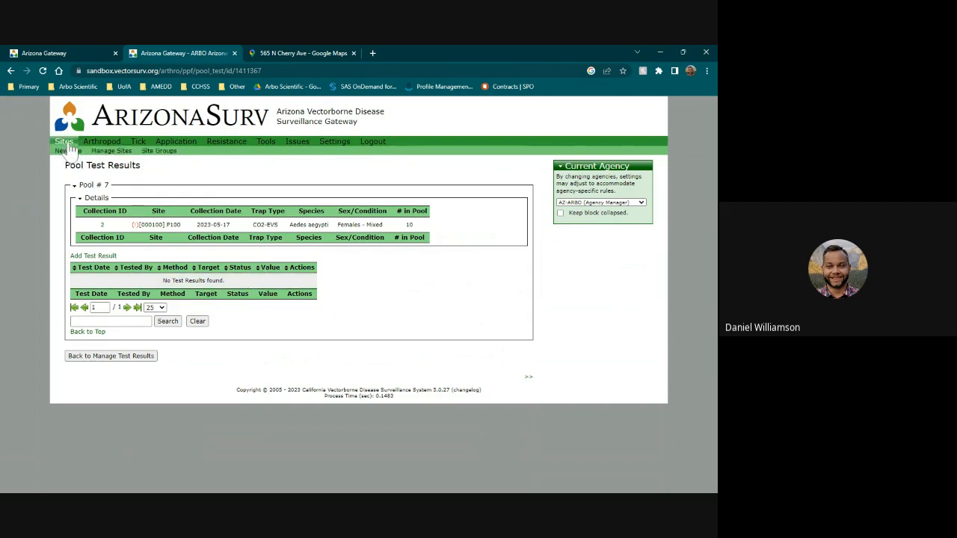
mouse_move(109, 144)
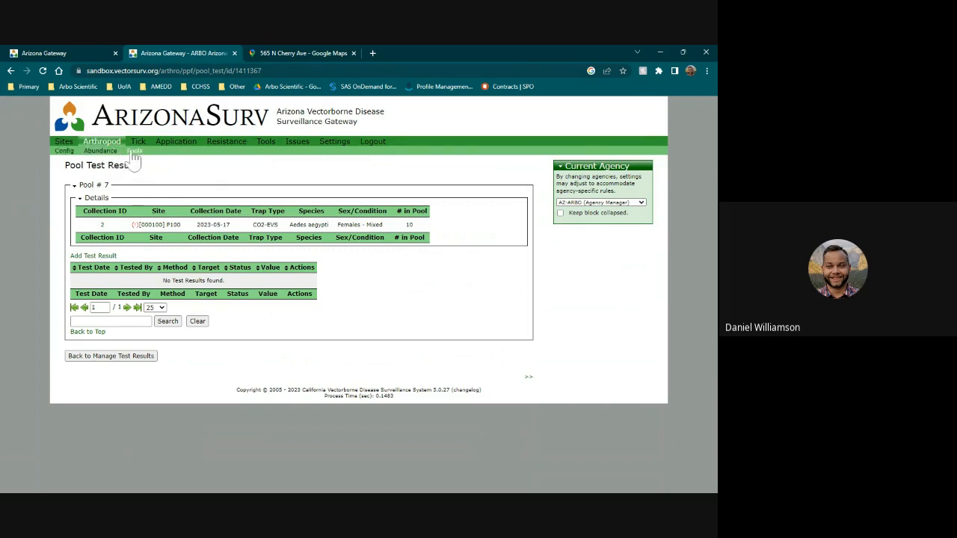
left_click(131, 152)
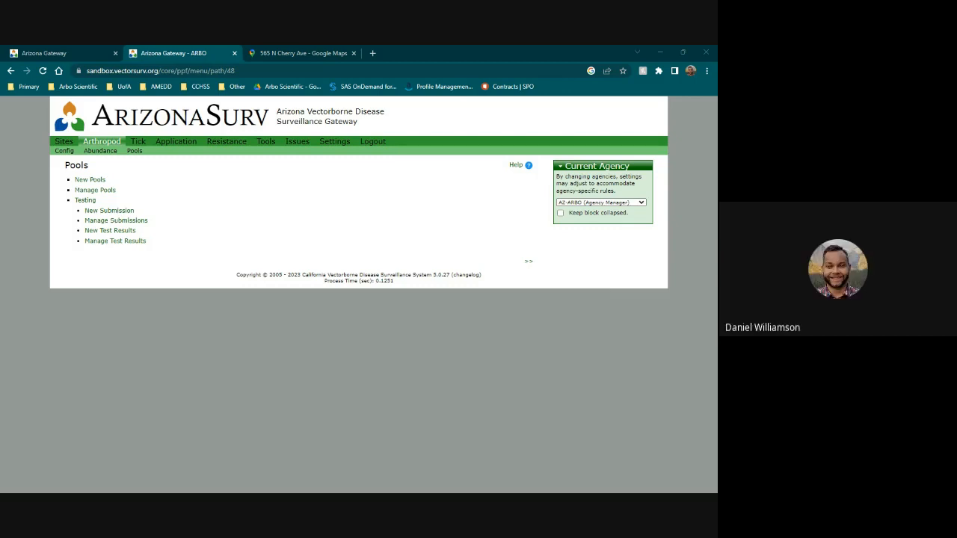
mouse_move(179, 147)
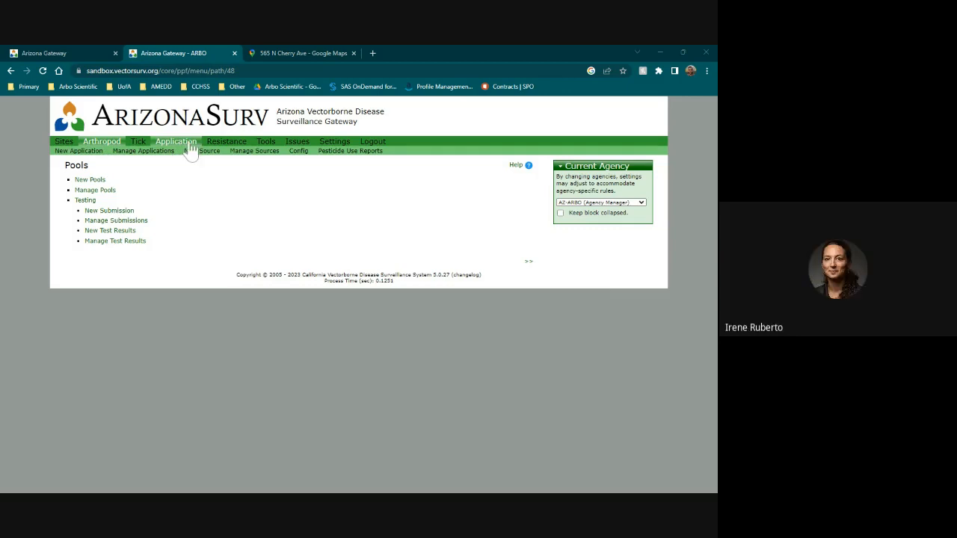
mouse_move(223, 146)
mouse_move(267, 148)
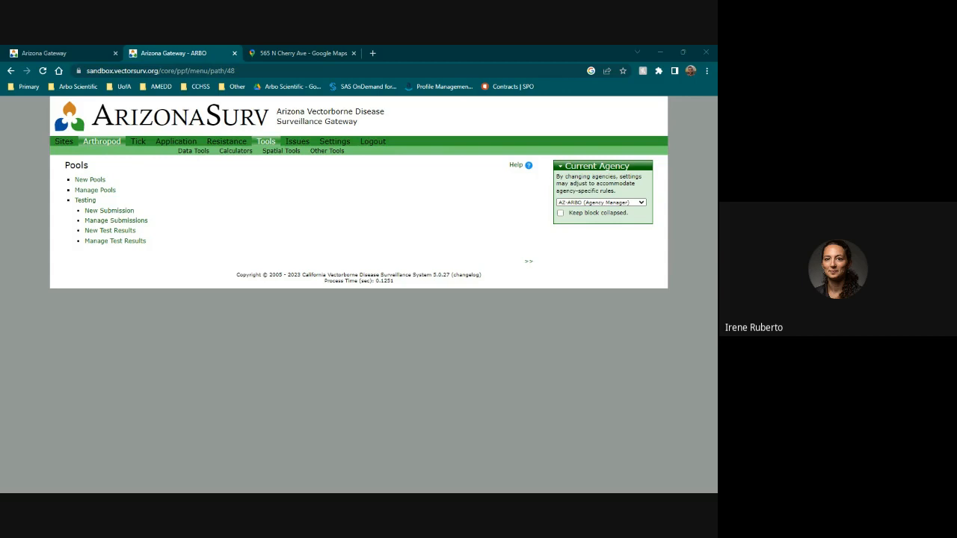
- Open the list of managed arthropod pools and view the label creation options for the 2023 pools, without creating any labels
mouse_move(110, 145)
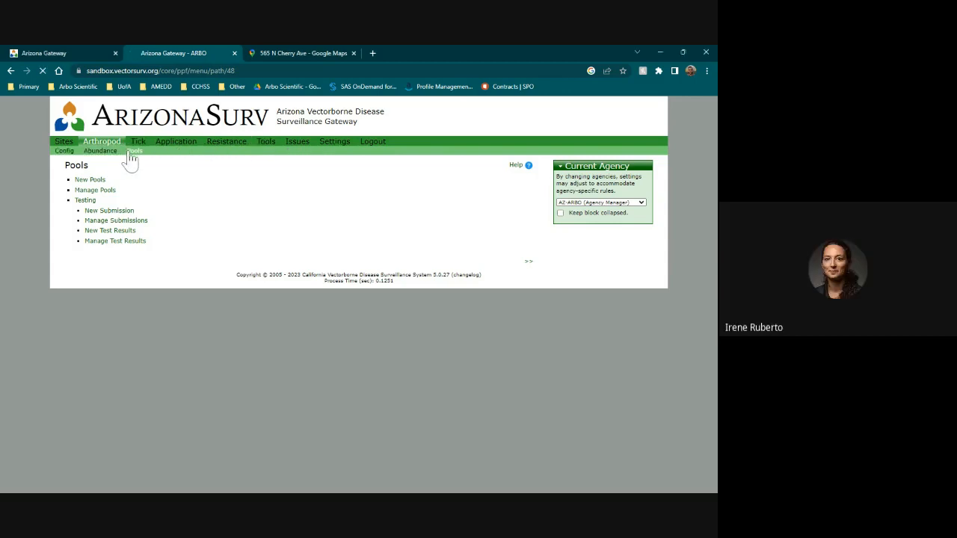
left_click(131, 153)
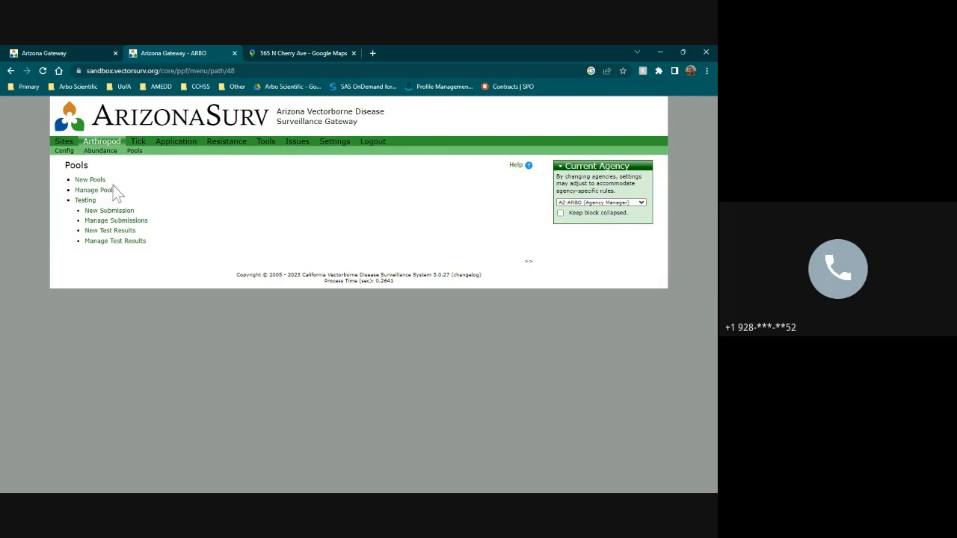
left_click(110, 191)
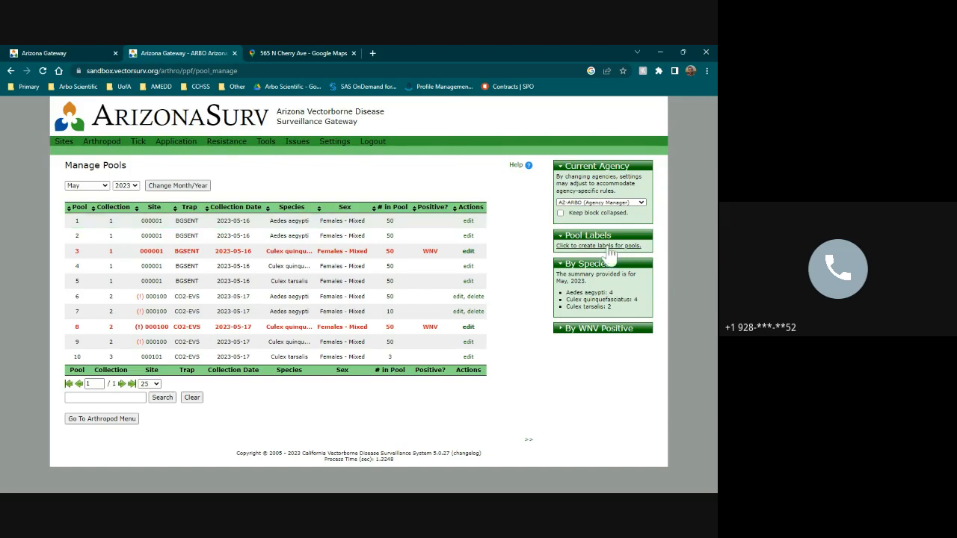
left_click(613, 243)
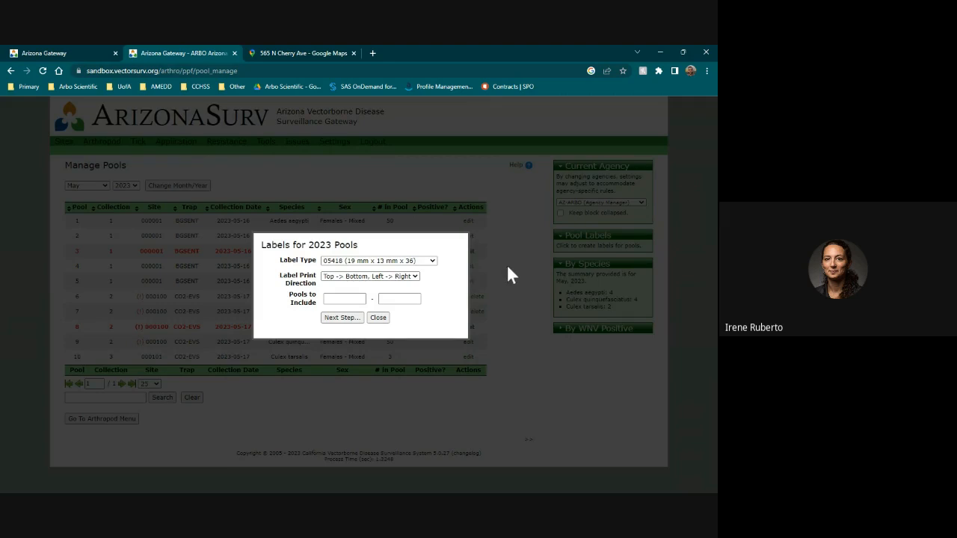
left_click(377, 318)
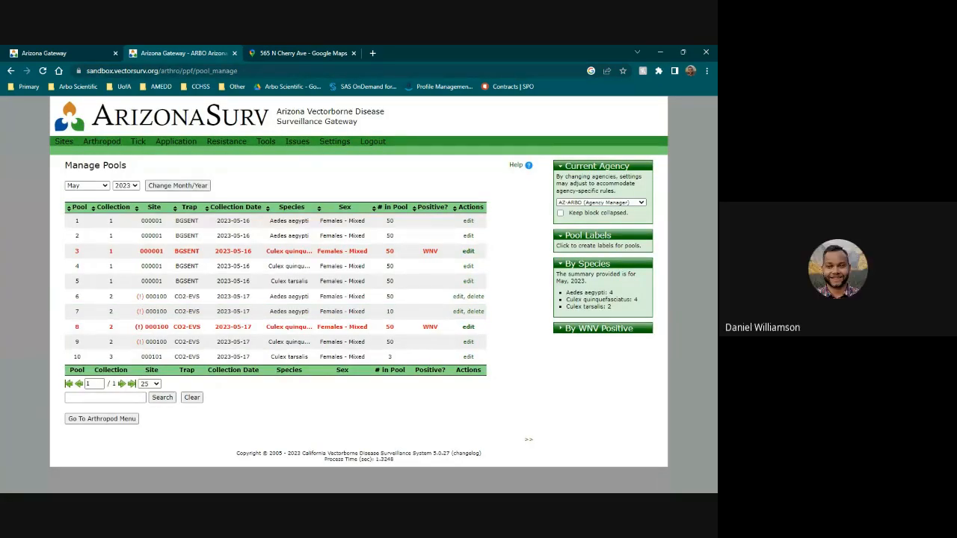
left_click(620, 248)
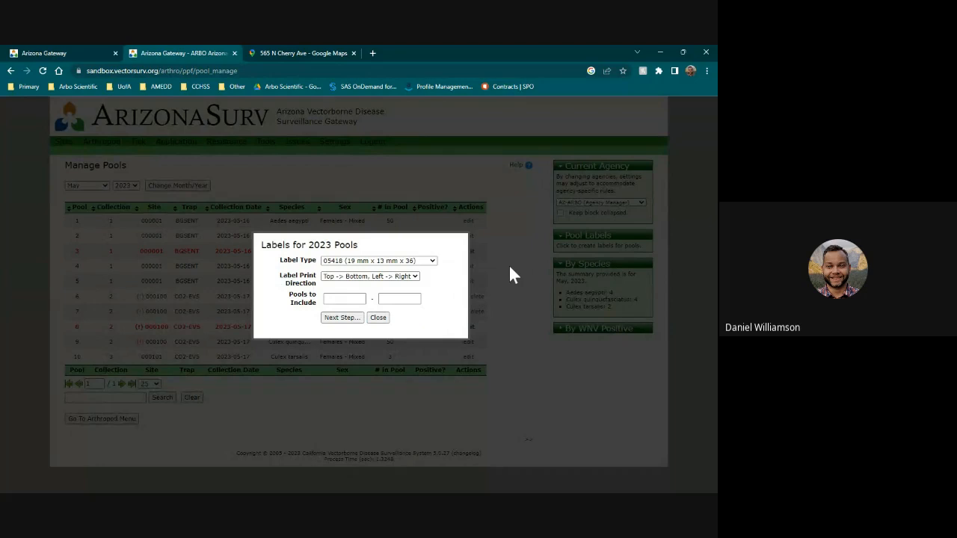
left_click(380, 318)
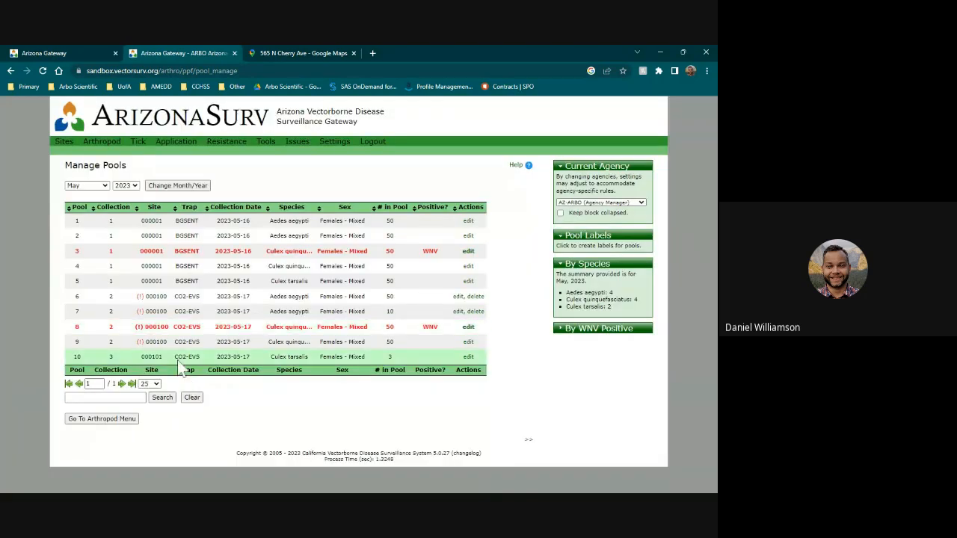